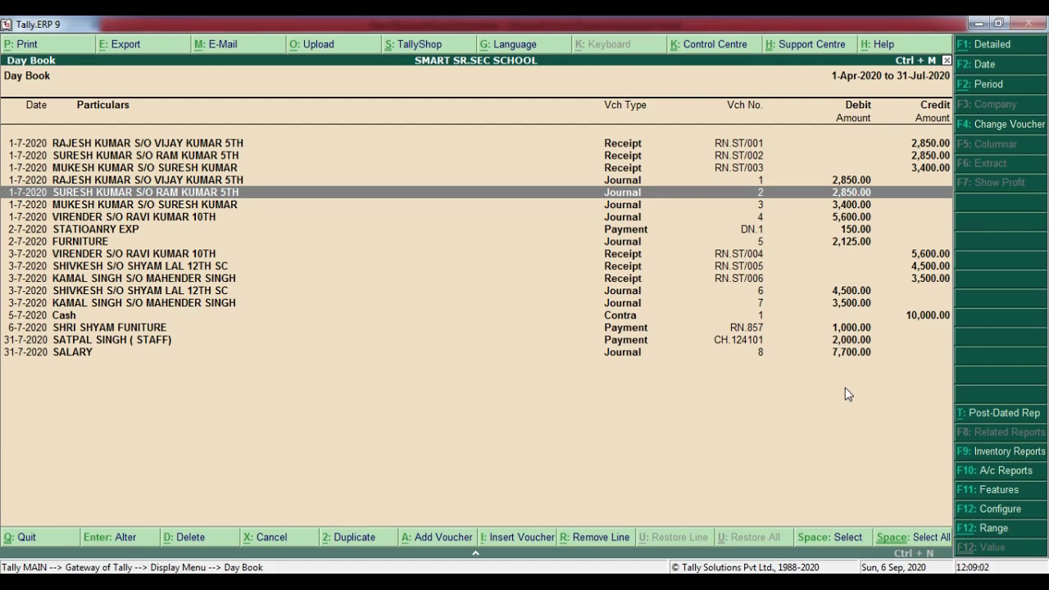
- Check the fee receipt voucher RN.ST/002 in Tally and close it unchanged
key("Up")
key("Up")
key("Up")
key("Return")
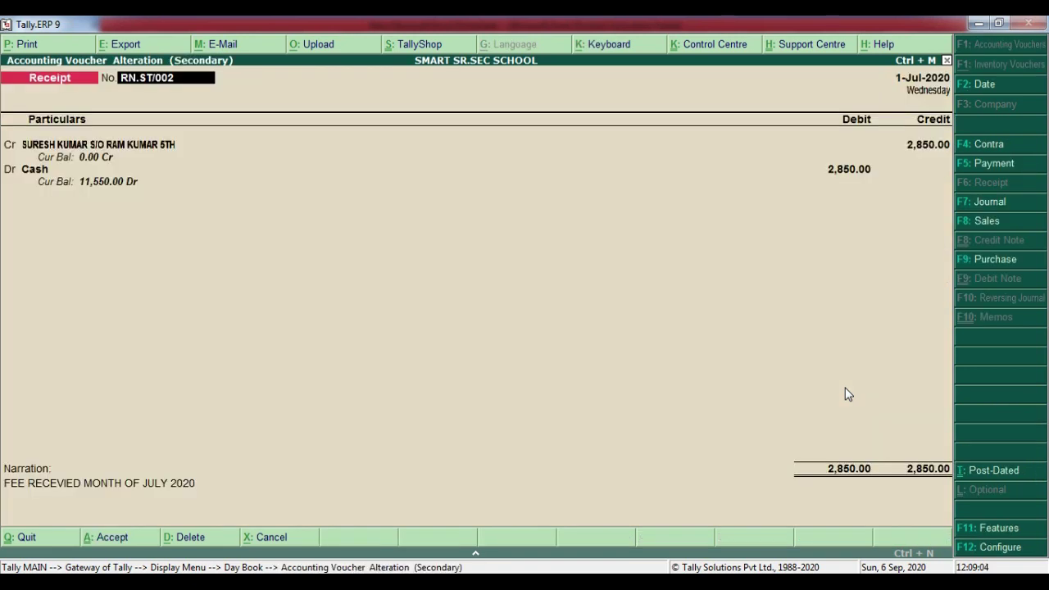
key("Escape")
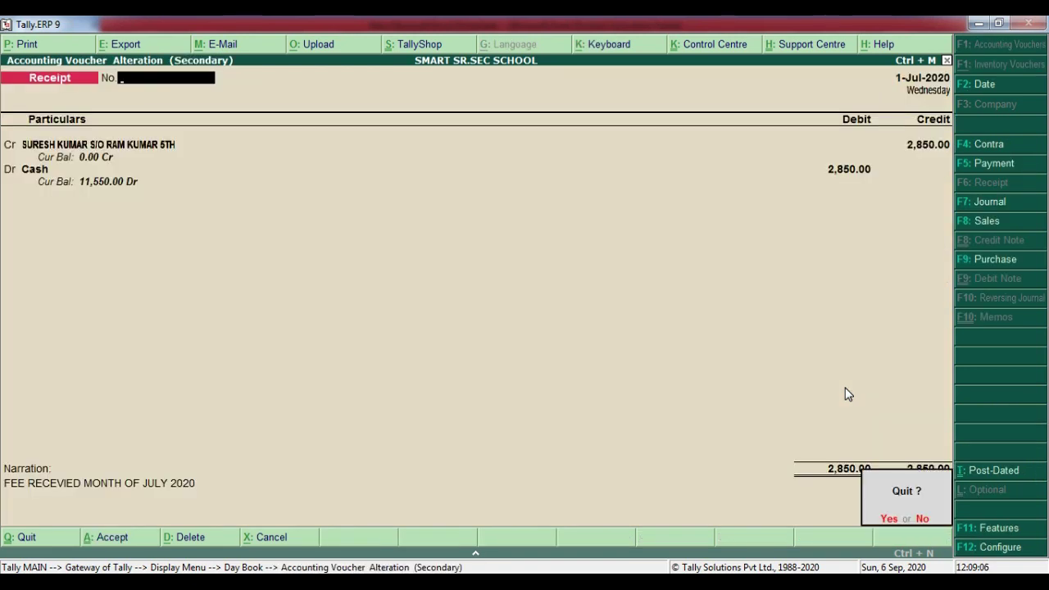
key("Return")
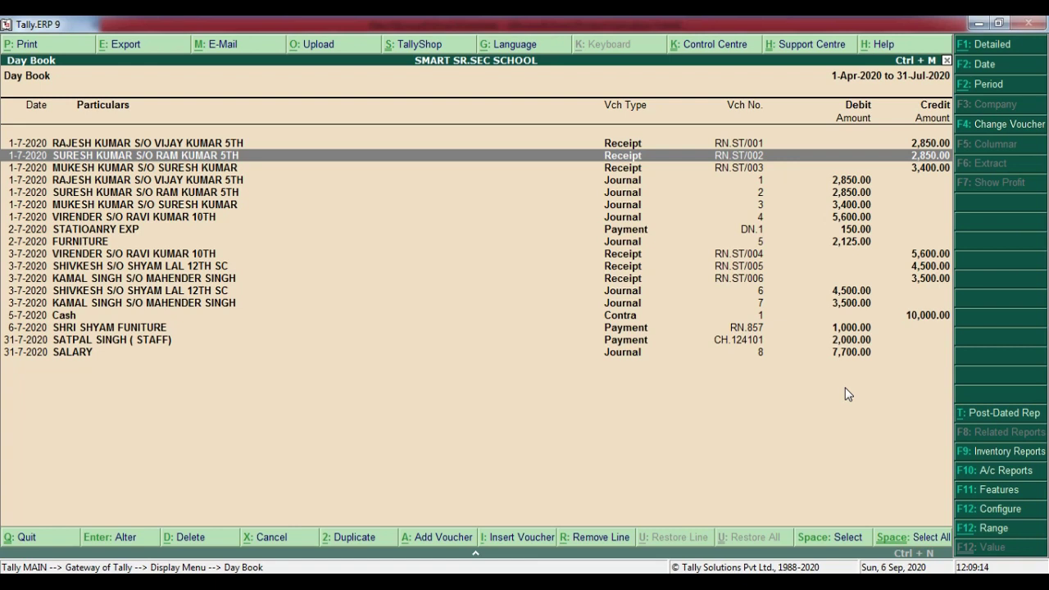
- In Excel, review the Balance Sheet, Receipt & Payment and Income & Expenditure layouts
key("alt+Tab")
left_click(417, 414)
scroll(416, 414, "up", 2)
scroll(416, 415, "up", 10)
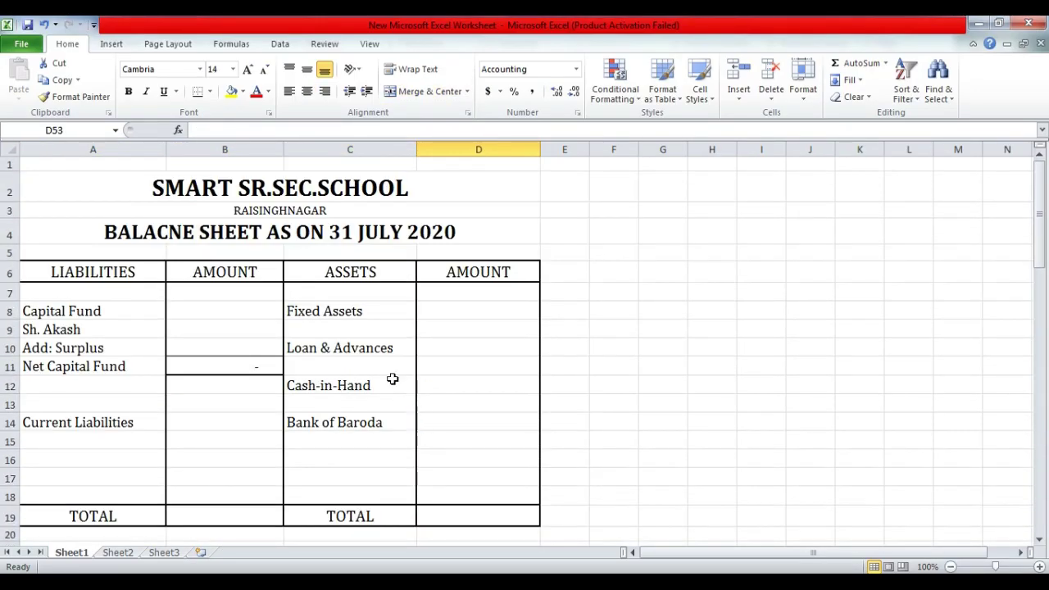
left_click(249, 243)
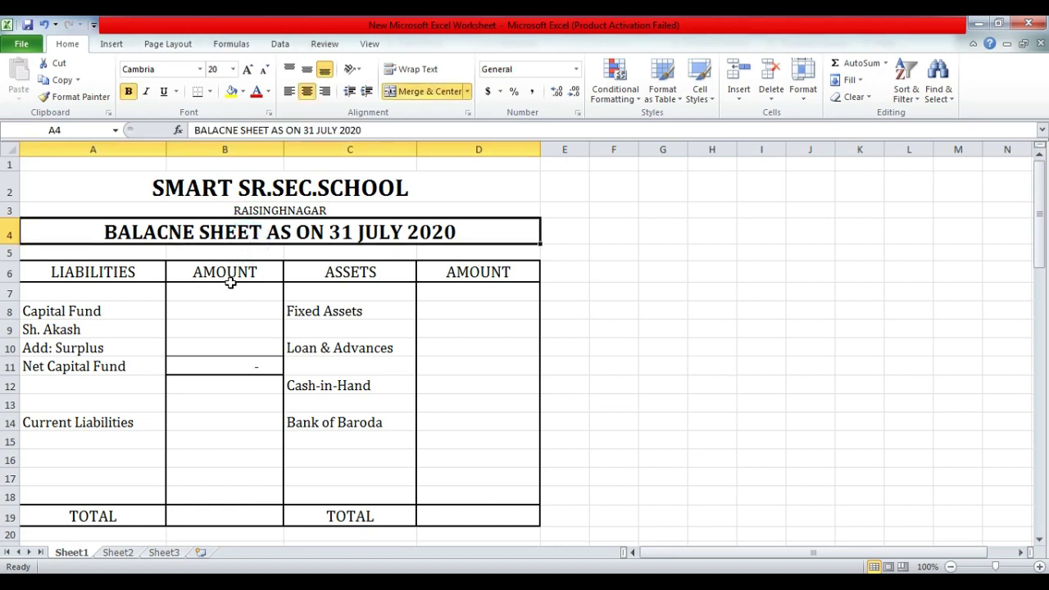
scroll(230, 279, "down", 4)
scroll(230, 281, "down", 2)
left_click(189, 297)
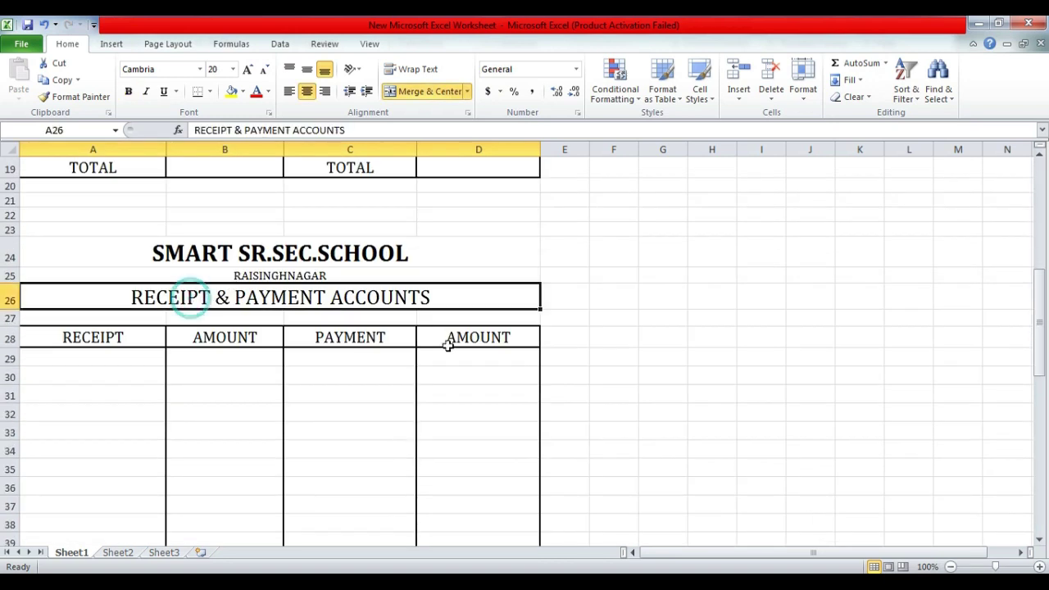
scroll(447, 316, "down", 6)
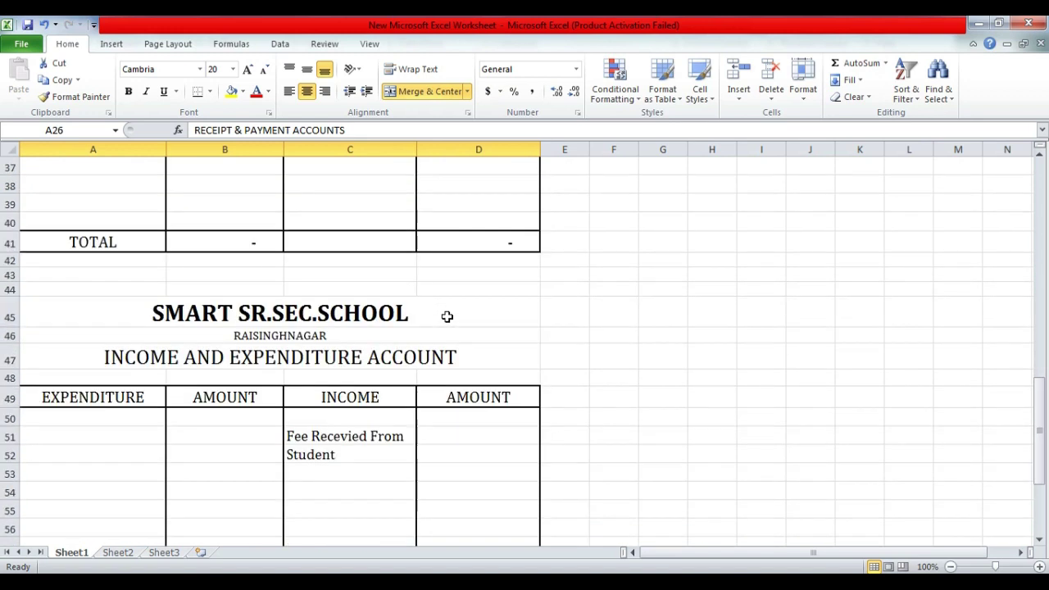
left_click(333, 358)
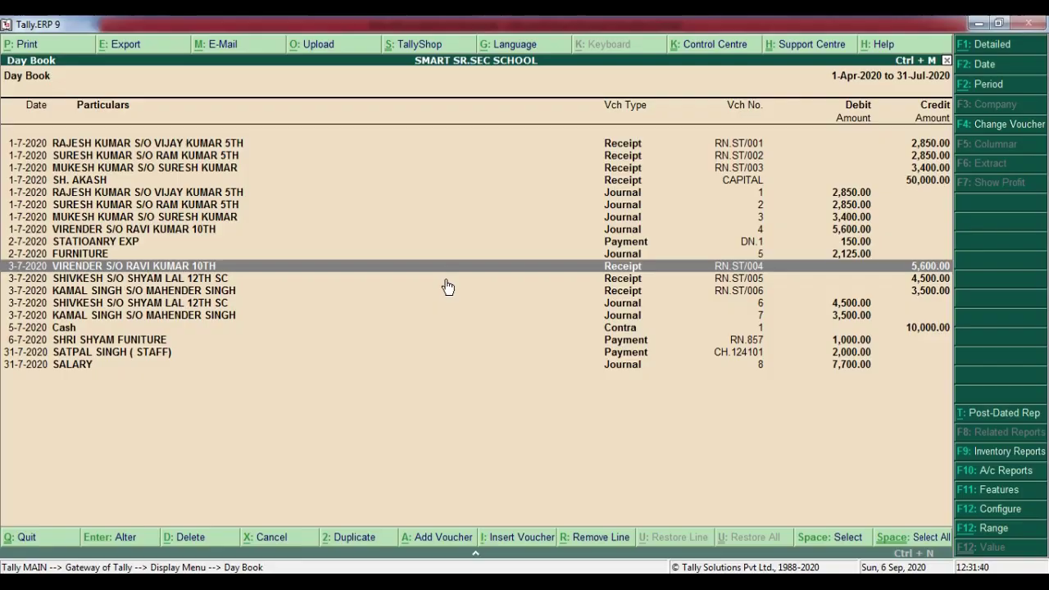
- Move up the July Day Book list toward the 50,000.00 capital receipt
key("Up")
key("Up")
key("Up")
key("Up")
key("Up")
key("Up")
key("Up")
key("Up")
key("Up")
key("Up")
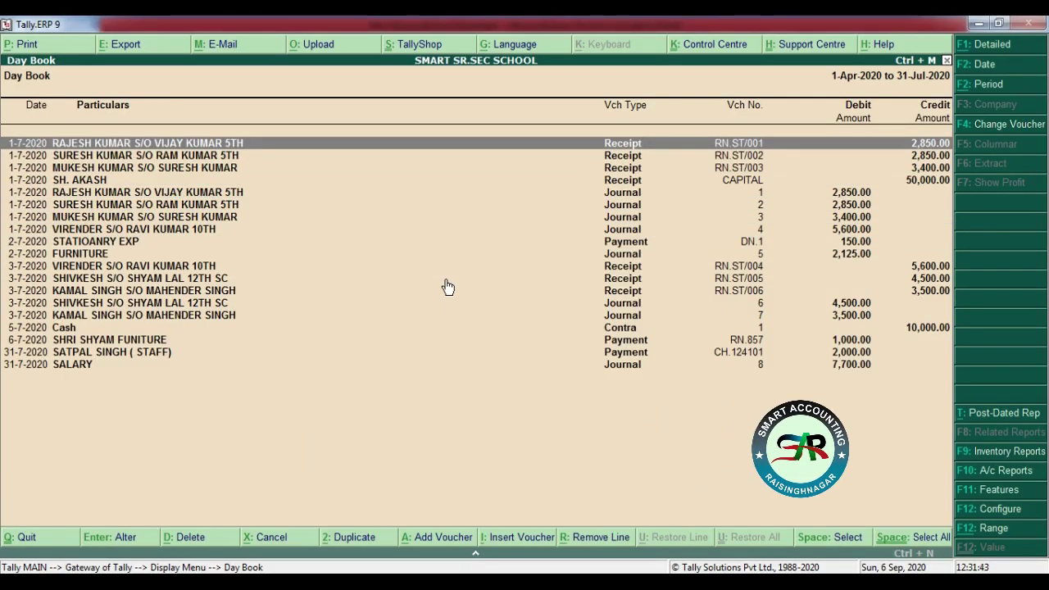
key("Return")
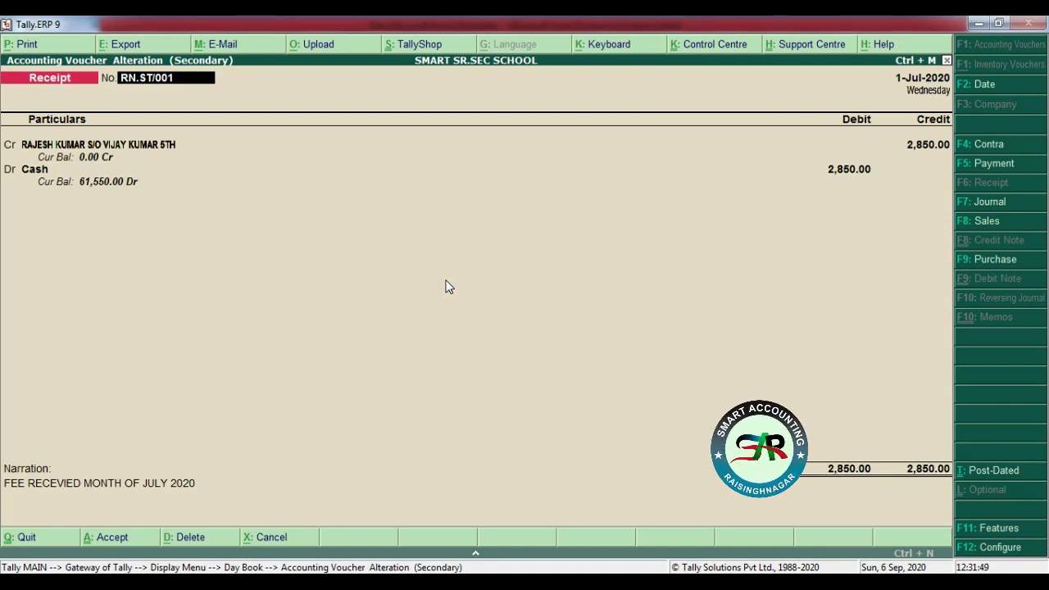
key("Escape")
key("Down")
key("Down")
key("Down")
key("Down")
key("Return")
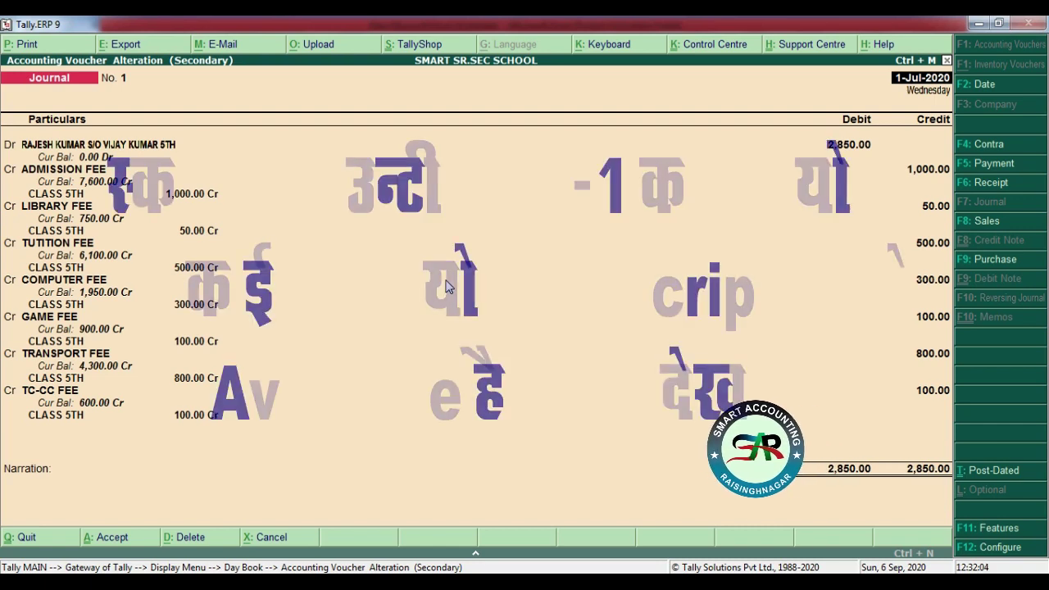
key("Escape")
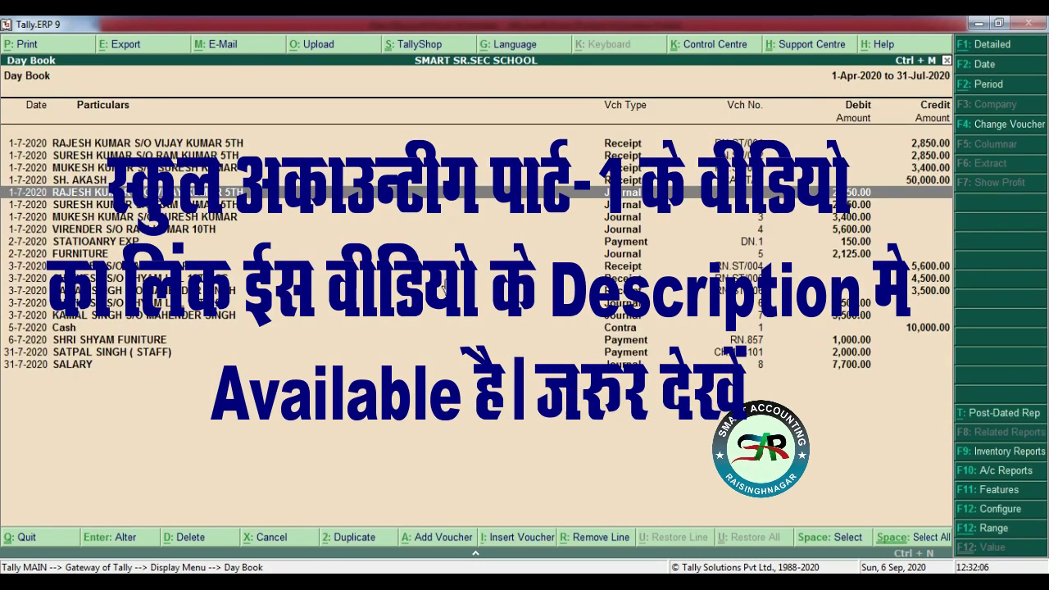
key("Down")
key("Down")
key("Down")
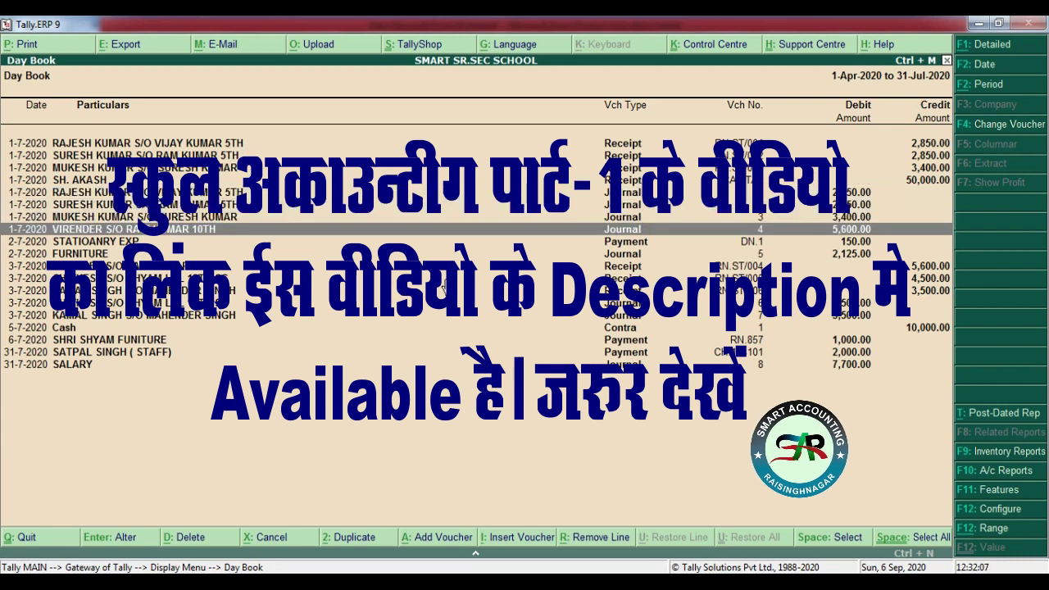
key("Down")
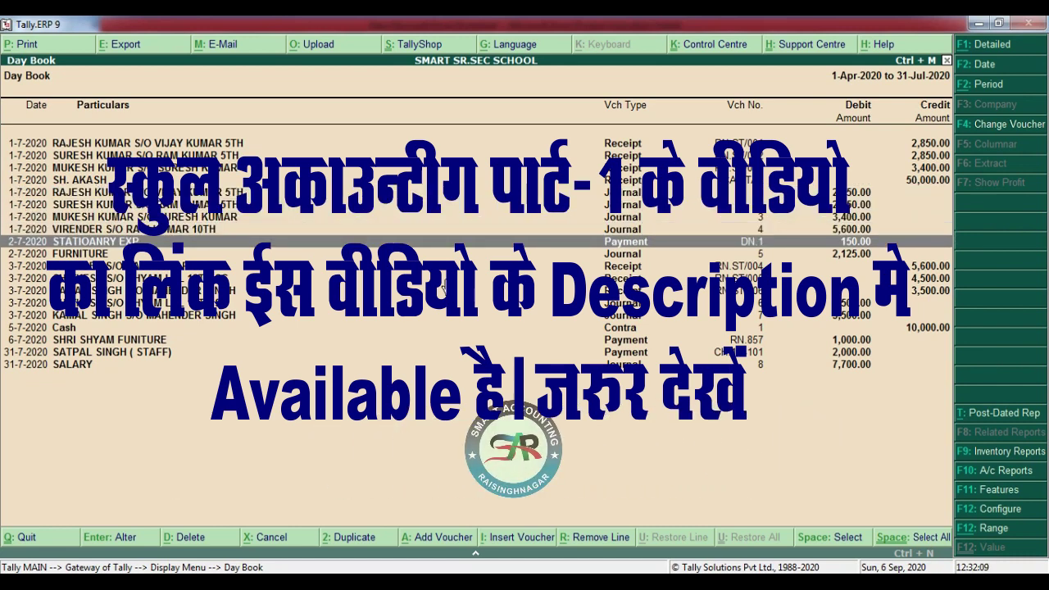
key("Down")
key("Return")
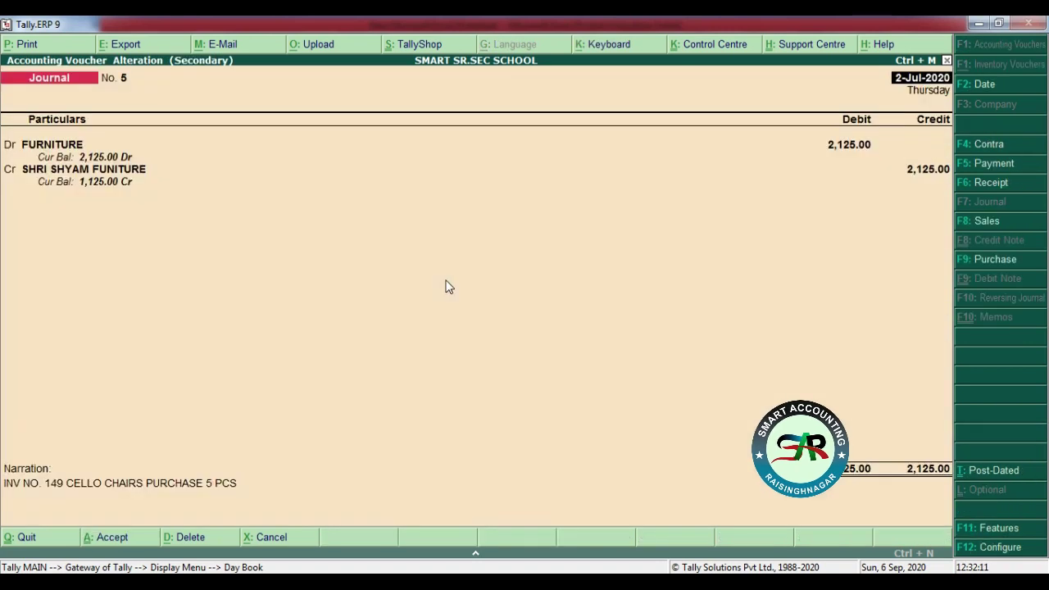
key("Escape")
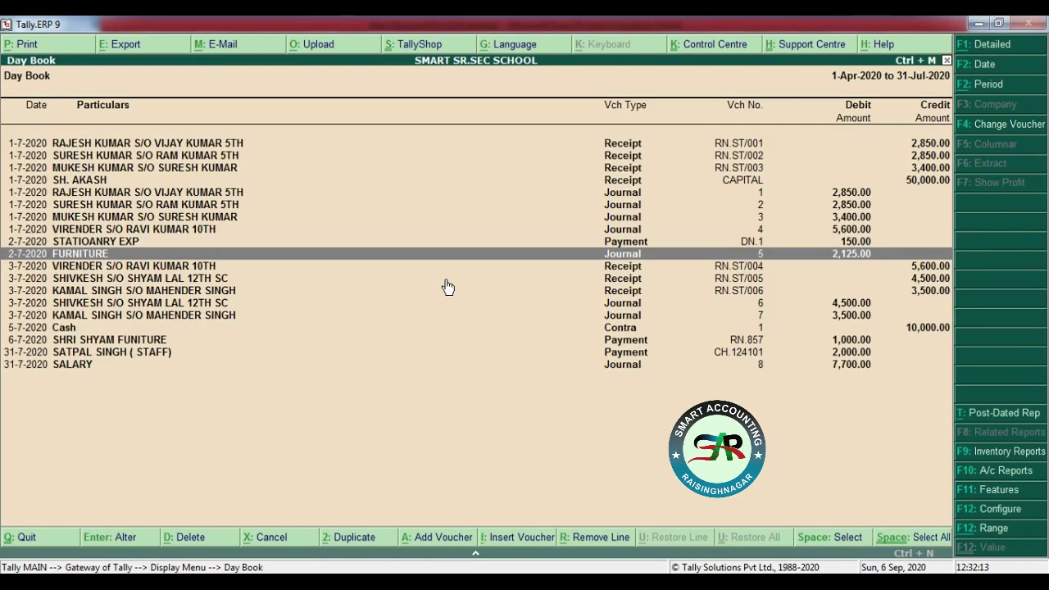
key("Down")
key("Down")
key("Down")
key("Down")
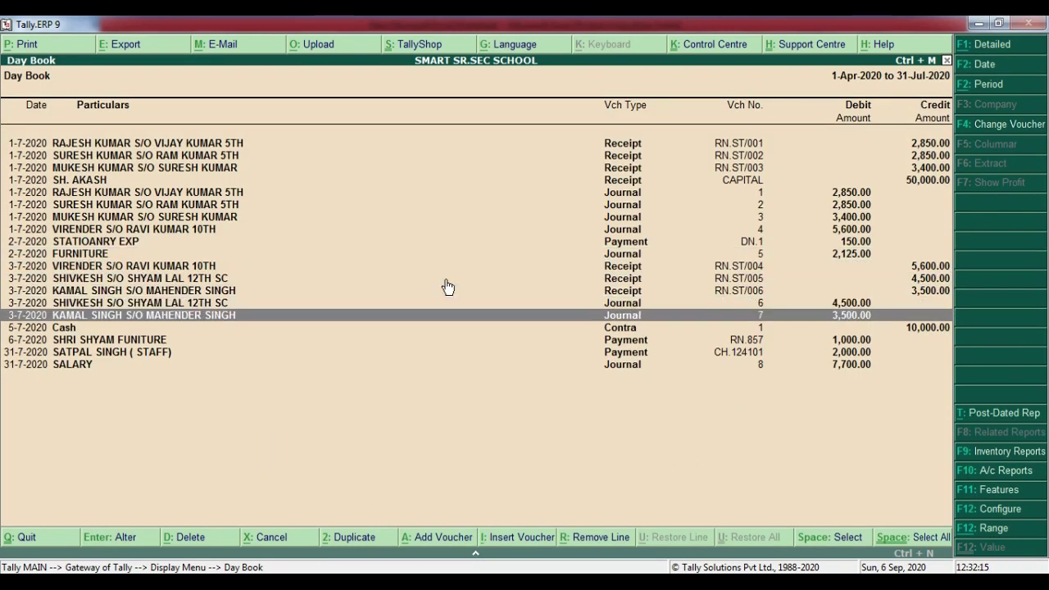
key("Down")
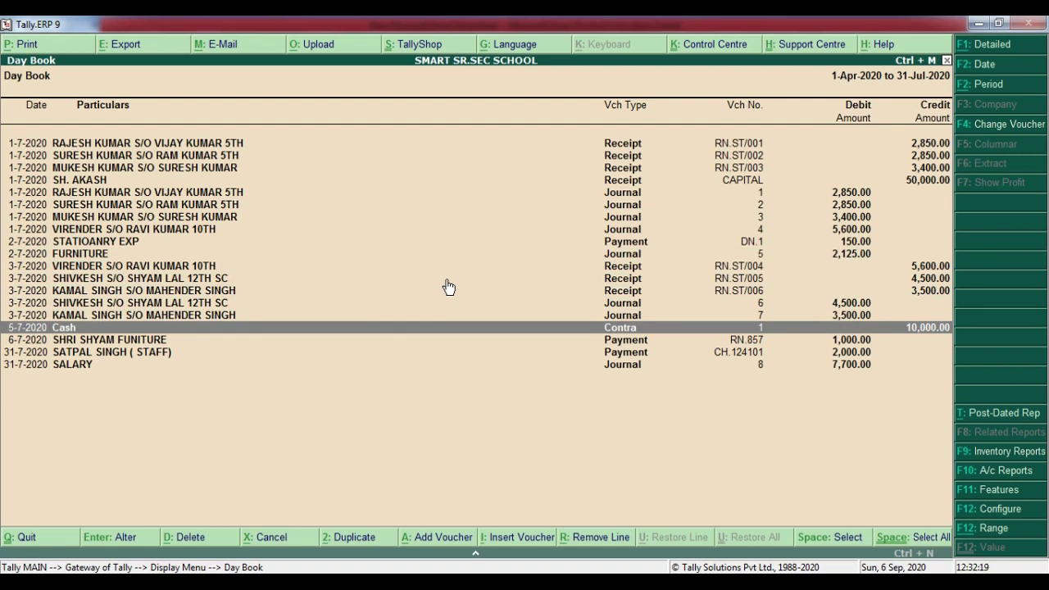
key("Down")
key("Down")
key("Down")
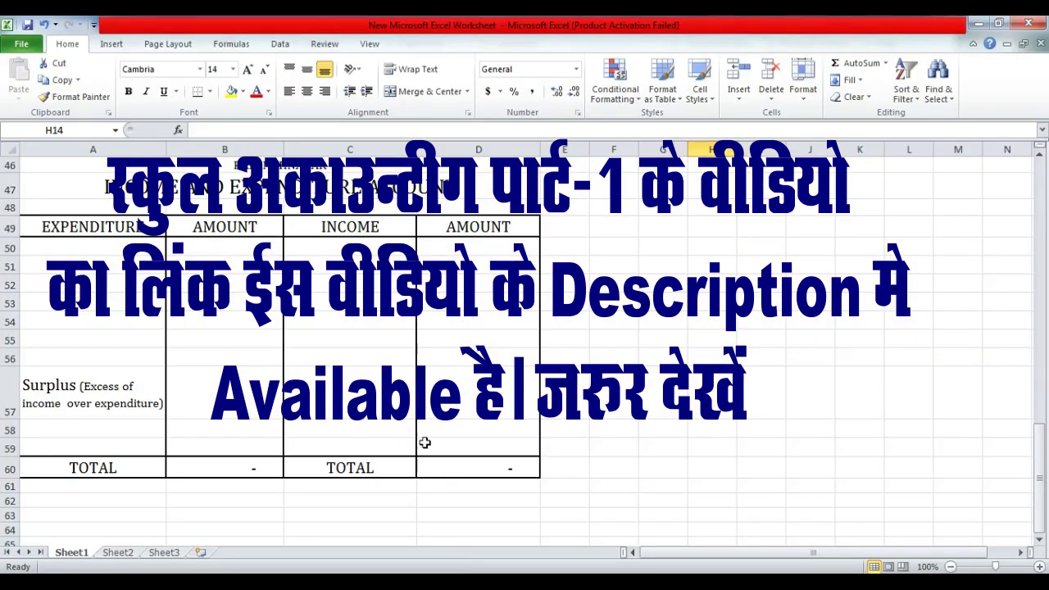
- Scroll Excel through the Balance Sheet, Receipt & Payment and Income & Expenditure headings
left_click(379, 409)
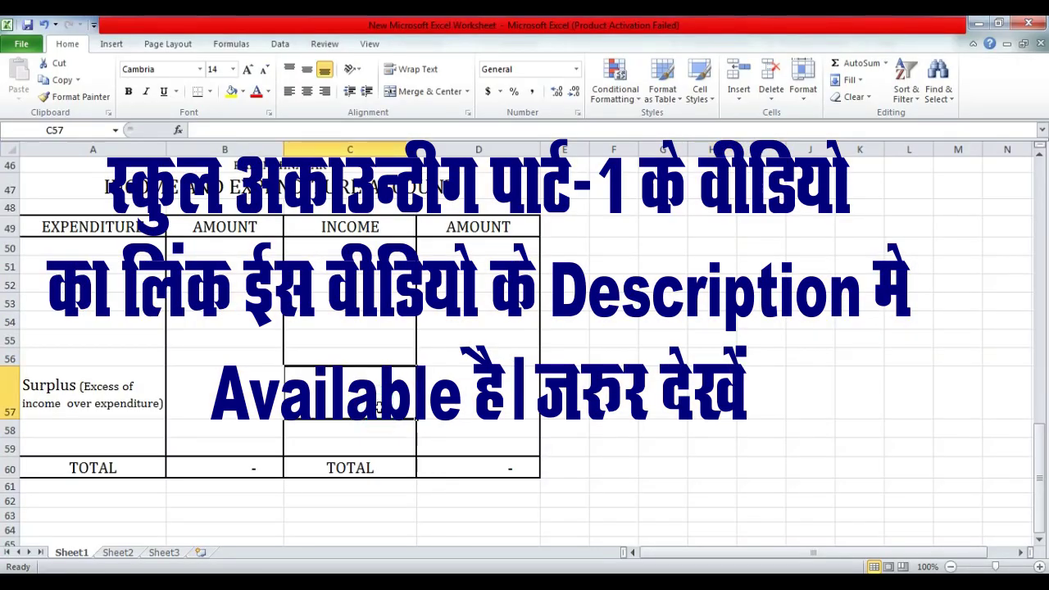
scroll(379, 407, "up", 2)
scroll(378, 408, "up", 10)
scroll(379, 407, "up", 2)
scroll(379, 407, "up", 1)
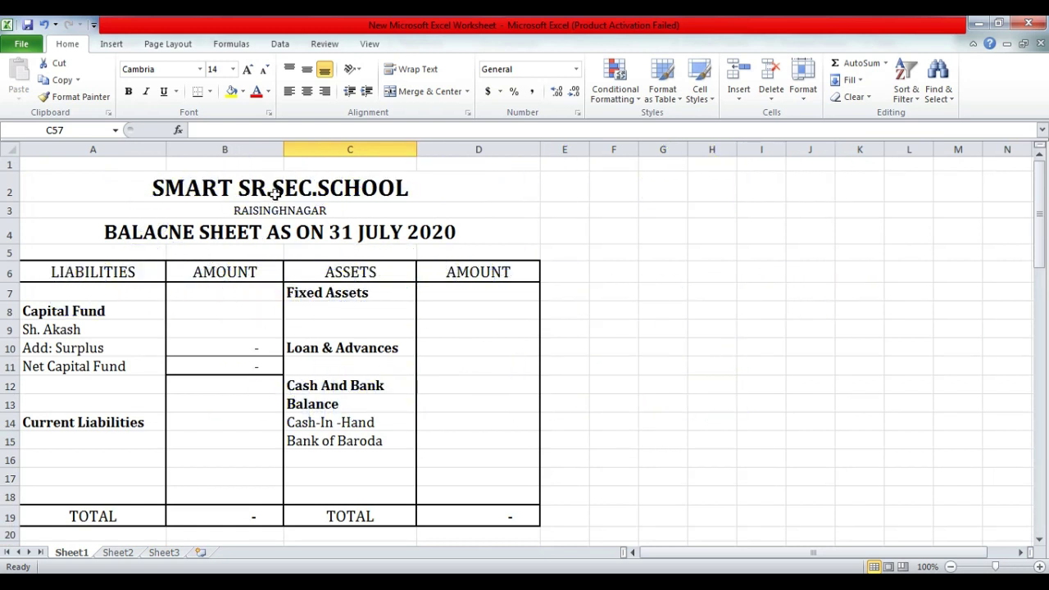
left_click(241, 232)
scroll(325, 251, "down", 6)
scroll(229, 267, "down", 1)
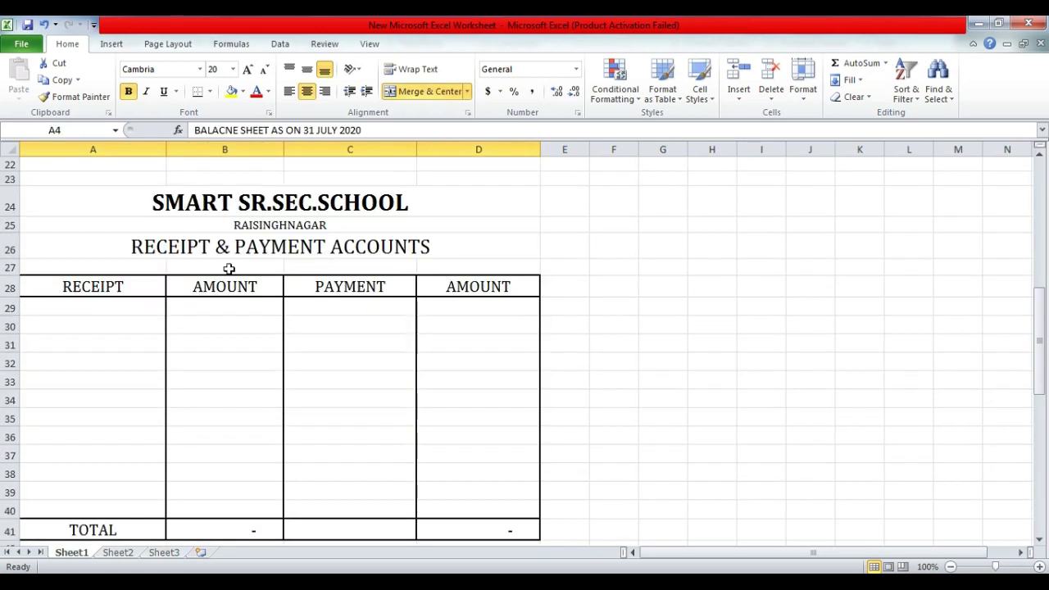
left_click(214, 251)
scroll(342, 381, "down", 2)
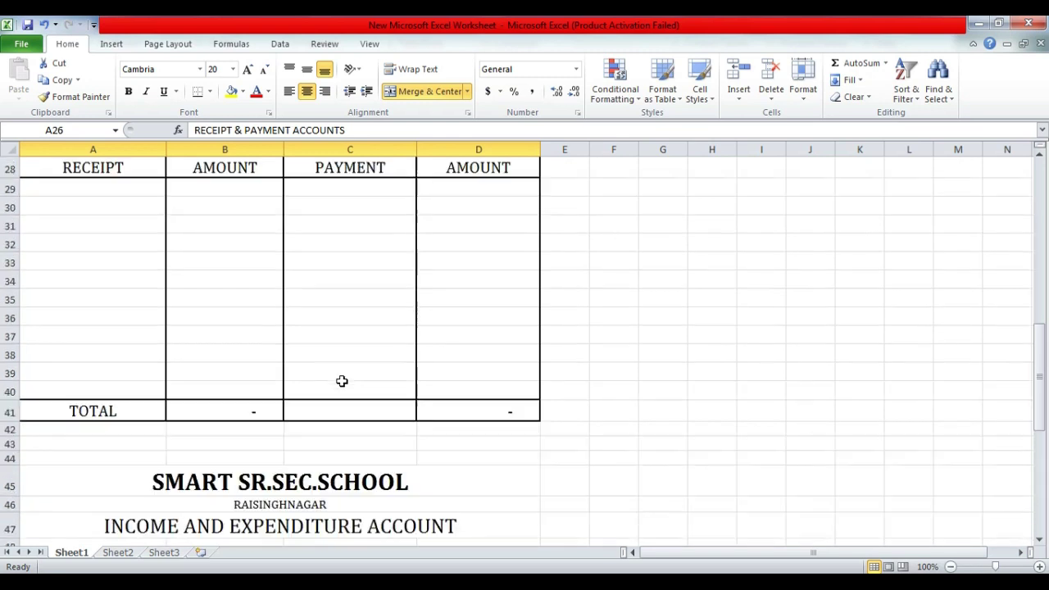
scroll(339, 380, "down", 3)
left_click(218, 358)
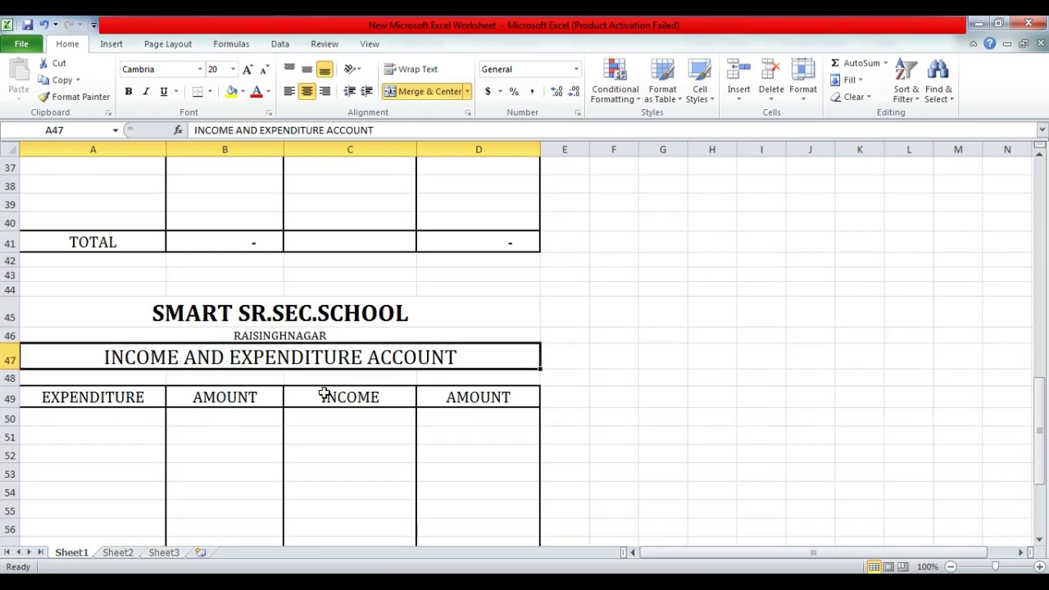
scroll(325, 393, "down", 1)
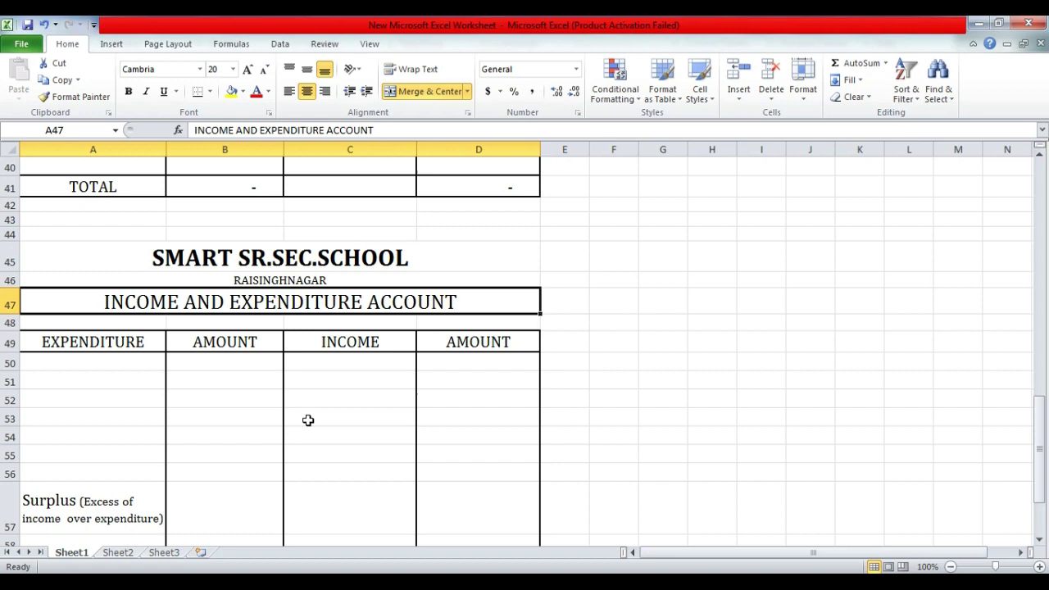
scroll(307, 420, "up", 7)
scroll(307, 420, "up", 6)
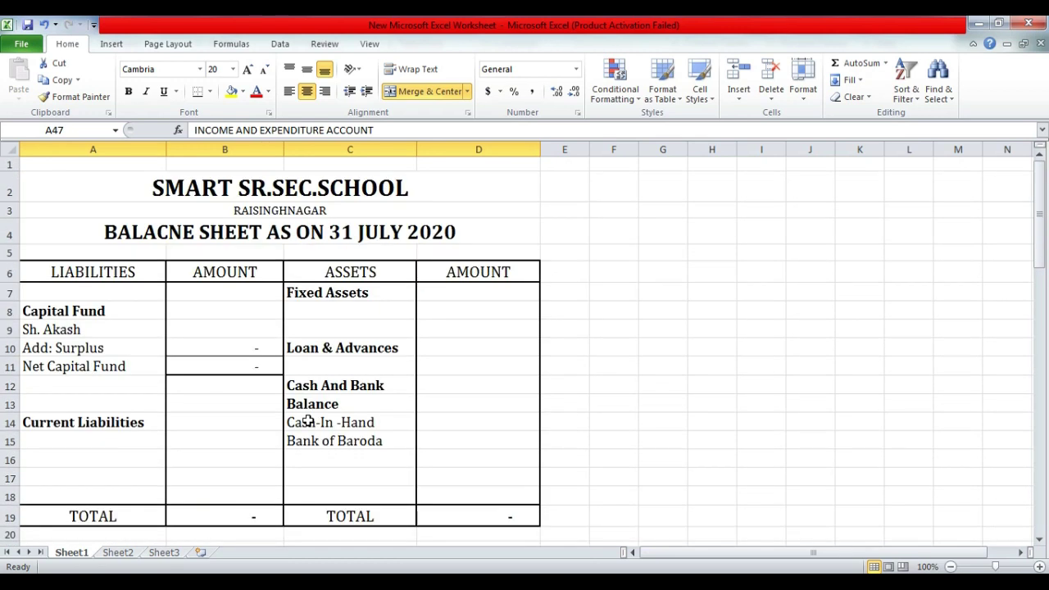
- Glance at Tally's Day Book, then select Excel's RECEIPT & PAYMENT ACCOUNTS title cell A26
key("alt+Tab")
left_click(377, 394)
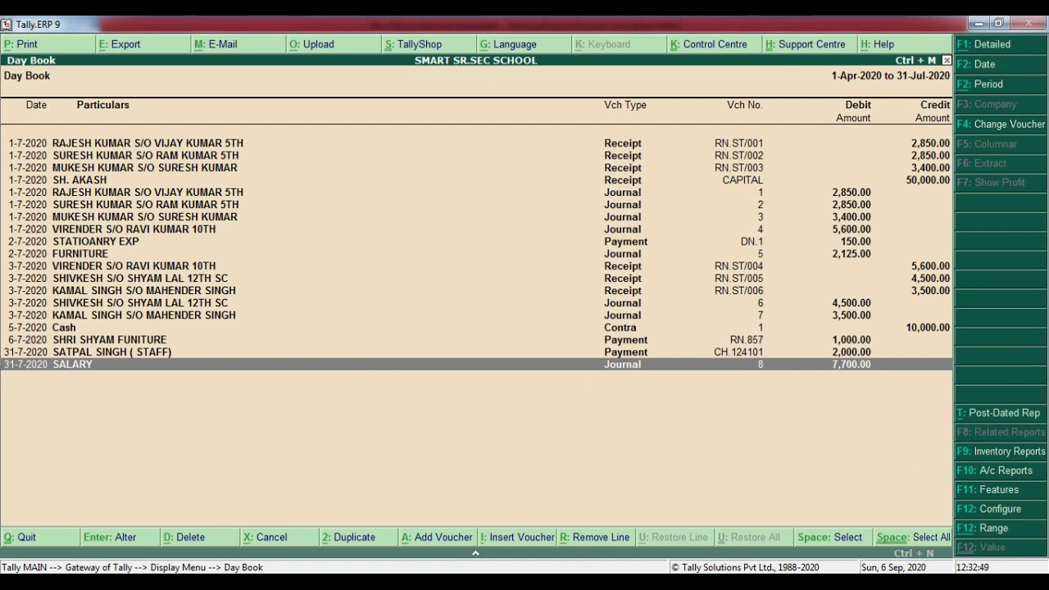
key("alt+Tab")
scroll(339, 377, "down", 9)
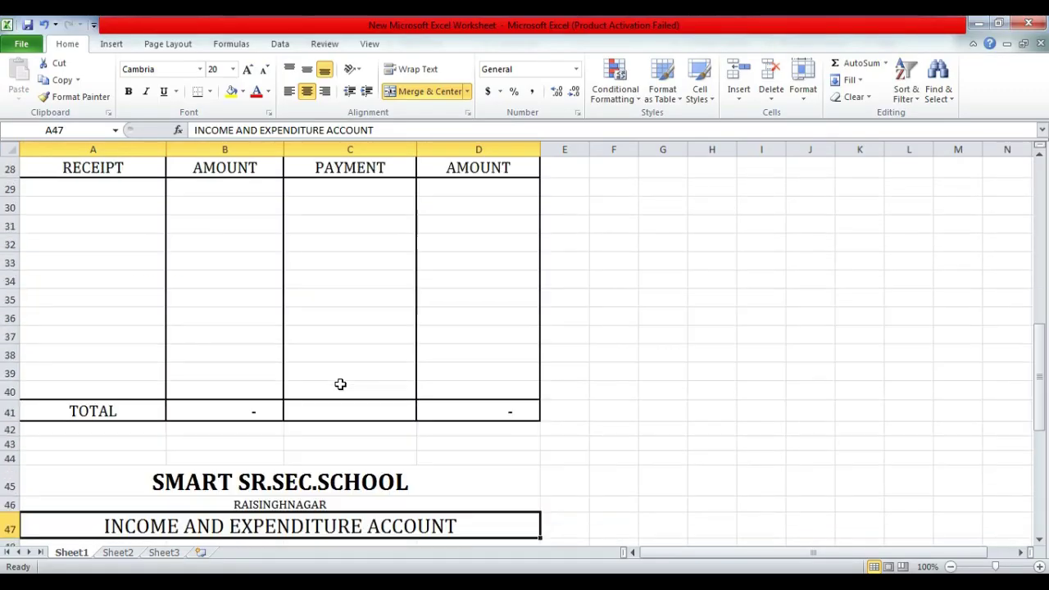
scroll(286, 344, "up", 3)
left_click(236, 303)
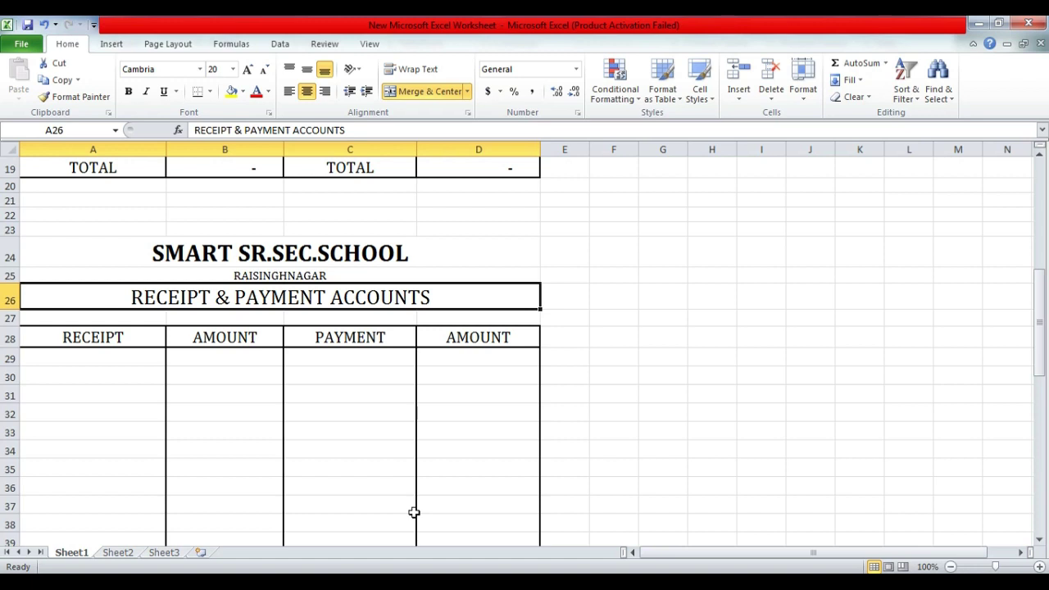
- Inspect the blank cells A30, B31, C29:C33, D31 and C30, then back out in Tally
scroll(414, 513, "down", 1)
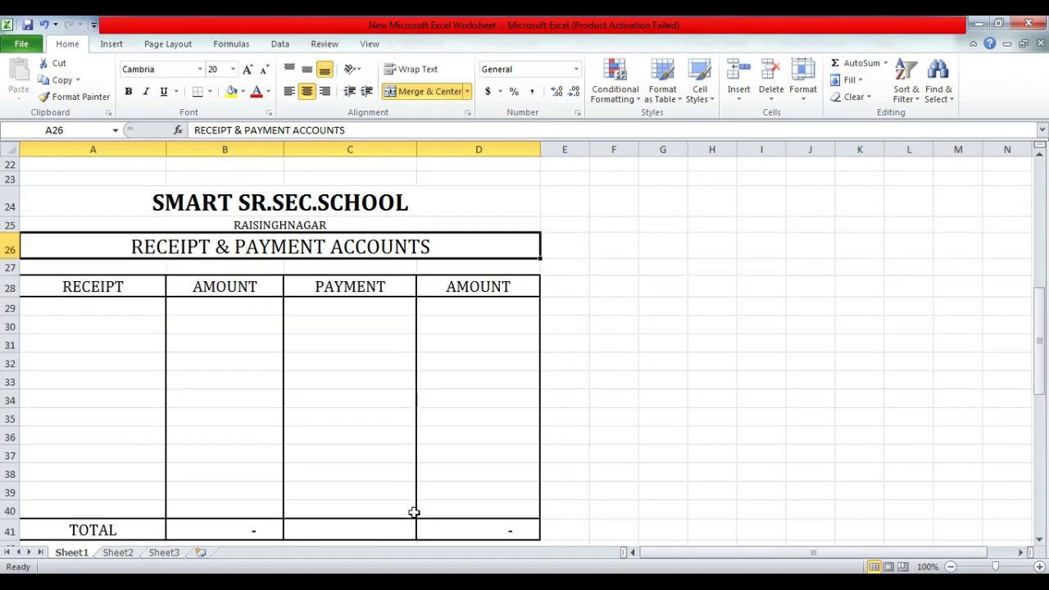
left_click(256, 341)
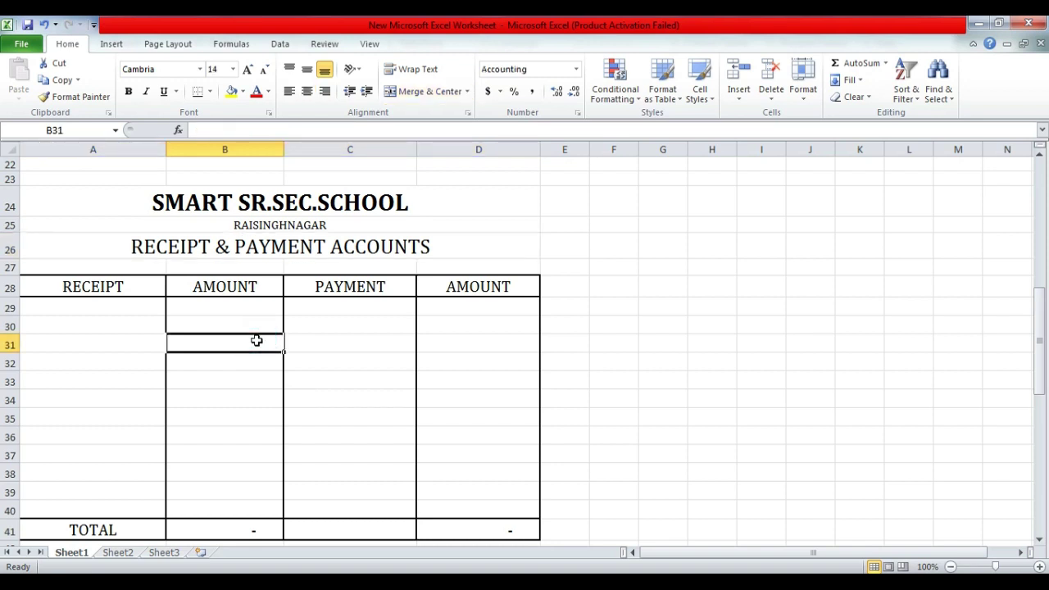
left_click(74, 327)
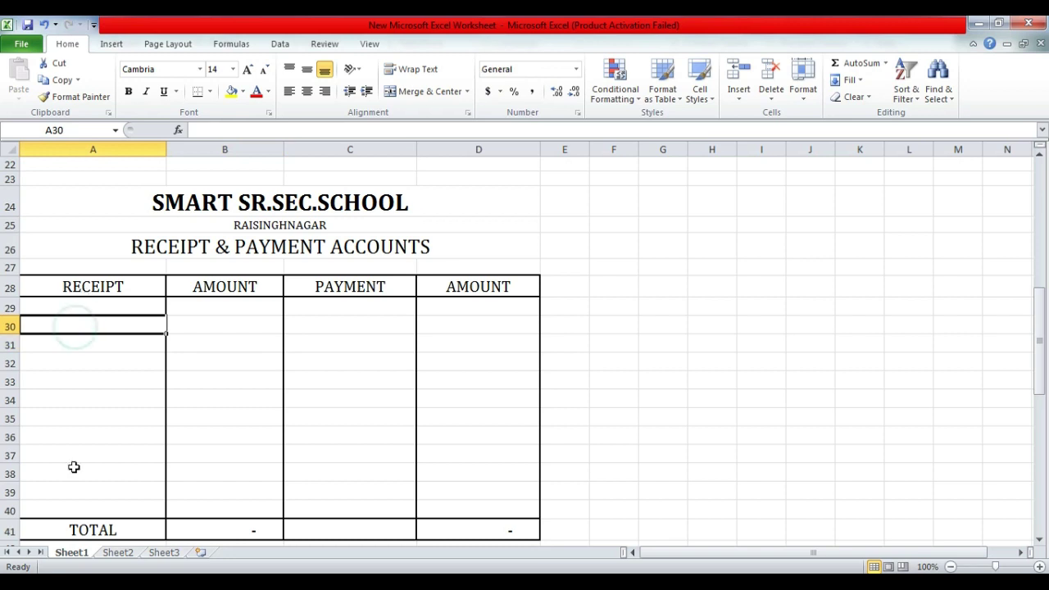
left_click_drag(348, 307, 353, 381)
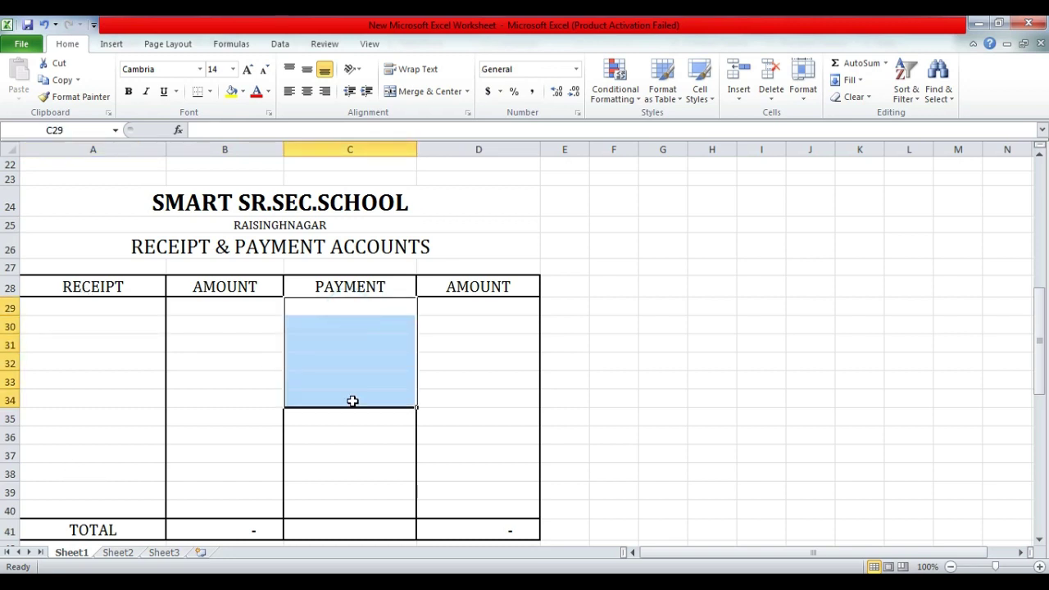
left_click(435, 346)
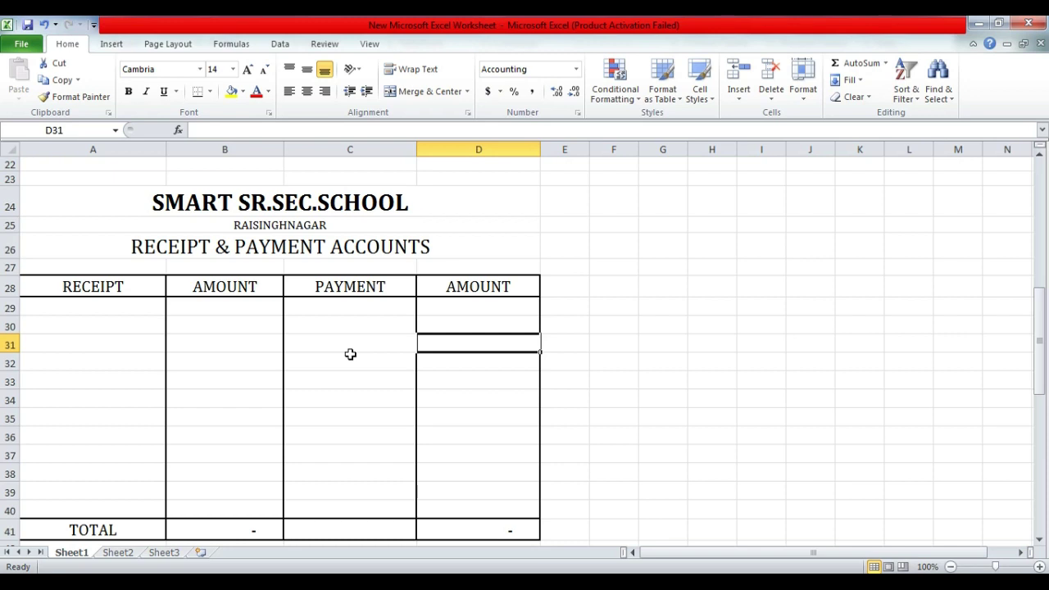
left_click(86, 323)
left_click(368, 323)
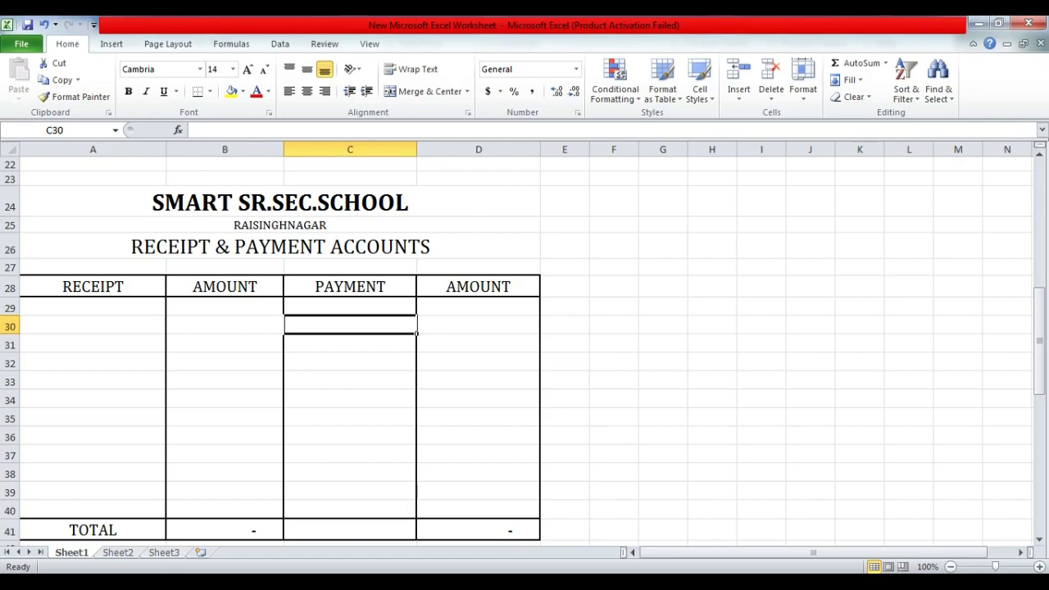
key("alt+Tab")
key("Escape")
key("Escape")
key("Escape")
key("Escape")
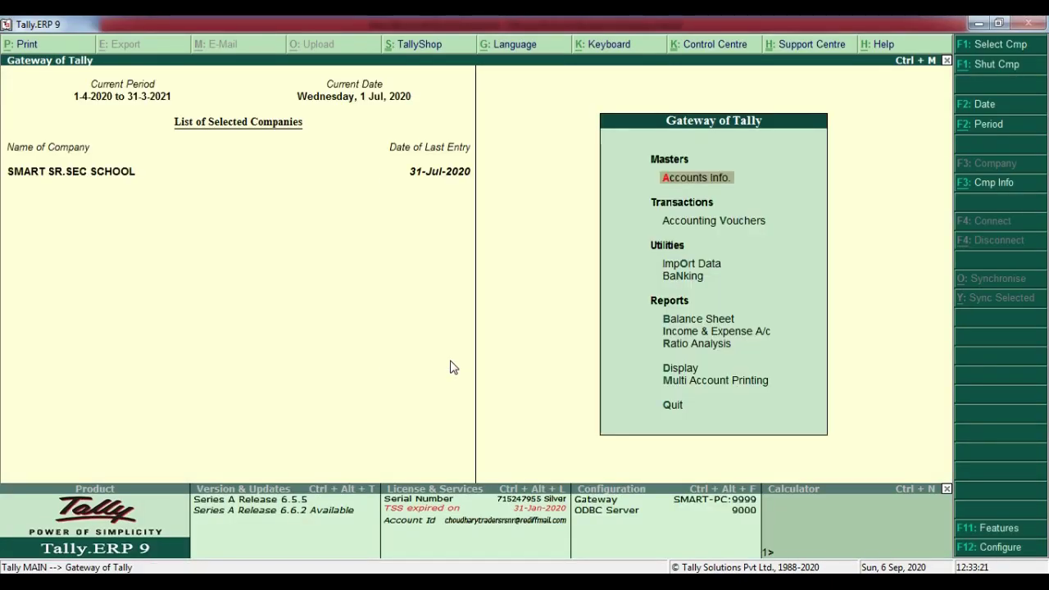
- Open Display > Account Books > Cash/Bank Book(s): Cash 61,550.00, Bank of Baroda 8,000.00
key("Down")
key("Down")
key("Down")
key("Down")
key("Down")
key("Down")
key("Down")
key("Down")
key("Up")
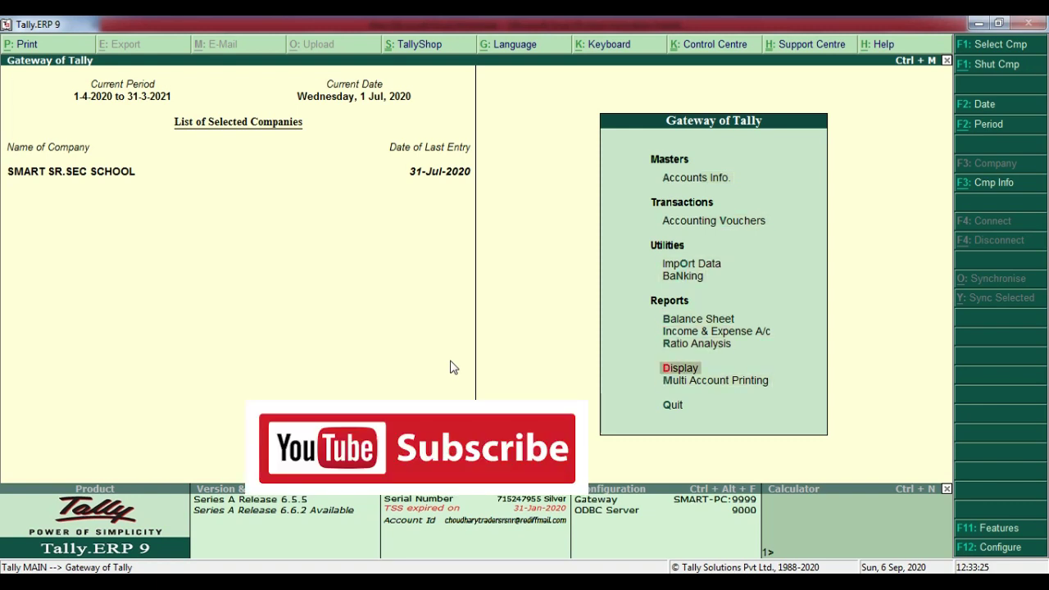
key("Return")
key("Down")
key("Down")
key("Return")
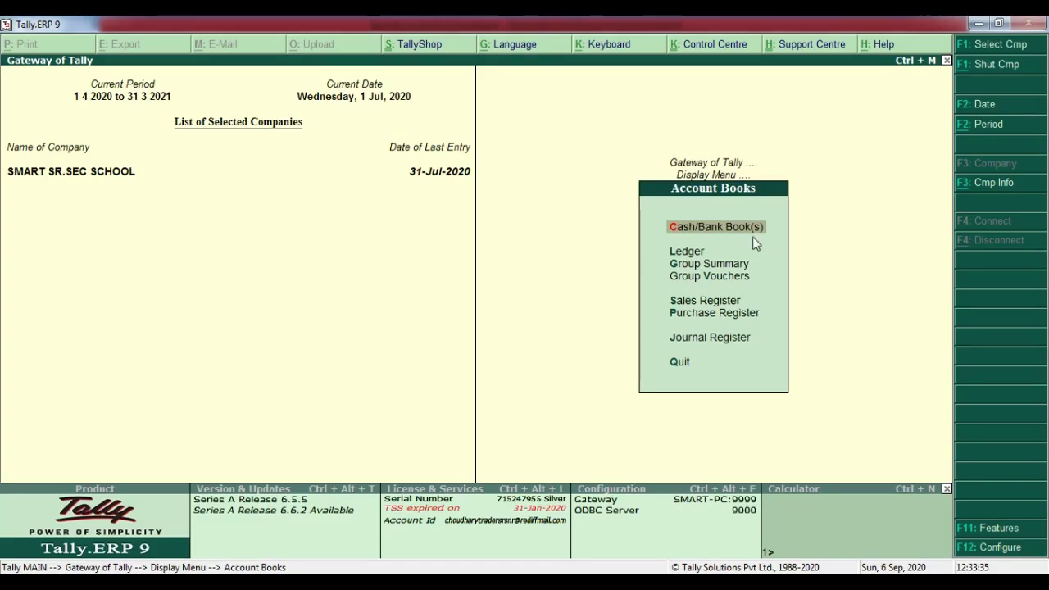
left_click(754, 239)
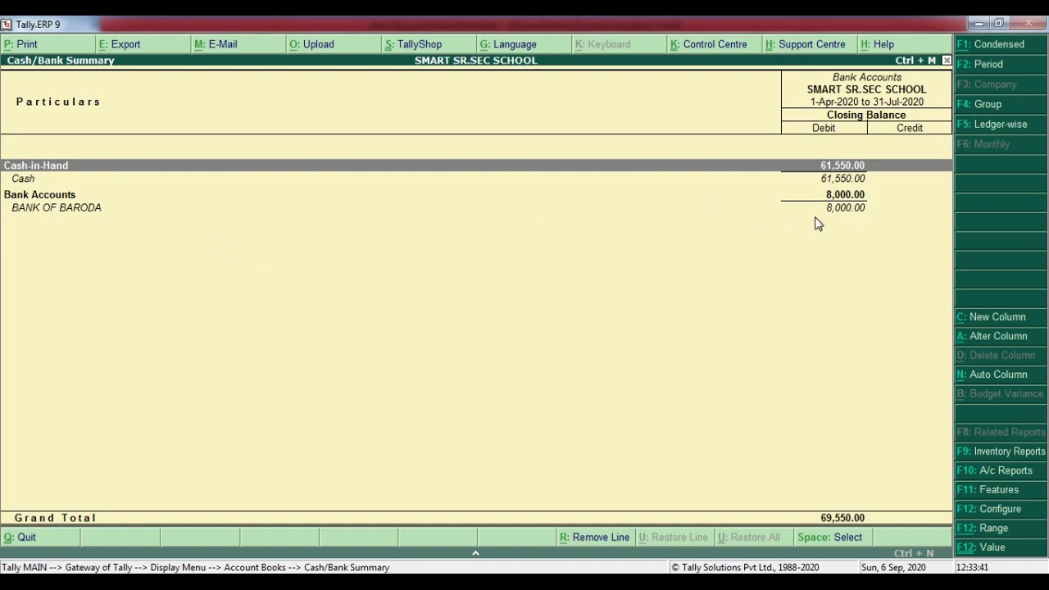
- Drill into Cash's July vouchers and confirm the 50,000 receipt is credited to Capital Account
key("Down")
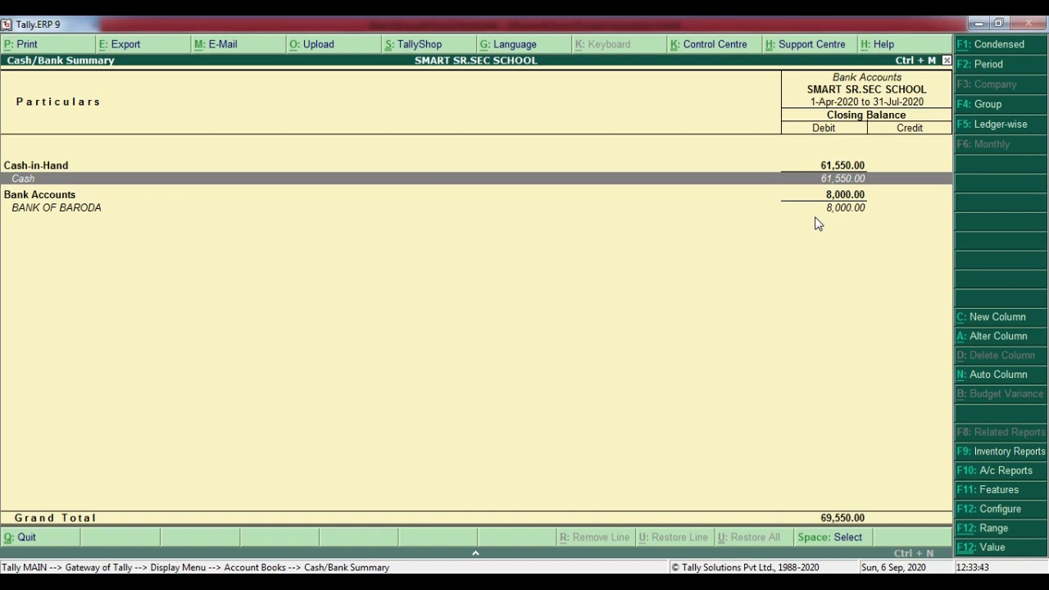
key("Return")
key("Return")
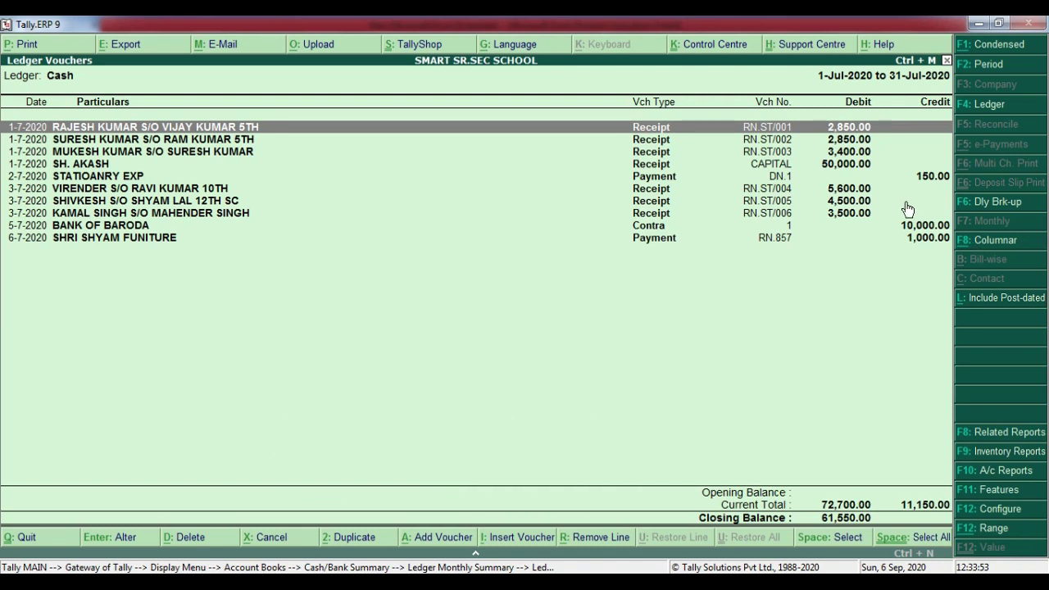
left_click(852, 167)
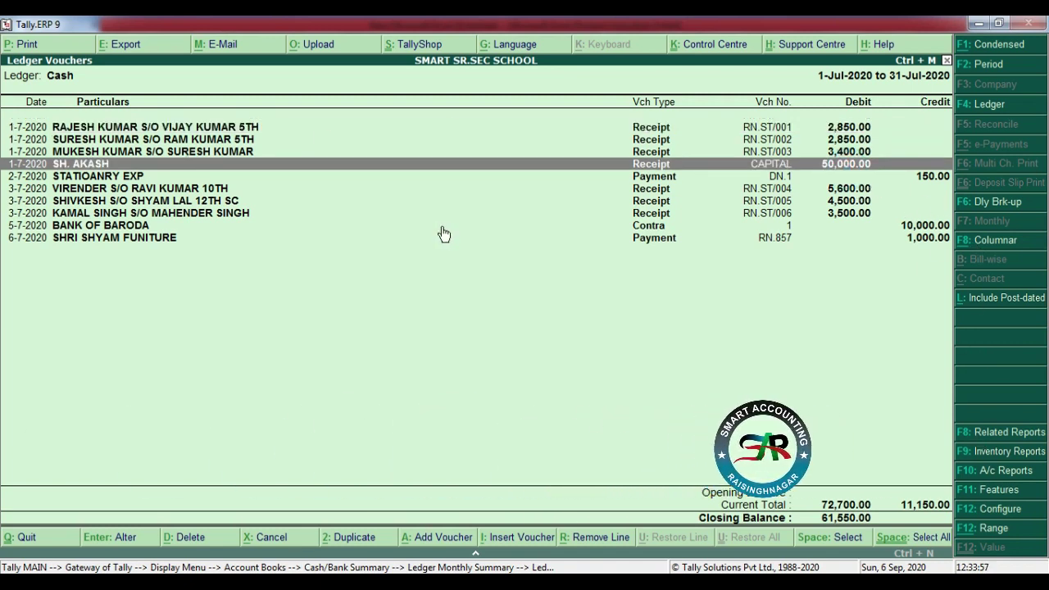
key("Return")
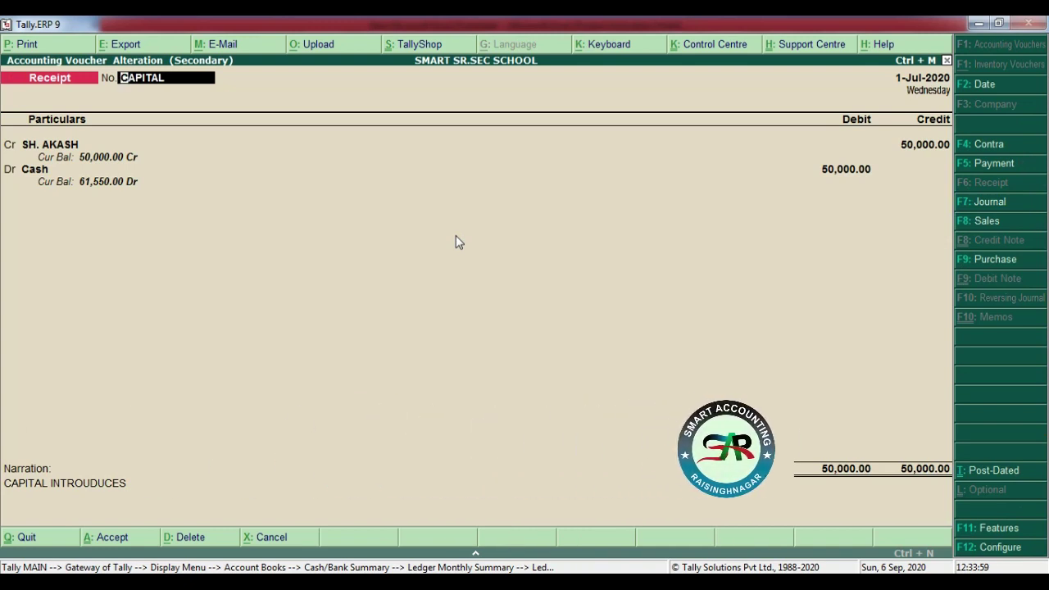
key("Return")
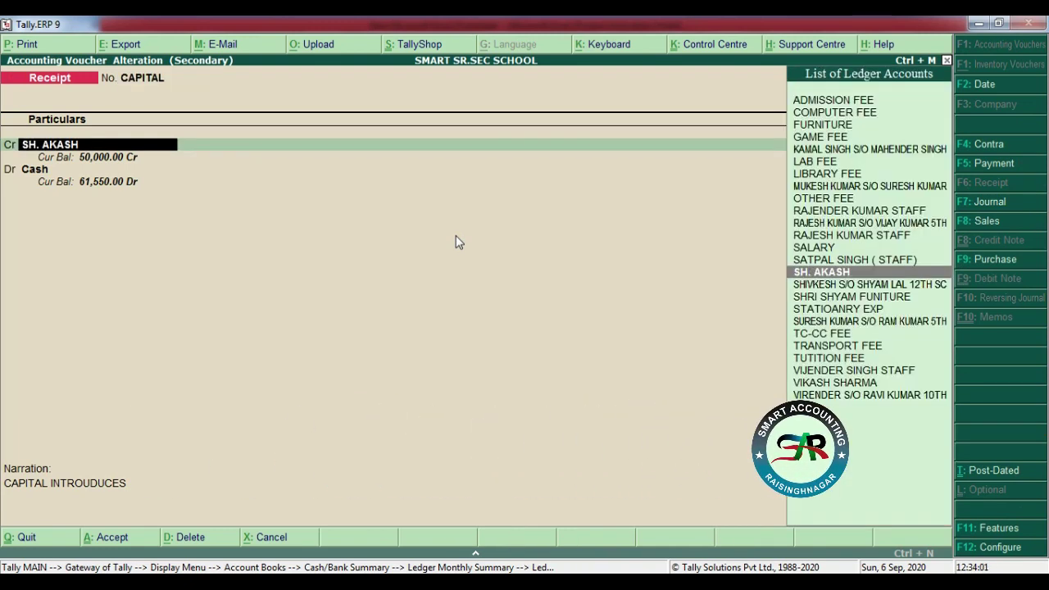
key("ctrl+Return")
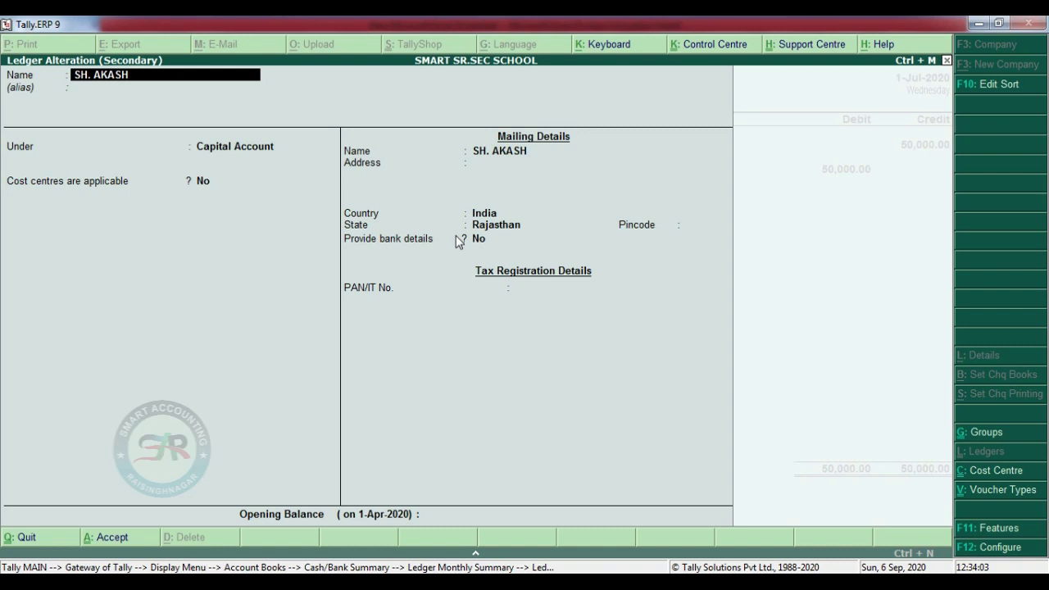
key("Escape")
key("Return")
key("Return")
key("Return")
key("Return")
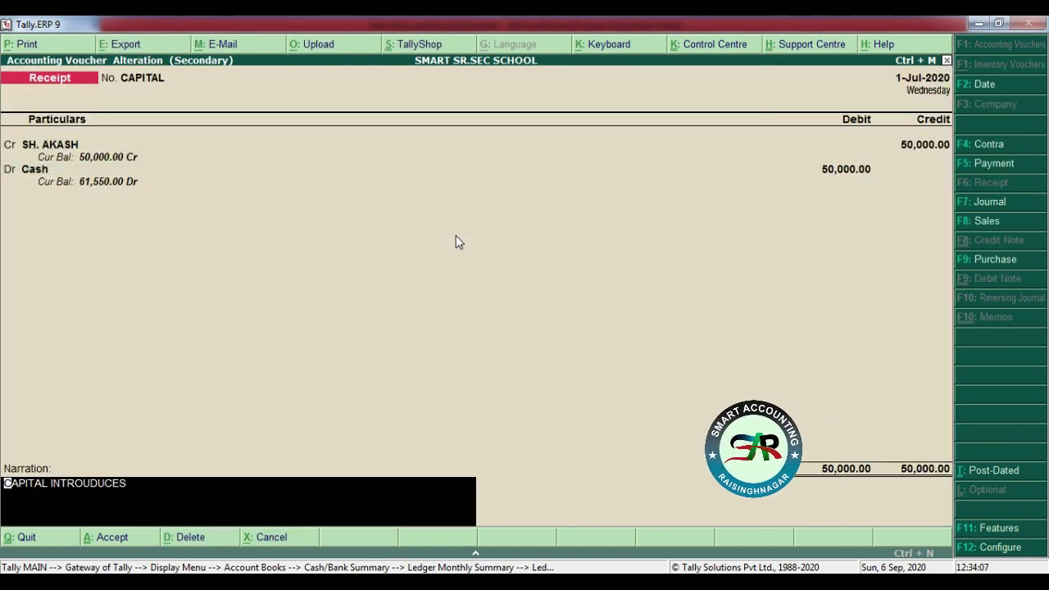
key("ctrl+a")
- Back in Excel, select receipt cell A30
key("alt+Tab")
left_click(85, 342)
key("Up")
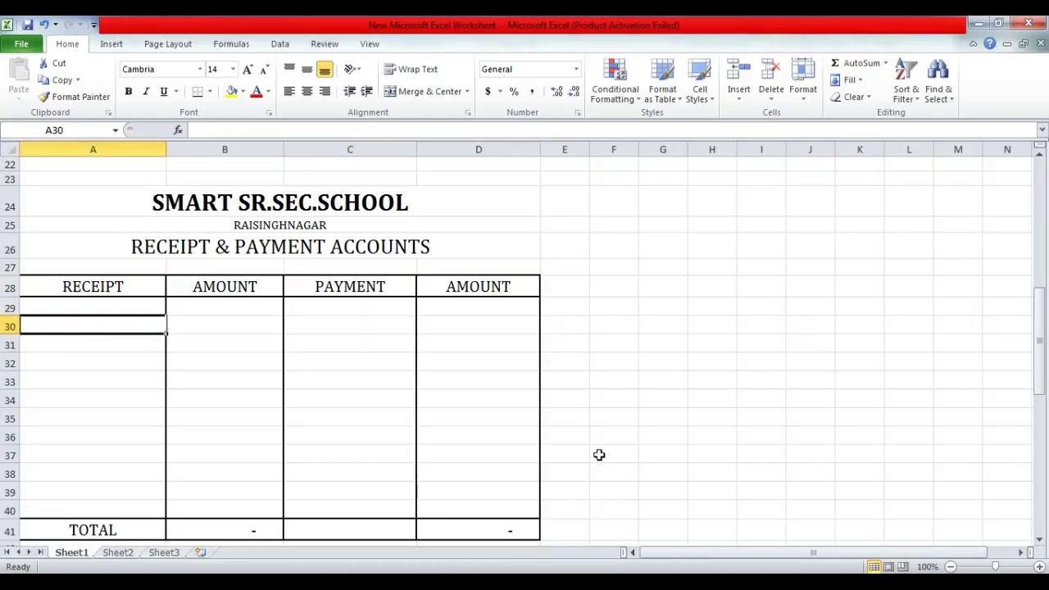
- Enter 'Capital Introduces' in A30 with 50,000 in B30 on the receipt side
type("Capital Introduce")
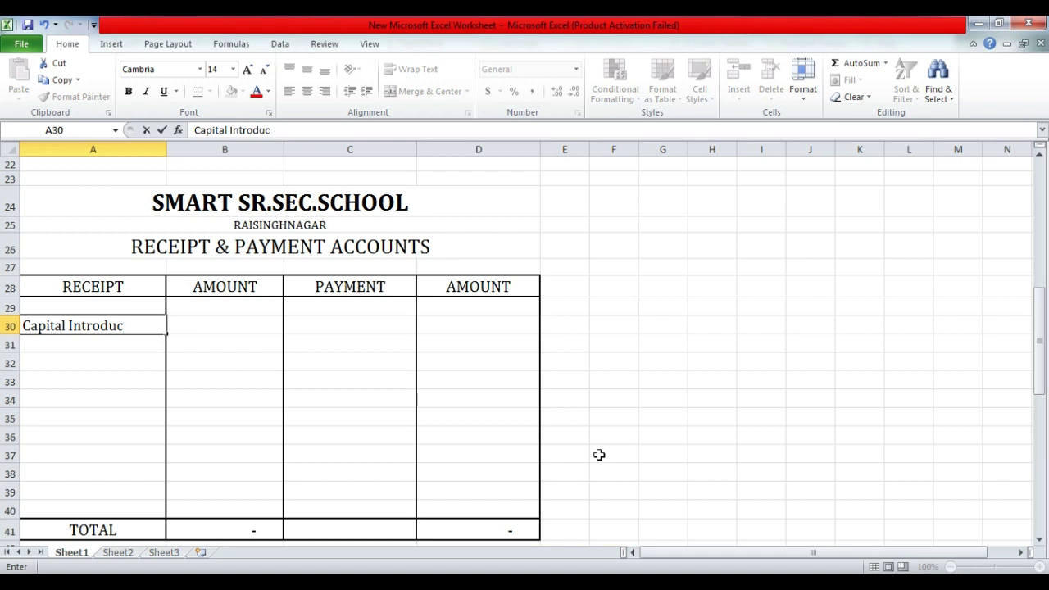
type("s")
key("Return")
key("Up")
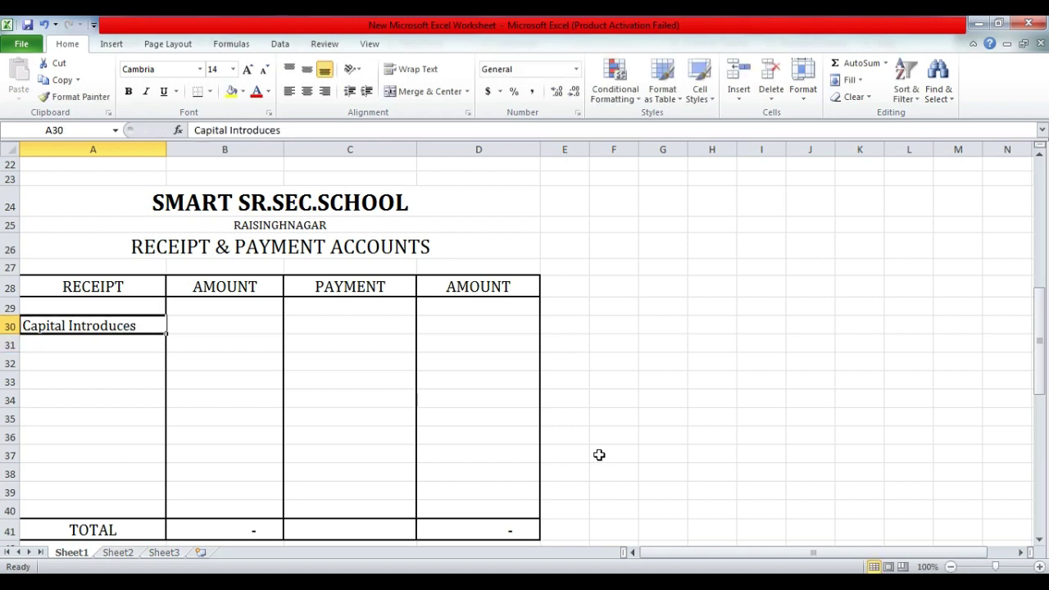
key("Right")
type("50000")
key("Return")
key("Left")
key("Down")
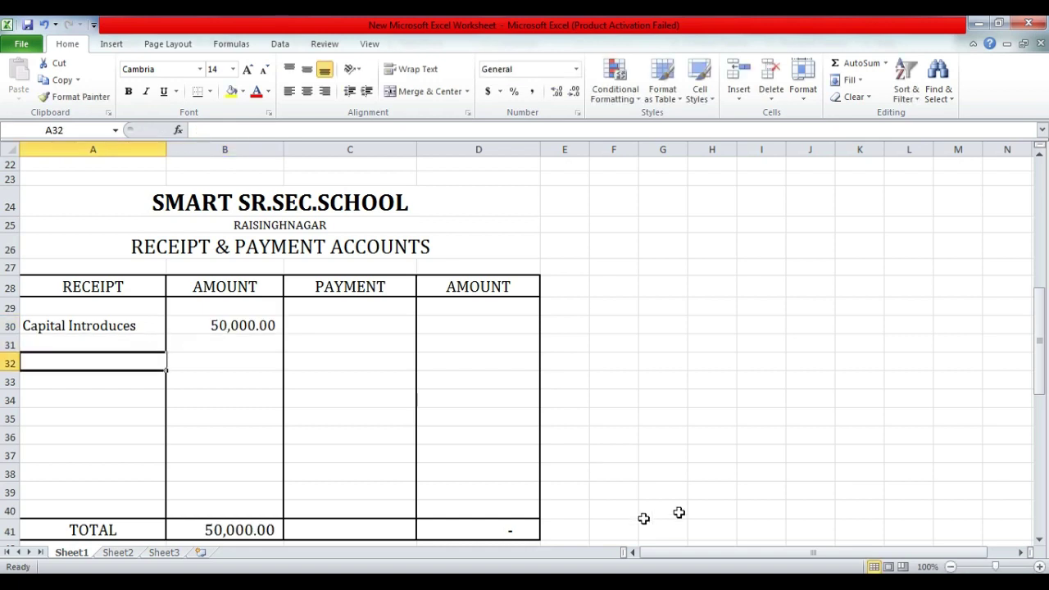
key("alt+Tab")
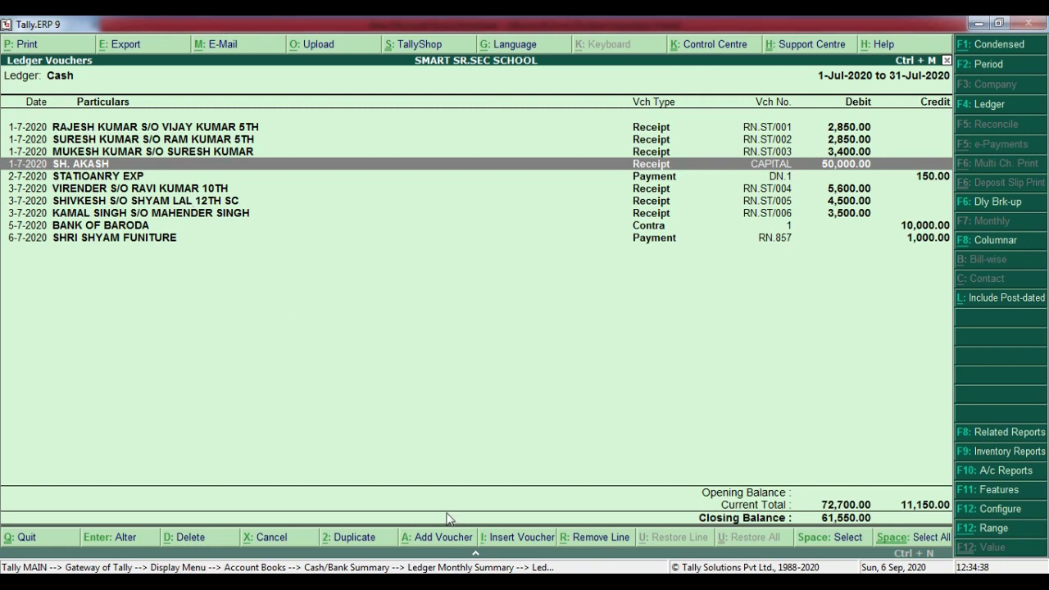
- Back out to Gateway and open Income & Expense A/c in detailed Alt+F1 view
key("Escape")
key("Escape")
key("Escape")
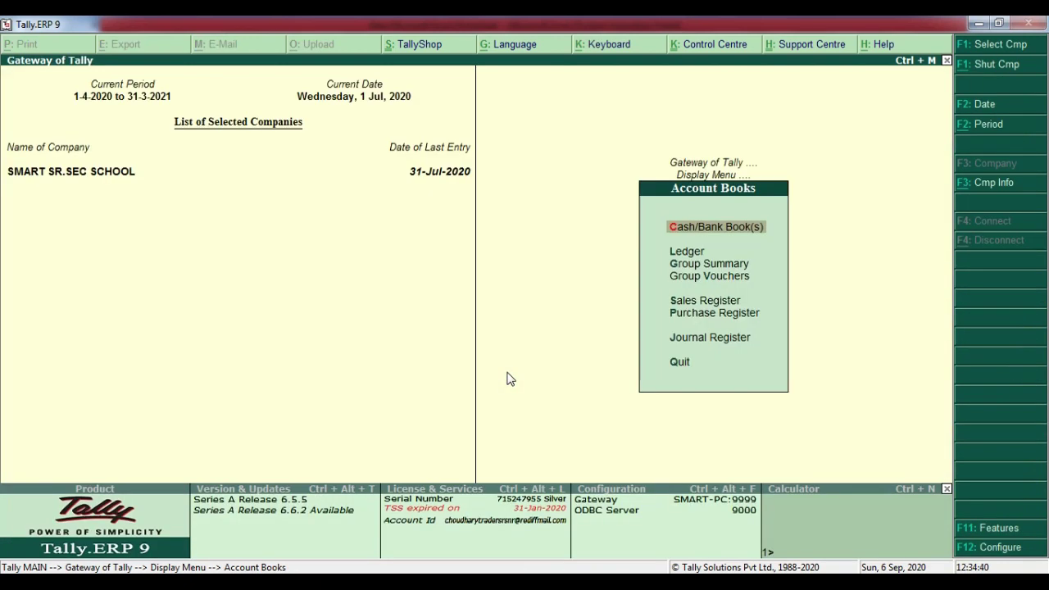
key("Escape")
key("Escape")
key("Up")
key("Up")
key("Up")
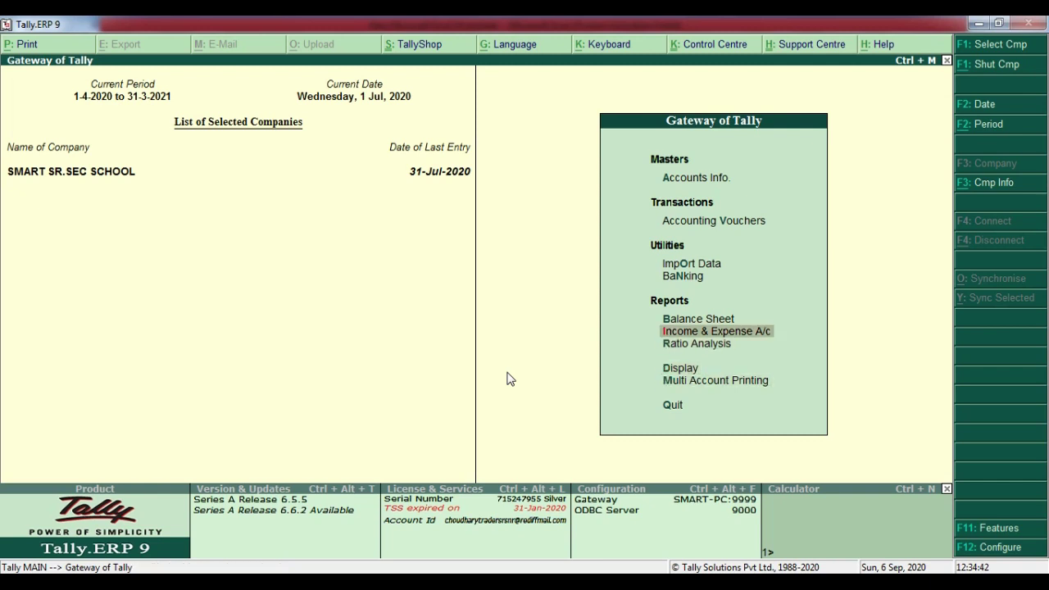
key("Return")
key("alt+F1")
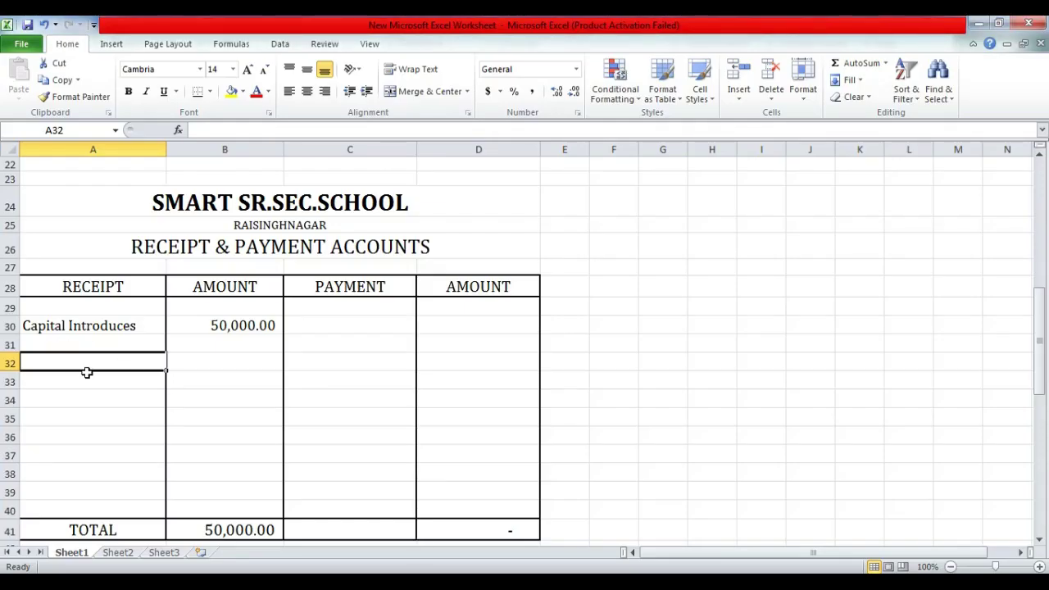
- Add 'Fee Recevied From Students' at 22,700.00 under receipts, checked against Tally's Income & Expenditure
type("I")
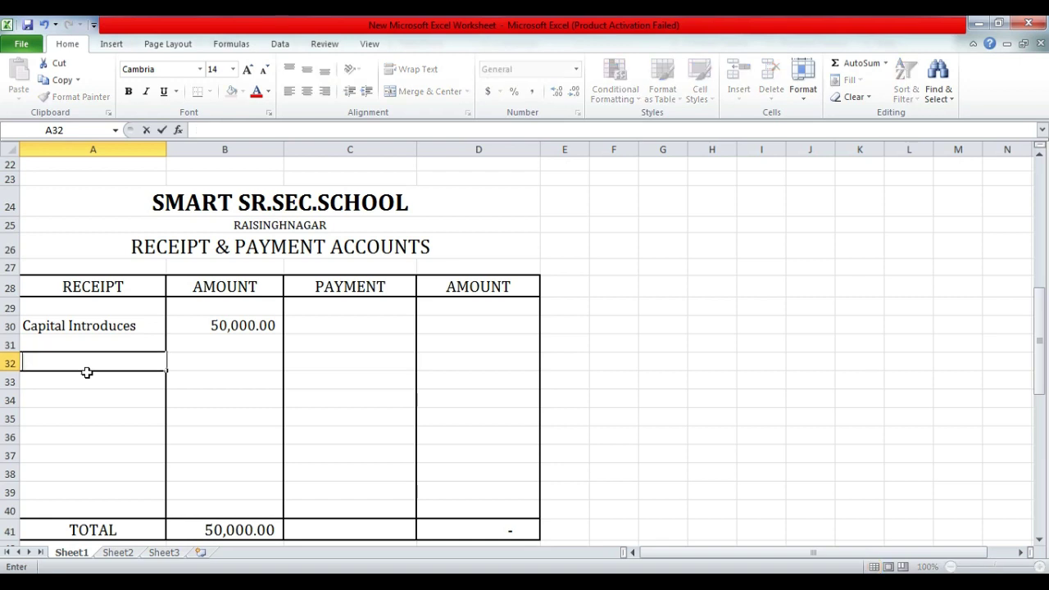
type("Recevied From")
key("Return")
type("Students")
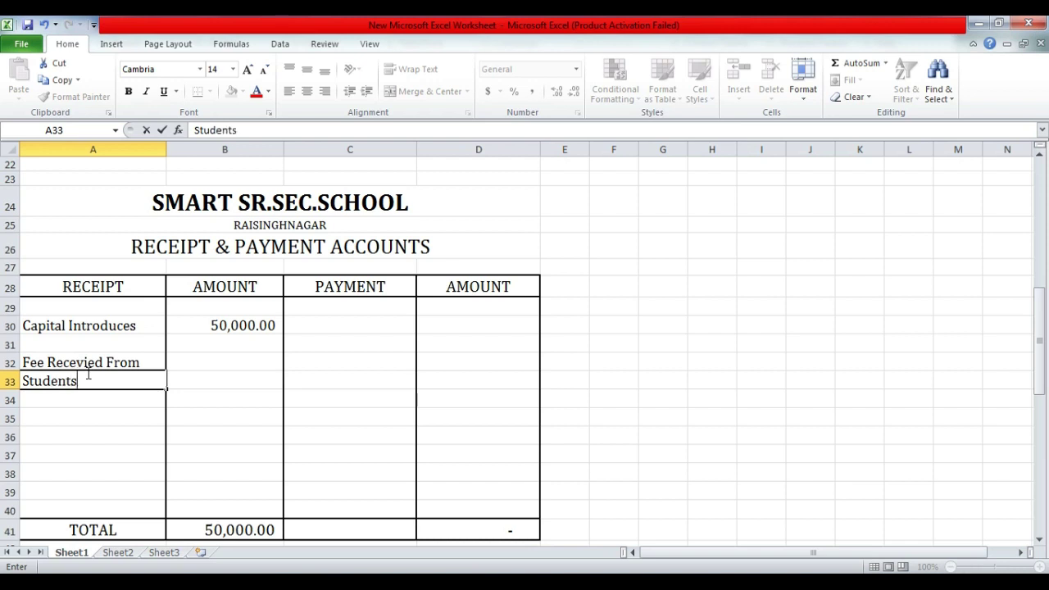
key("Return")
left_click(90, 379)
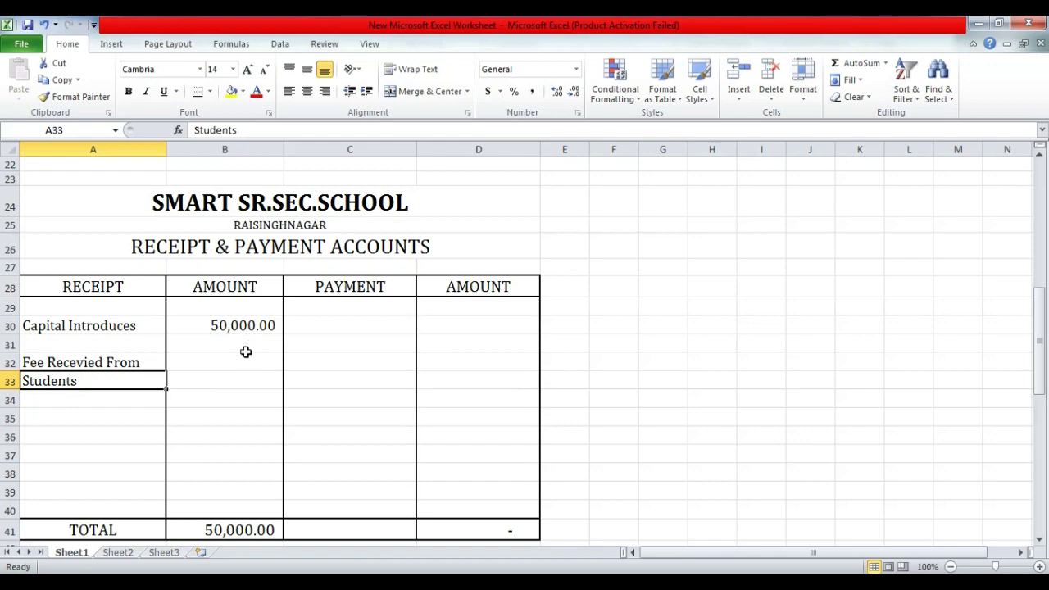
left_click(221, 362)
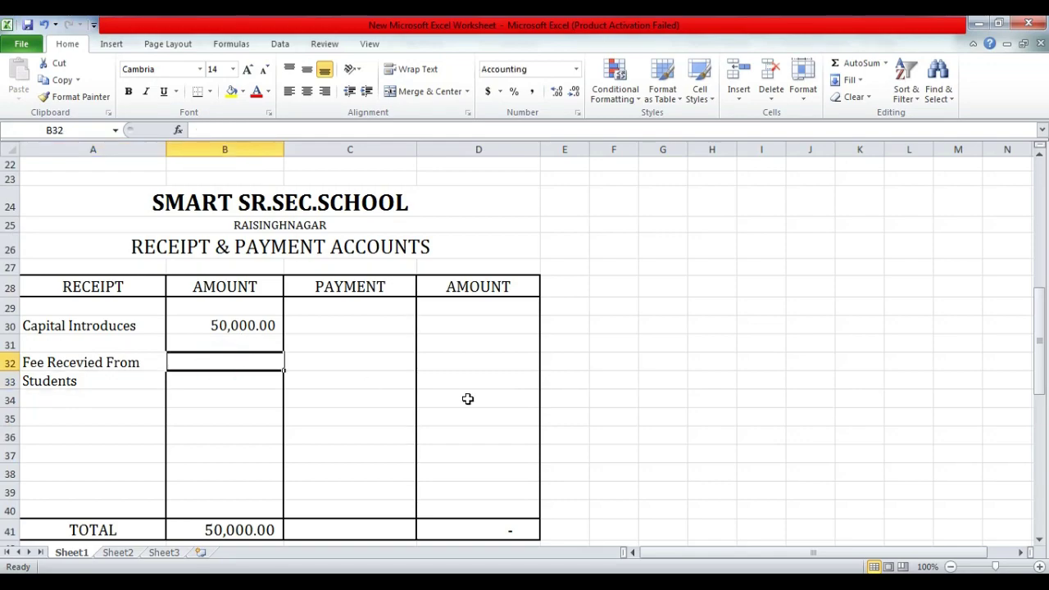
key("alt+Tab")
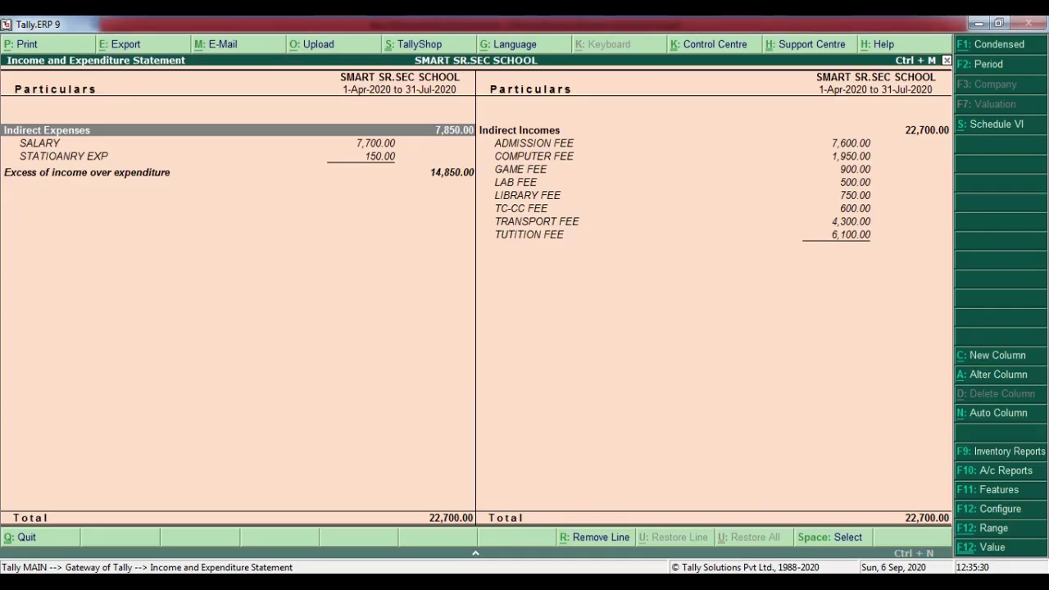
left_click(927, 153)
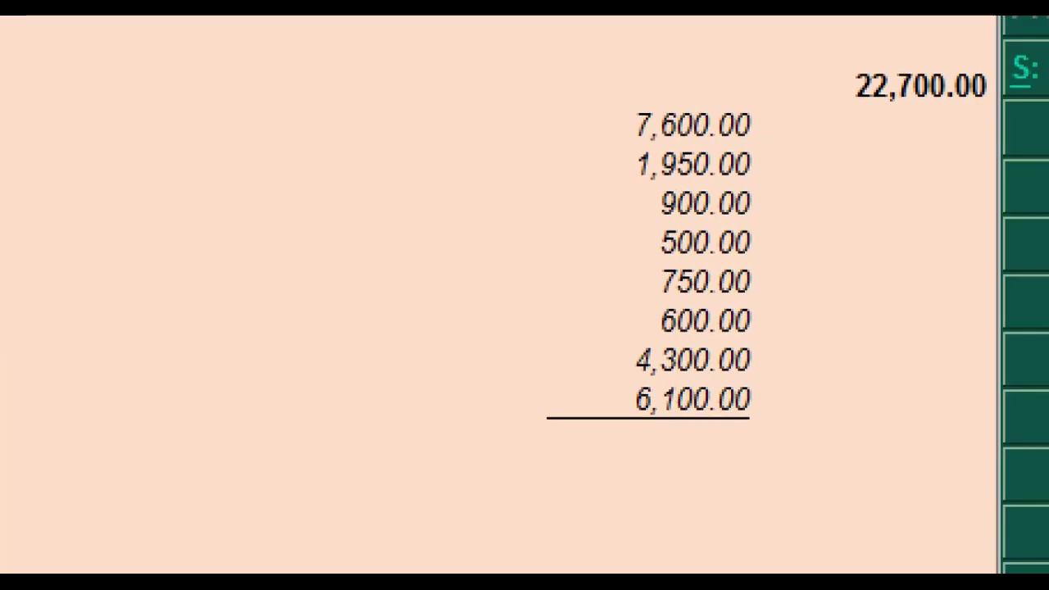
key("alt+Tab")
type("2,7")
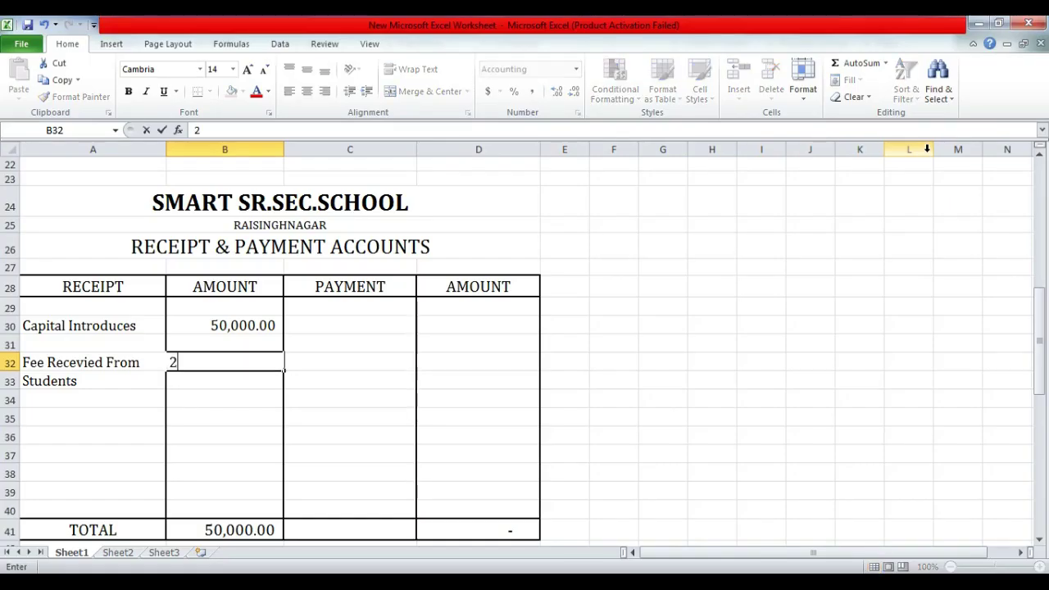
type("00")
key("Return")
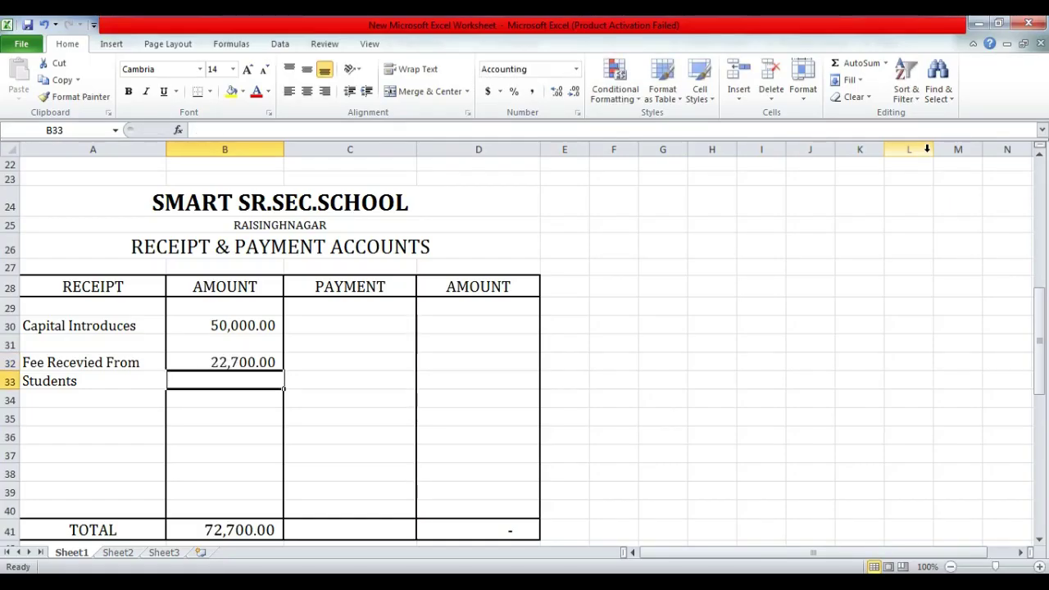
key("alt+Tab")
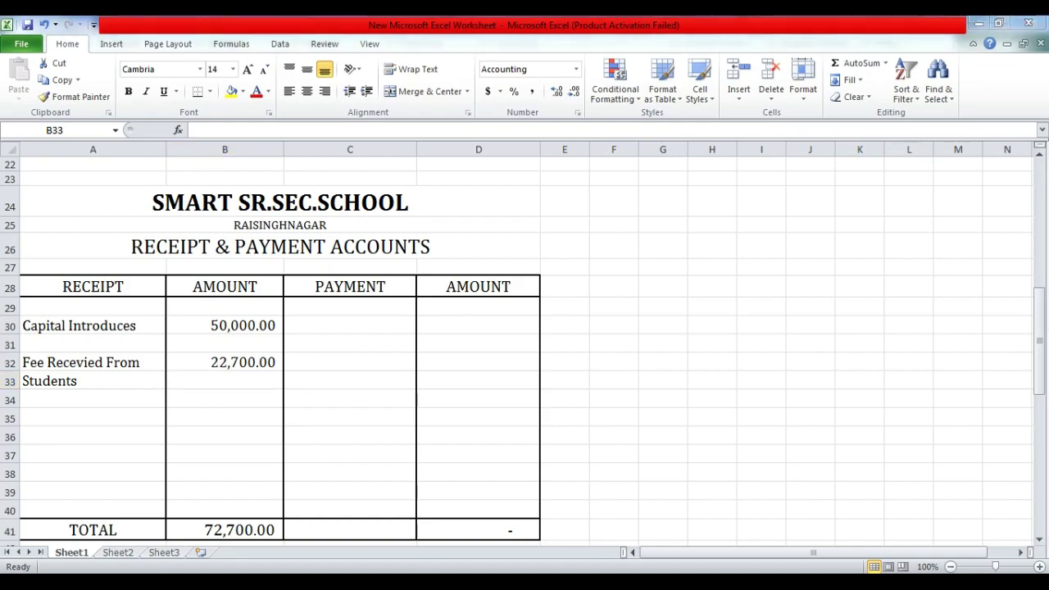
- Go to Display > Account Books > Cash and open the STATIOANRY EXP payment voucher
key("Down")
key("Down")
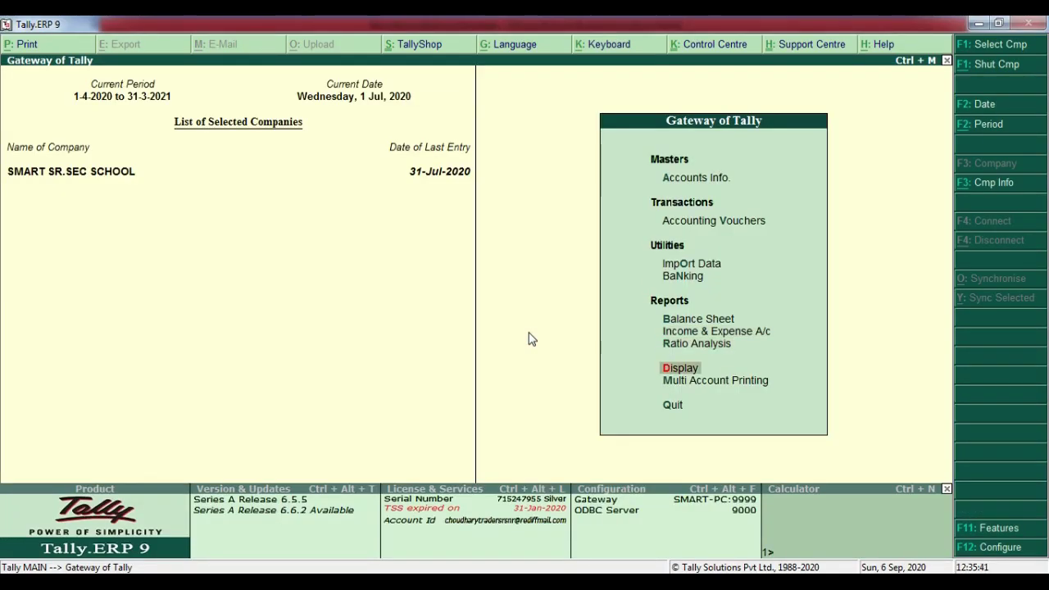
key("Return")
key("Down")
key("Down")
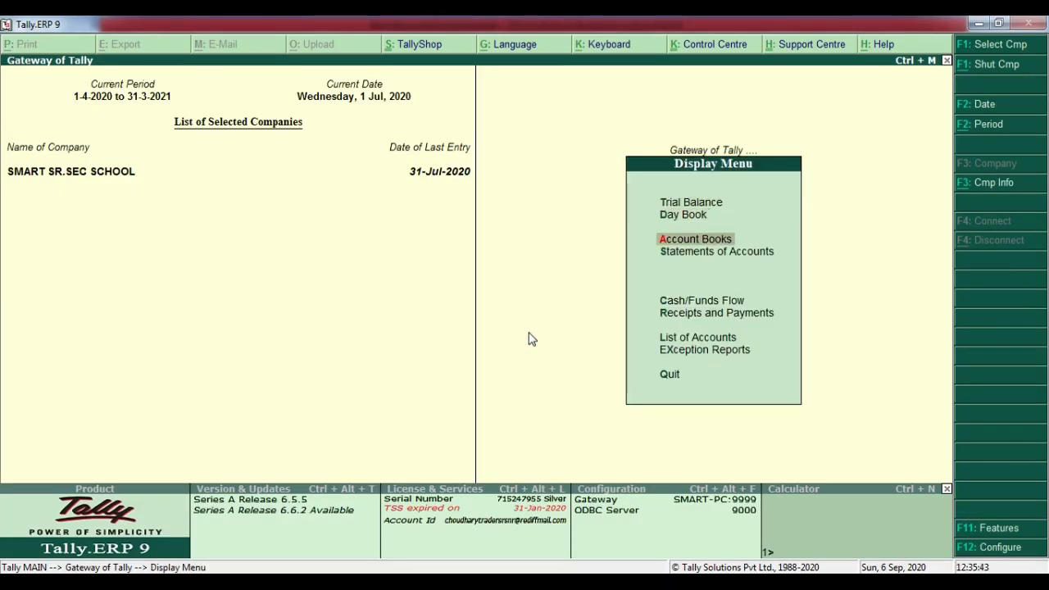
key("Return")
key("Return")
key("Return")
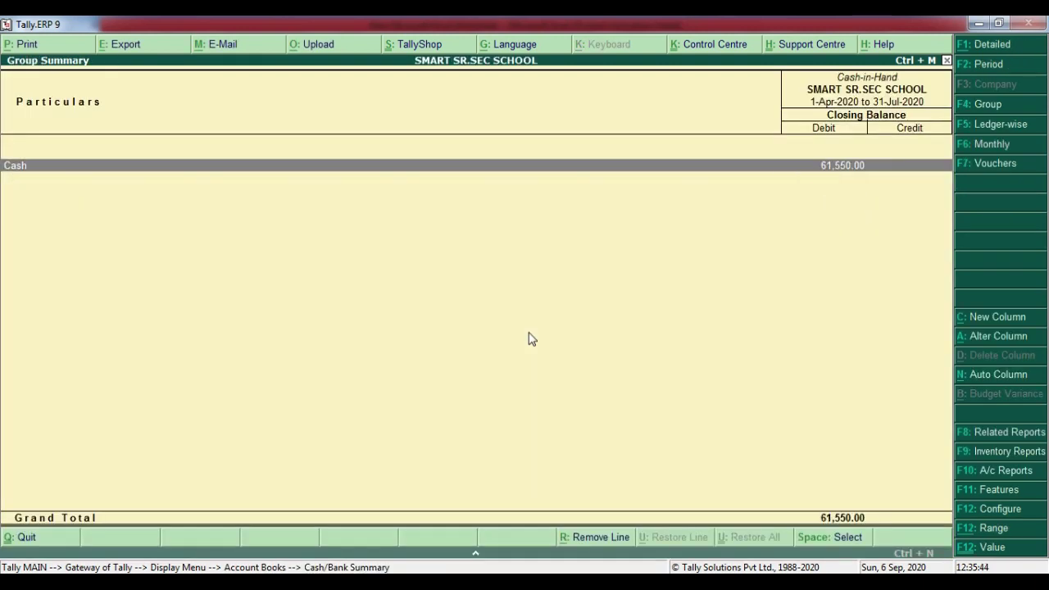
key("Return")
key("Return")
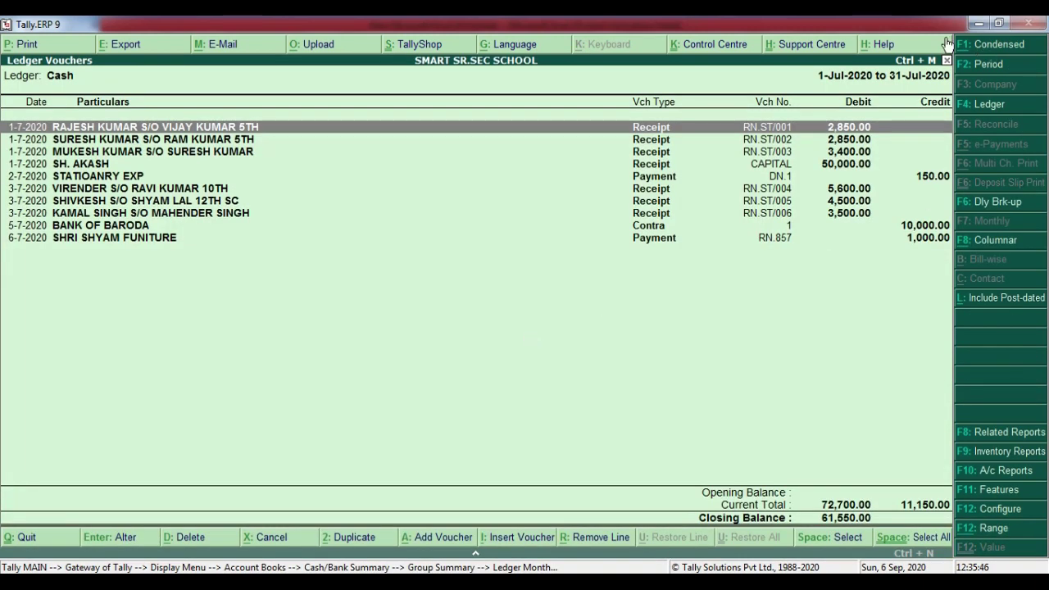
left_click(924, 178)
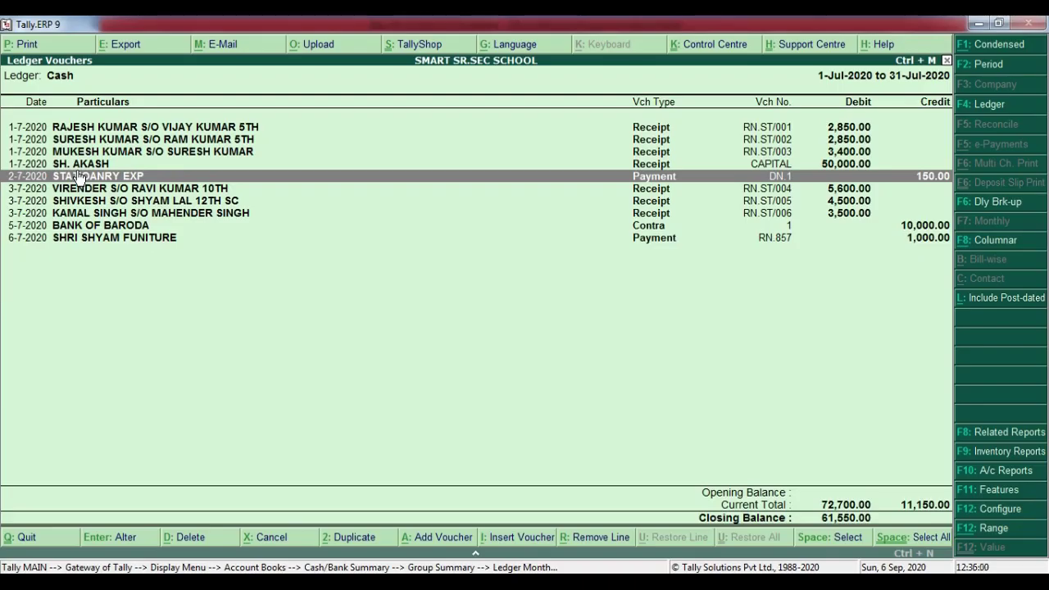
double_click(80, 177)
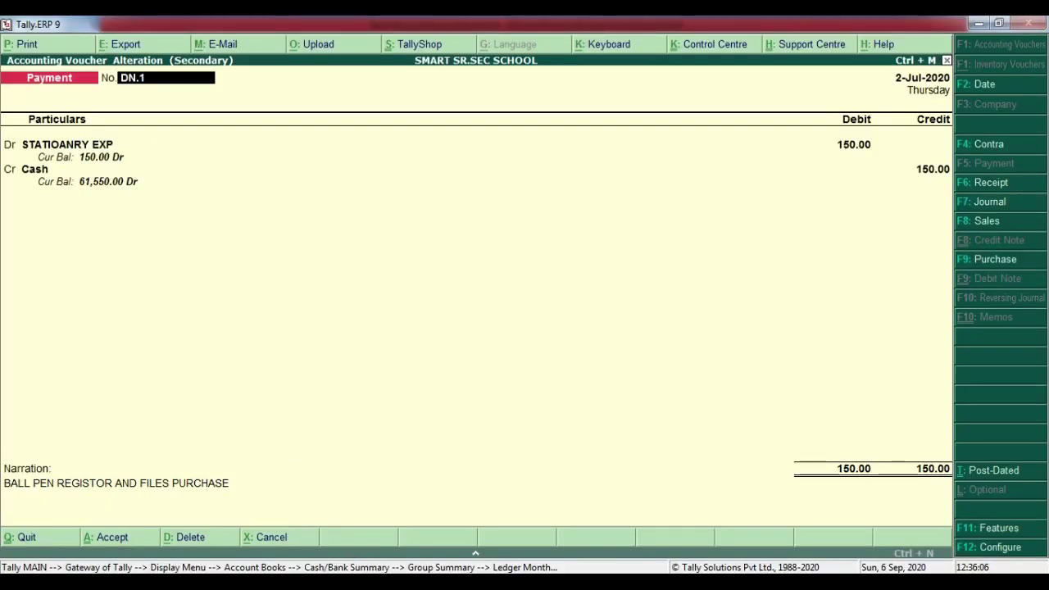
- In Excel, start the first payment entry in C30 with 'Statioanry Ex'
key("Up")
key("Up")
key("Right")
key("Up")
type("S")
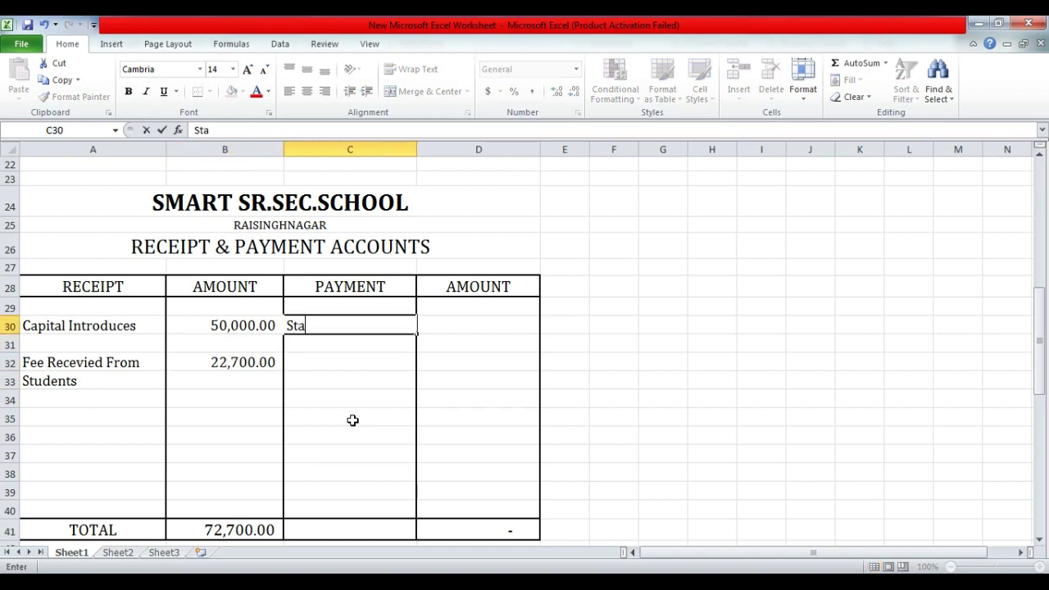
type("tatioanry Exp")
- Enter Statioanry Exp with an amount of 150.00 in row 30
key("Return")
key("Up")
key("Right")
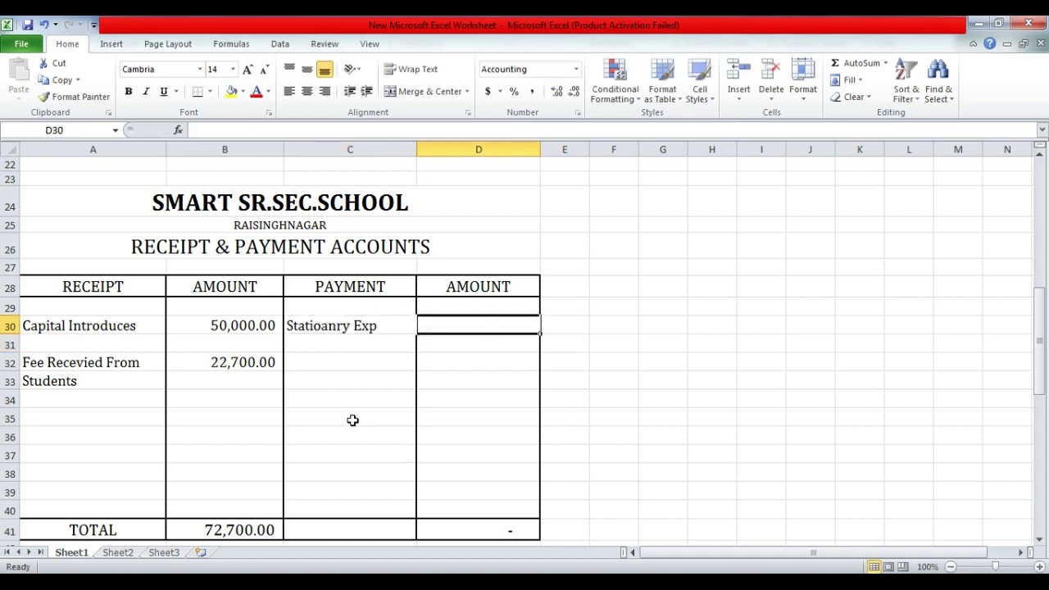
type("150")
key("Return")
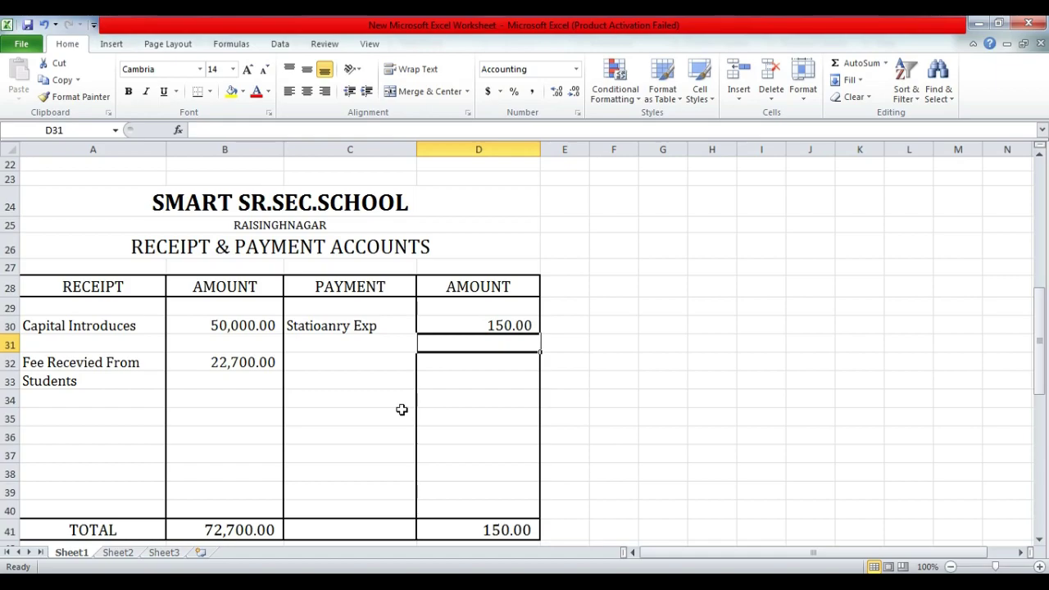
- Check the BANK OF BARODA contra voucher in Tally's cash ledger vouchers
key("Escape")
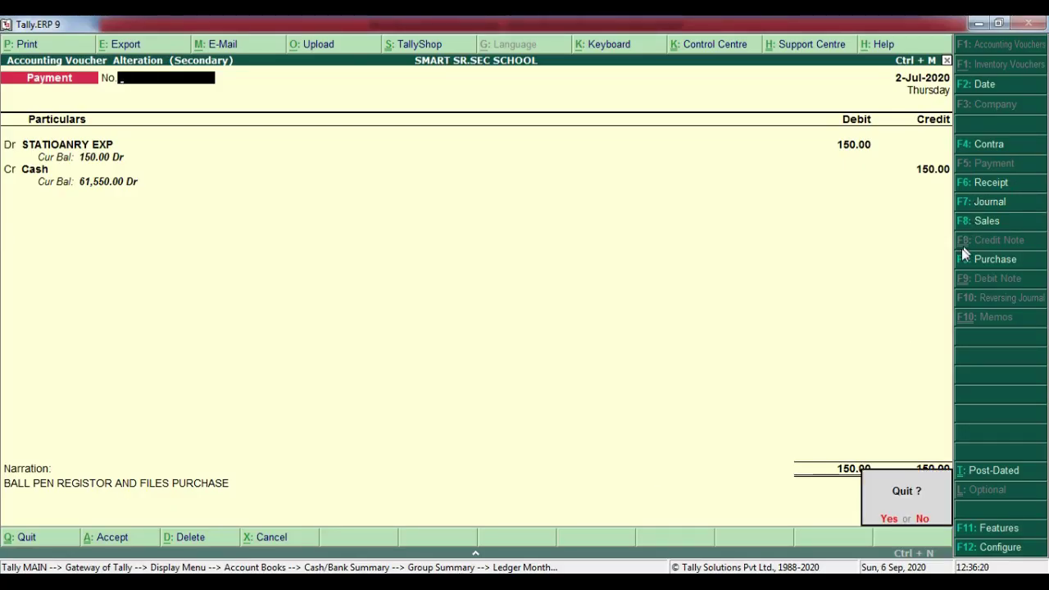
key("Return")
left_click(923, 228)
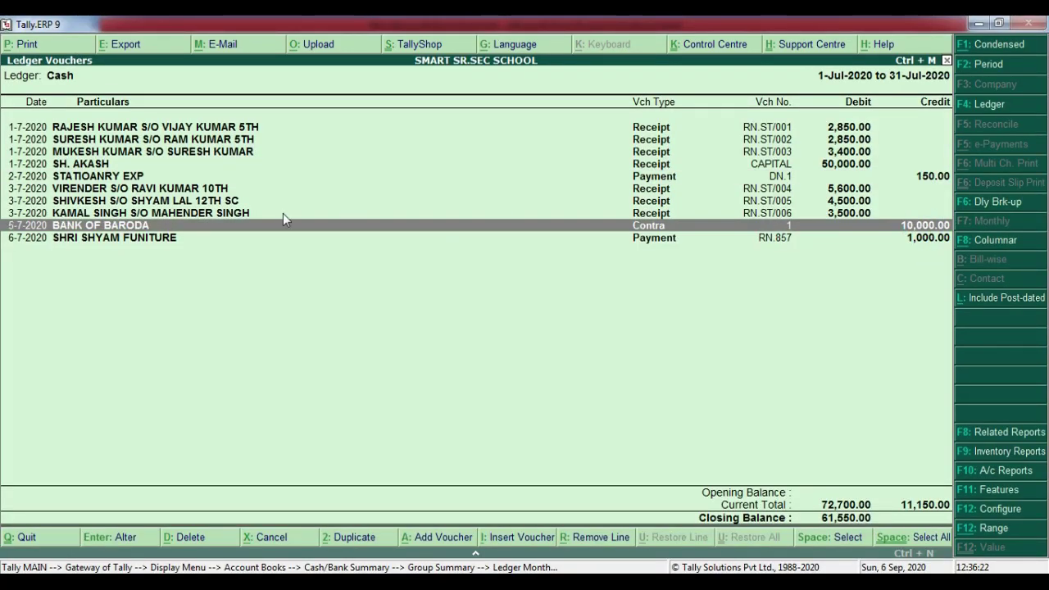
key("Return")
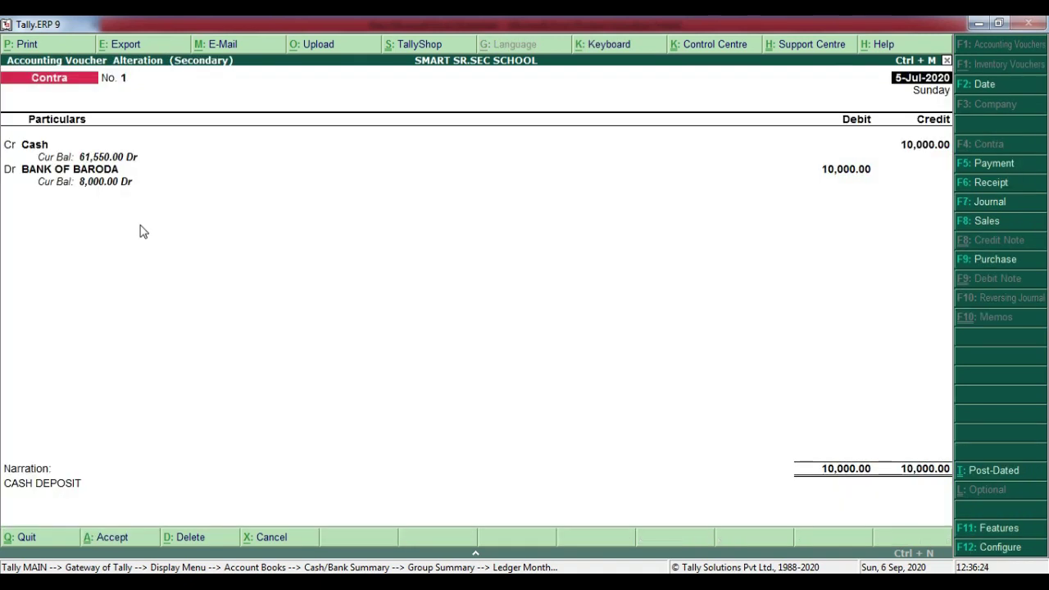
key("BackSpace")
key("Escape")
key("Return")
key("alt+Tab")
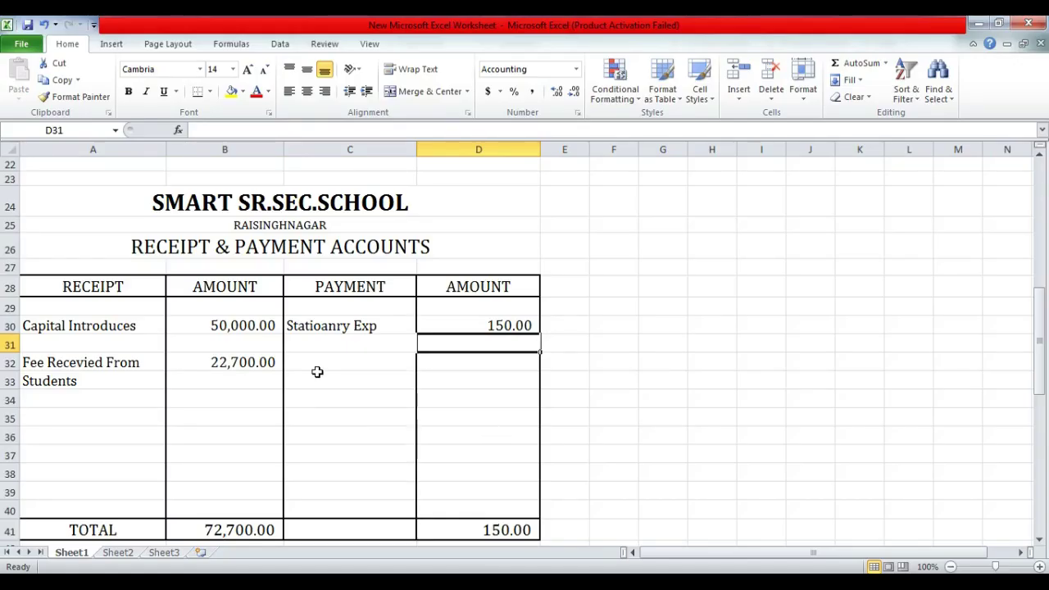
- Add Bank of Baroda at 10,000.00 in C32:D32, bringing payments to 10,150.00
left_click(317, 370)
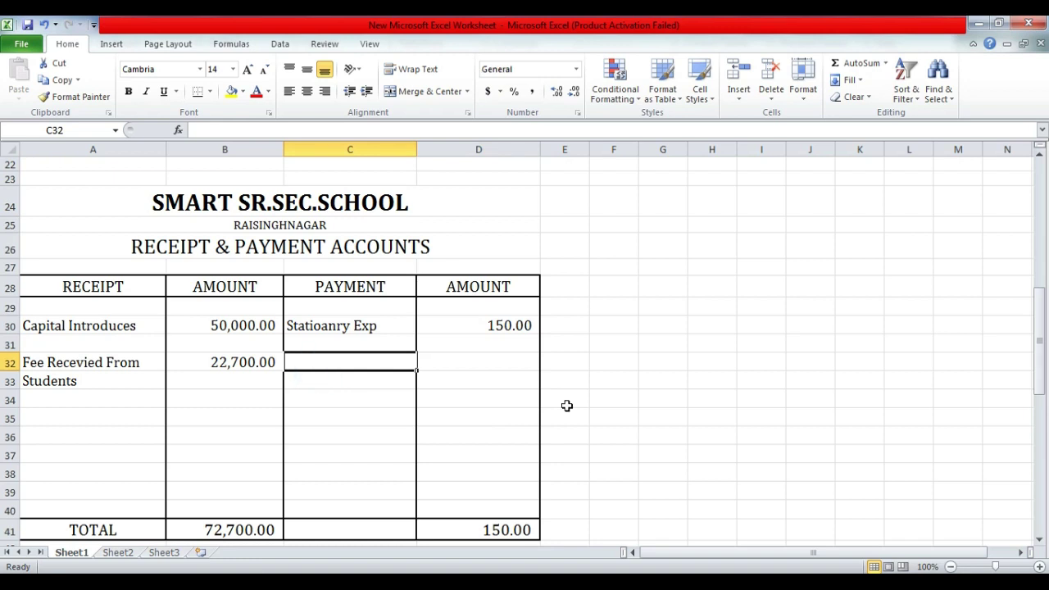
type("Bank of Baroda")
key("Tab")
type("10,000")
key("Return")
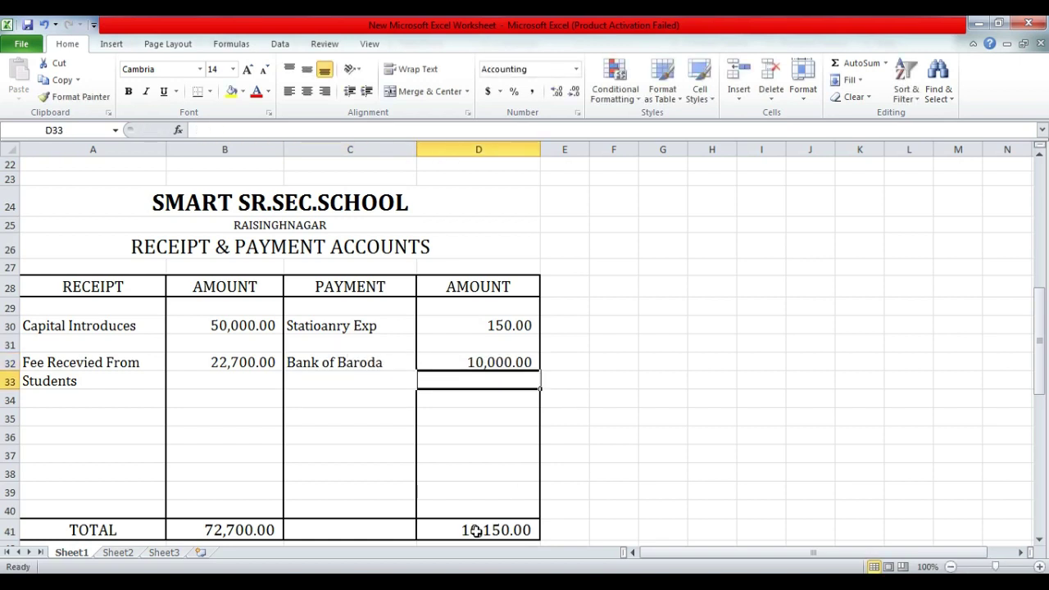
key("alt+Tab")
key("Down")
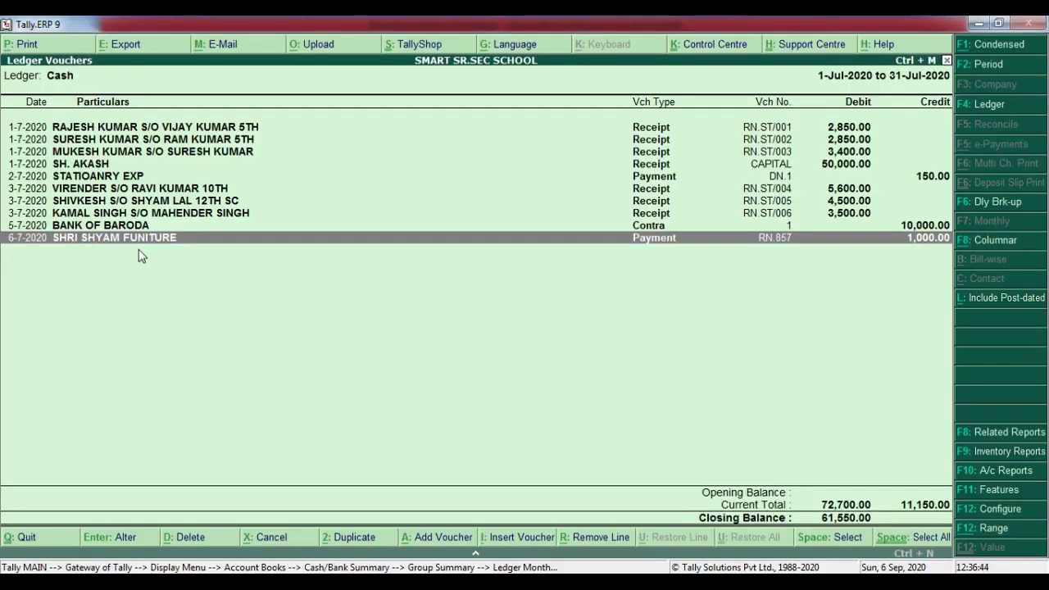
- Review the SHRI SHYAM FUNITURE 1,000.00 payment voucher, then go to Excel cell C33
key("Return")
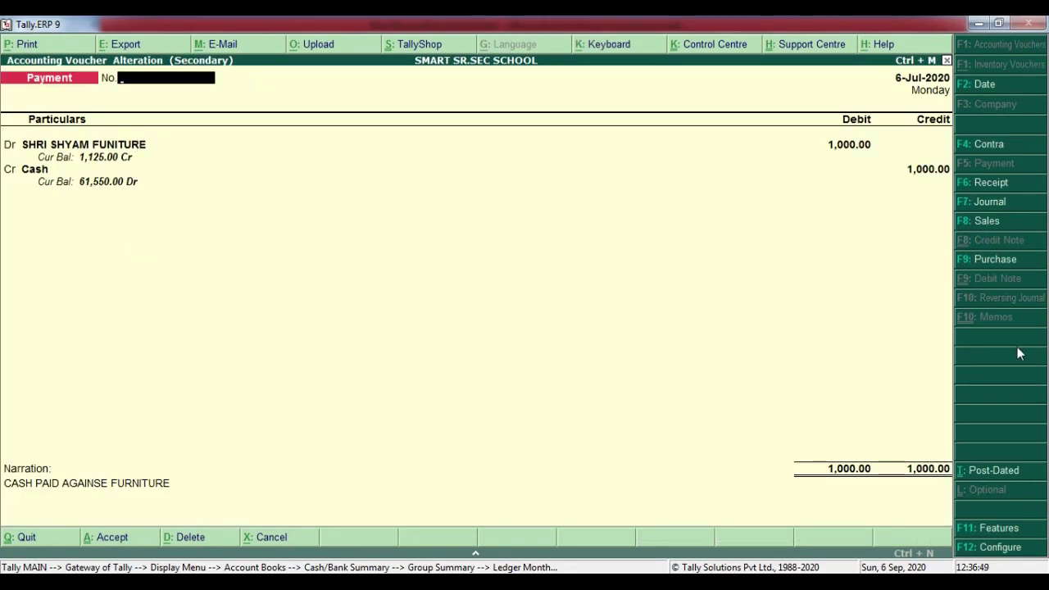
key("Escape")
key("alt+Tab")
key("Left")
- Add the Shri Syam Furniture payment of 1,000.00 in row 33
type("Sh")
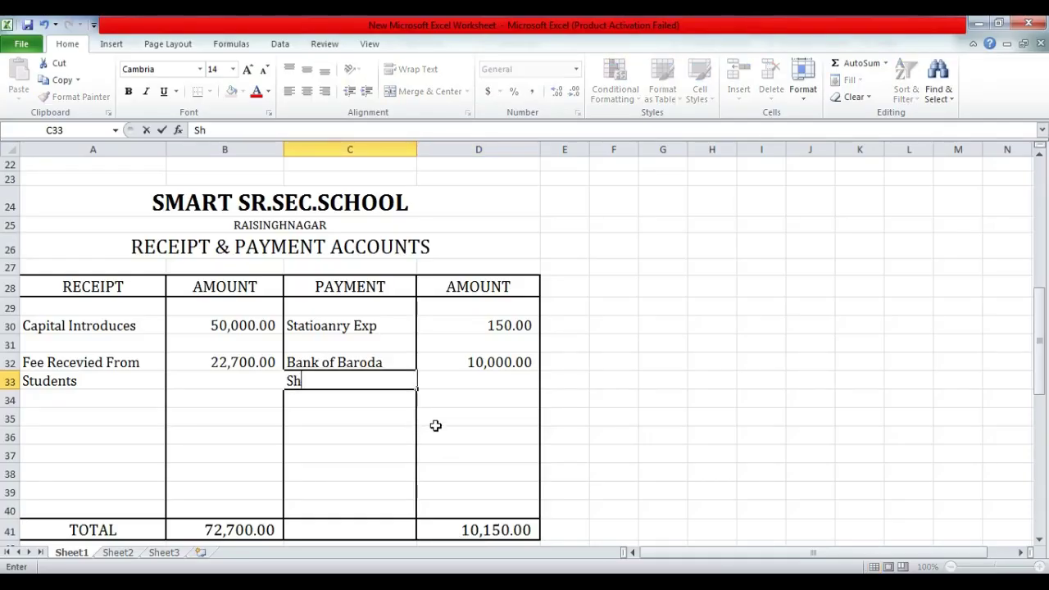
type("ri Syam ")
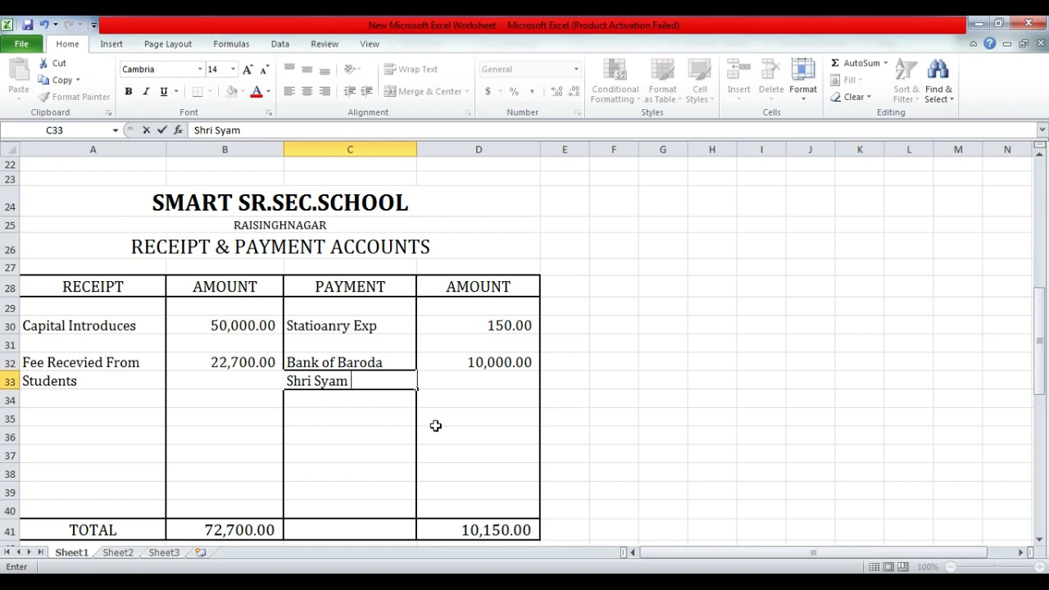
type("Furnitur")
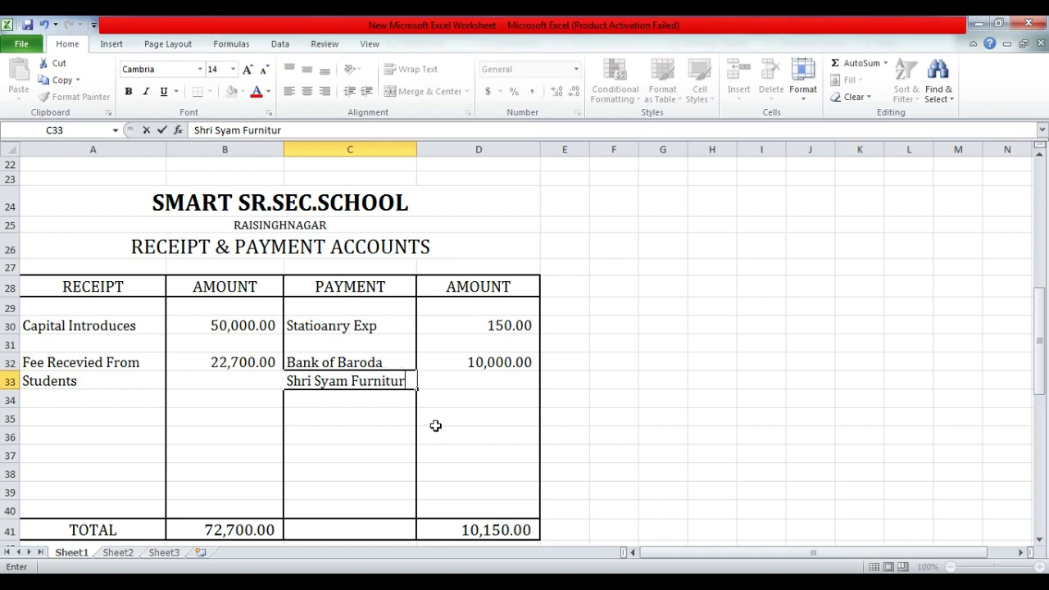
type("e")
key("ctrl+Return")
key("Tab")
type("10")
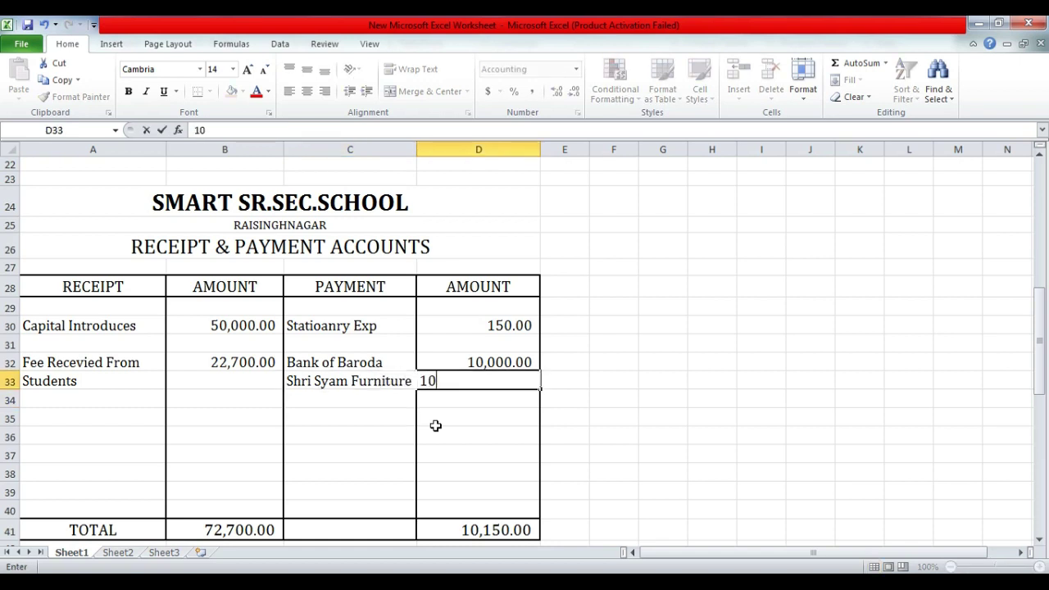
key("Return")
- Enter Cash in Hand in C35 with Tally's closing cash balance of 61,550.00
left_click(352, 421)
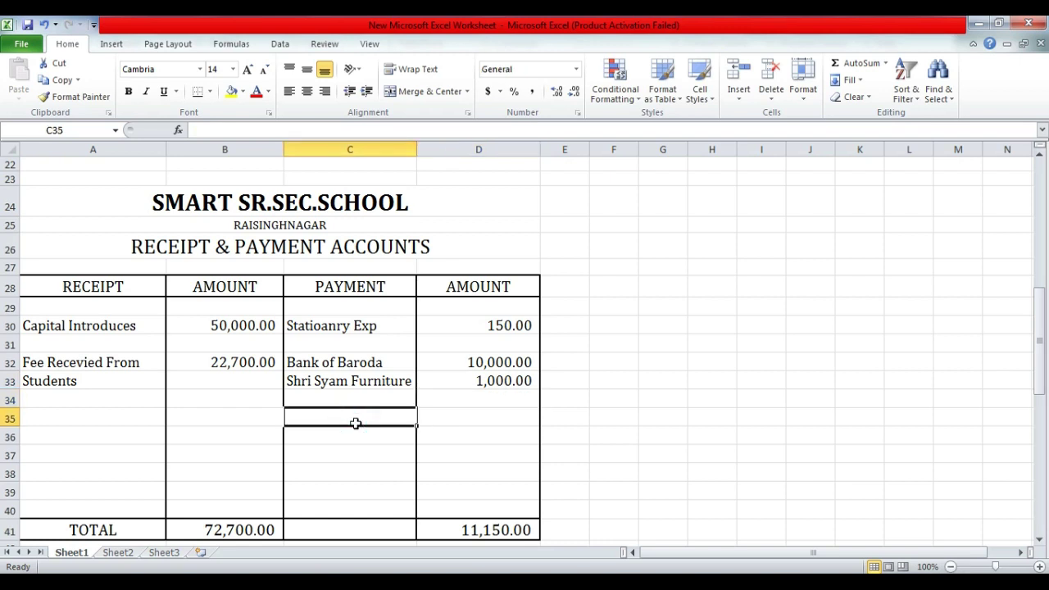
type("CA")
type("ash ")
type("Hand")
key("Return")
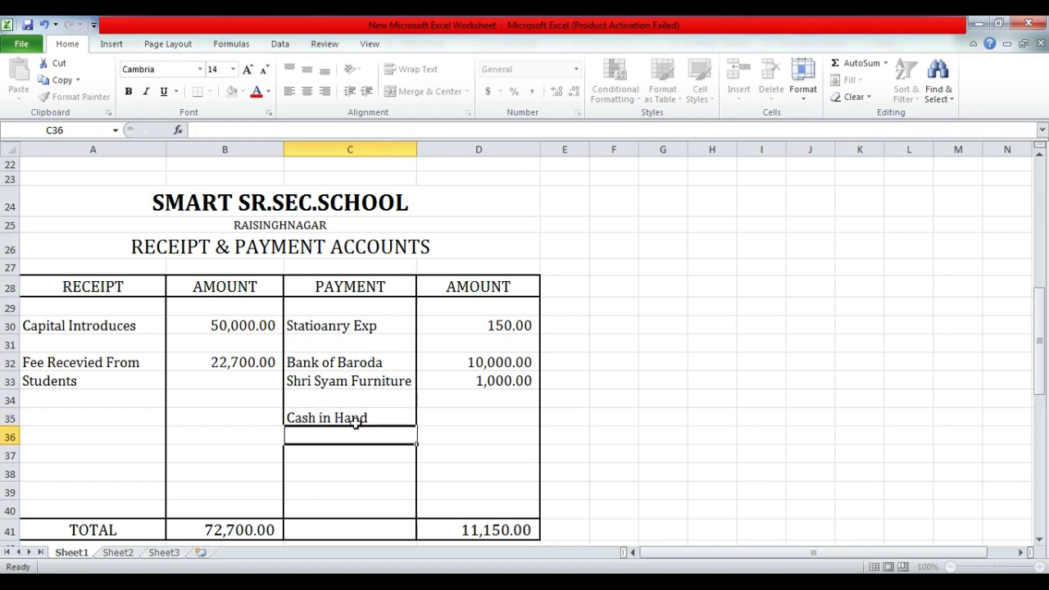
key("Up")
key("Right")
key("alt+Tab")
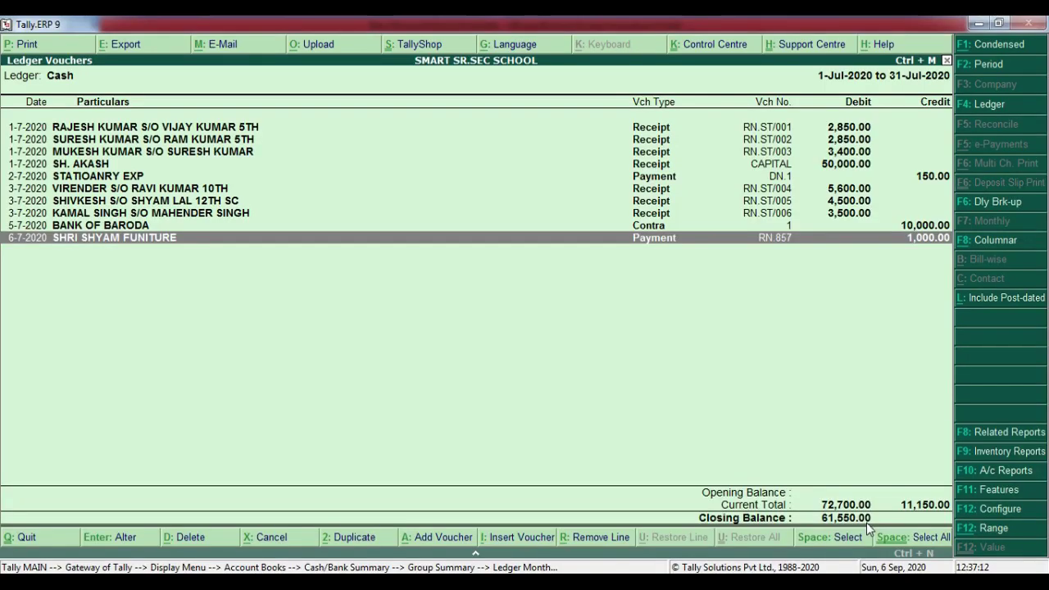
key("alt+Tab")
type("61,55")
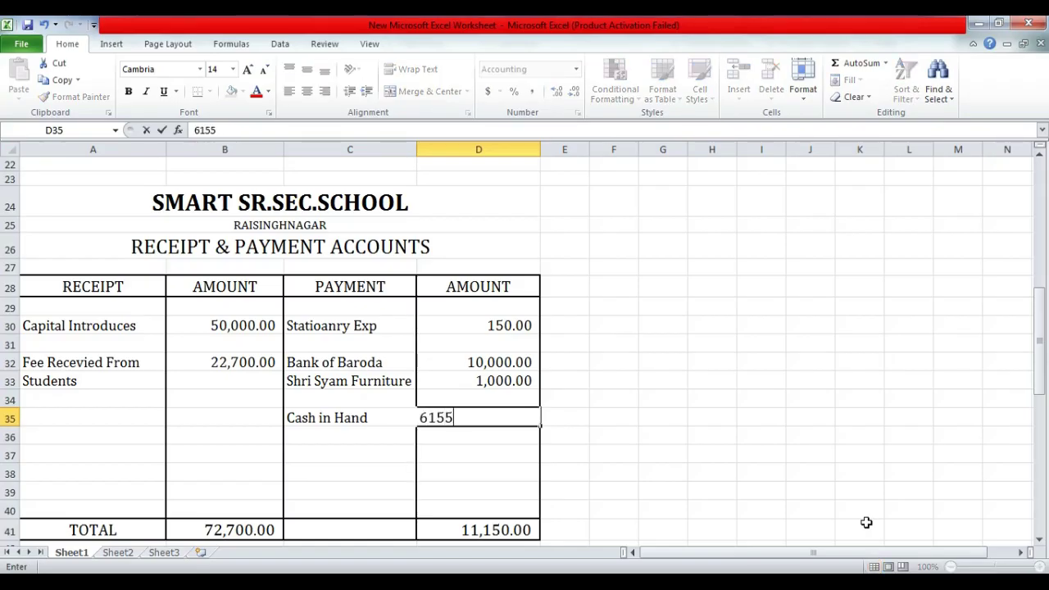
type("0")
key("Return")
scroll(822, 505, "down", 1)
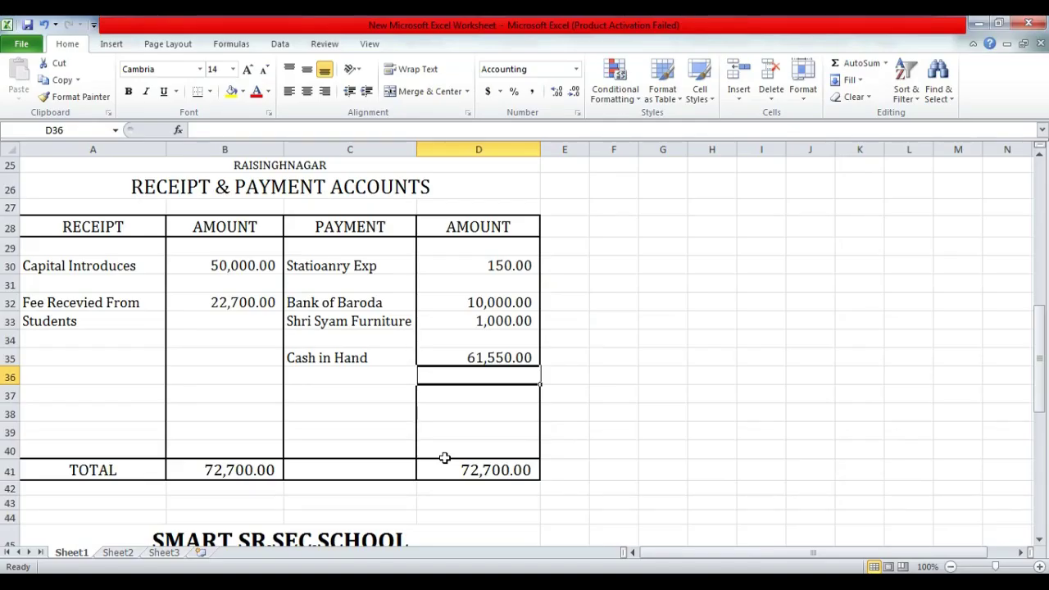
- Scroll to the empty Income and Expenditure Account table and select its income and expenditure rows
scroll(444, 458, "down", 1)
scroll(444, 458, "down", 3)
scroll(443, 458, "down", 1)
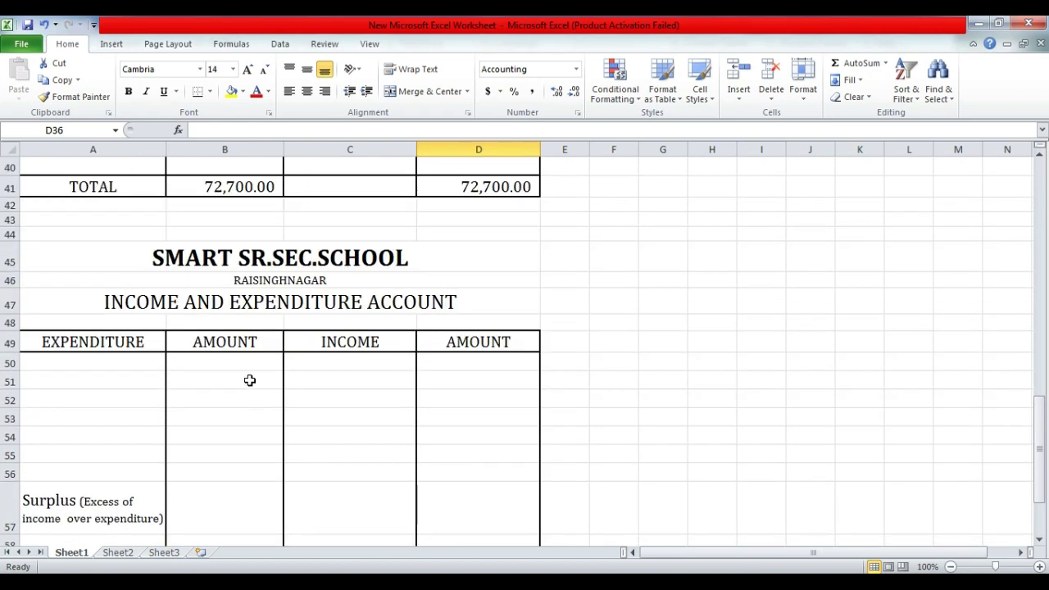
left_click(163, 304)
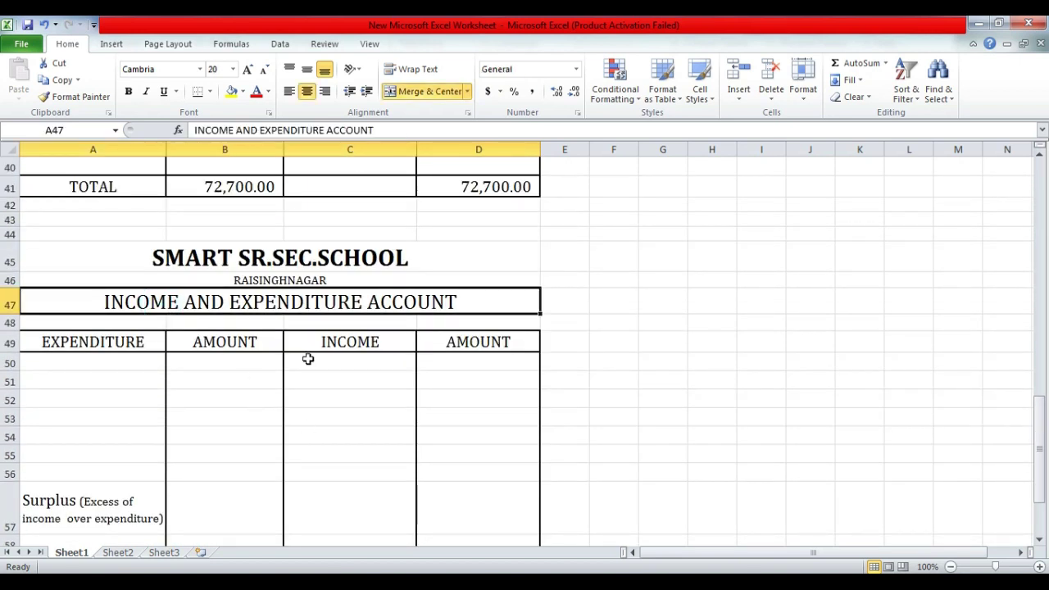
left_click_drag(347, 365, 336, 502)
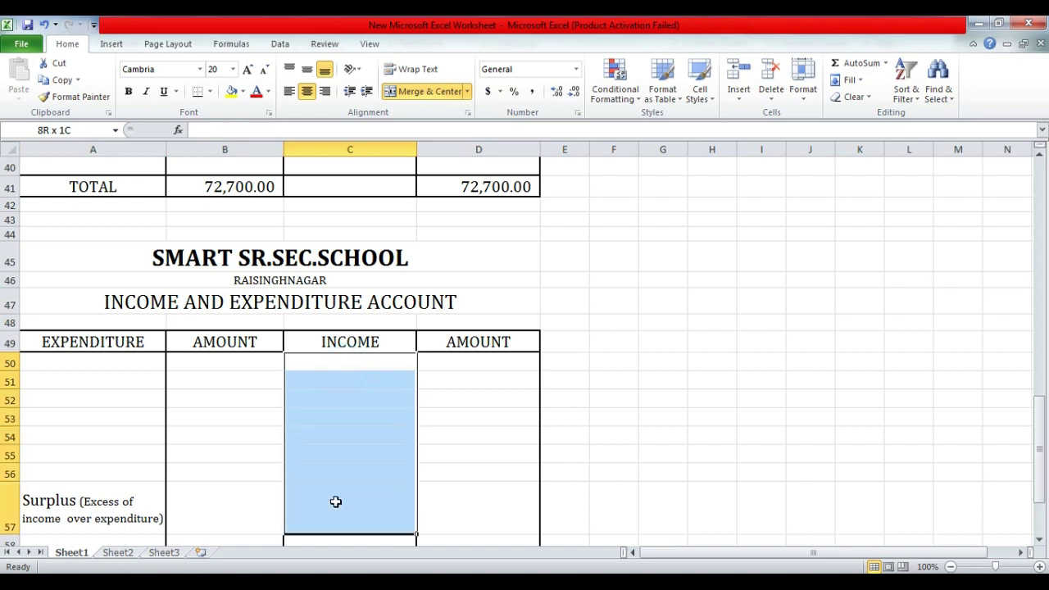
left_click_drag(103, 366, 107, 438)
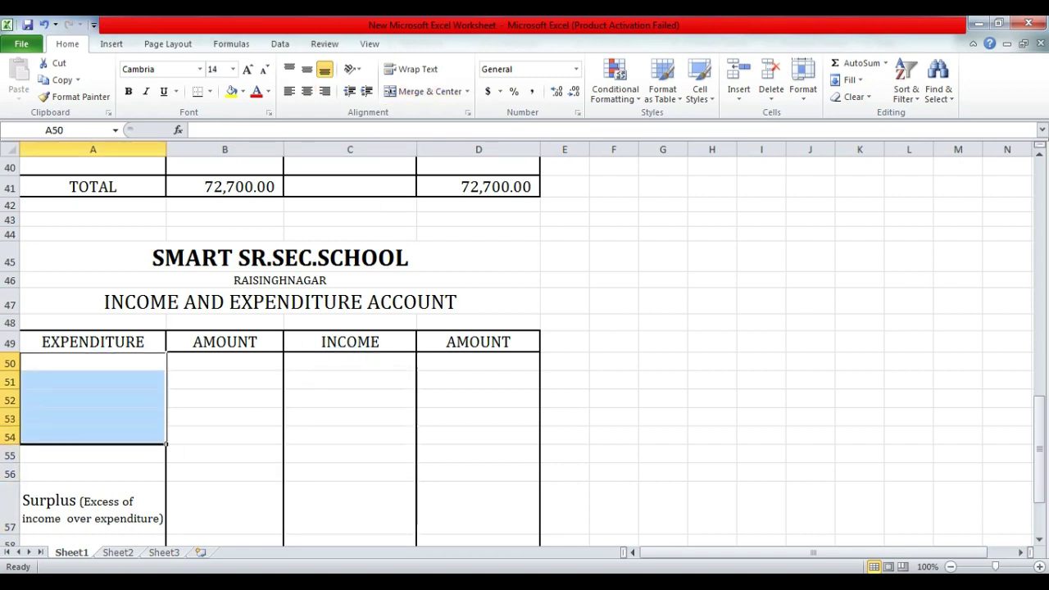
- Back out of Tally's cash ledger report toward the main menu
key("alt+Tab")
key("Escape")
key("Escape")
key("Escape")
key("Escape")
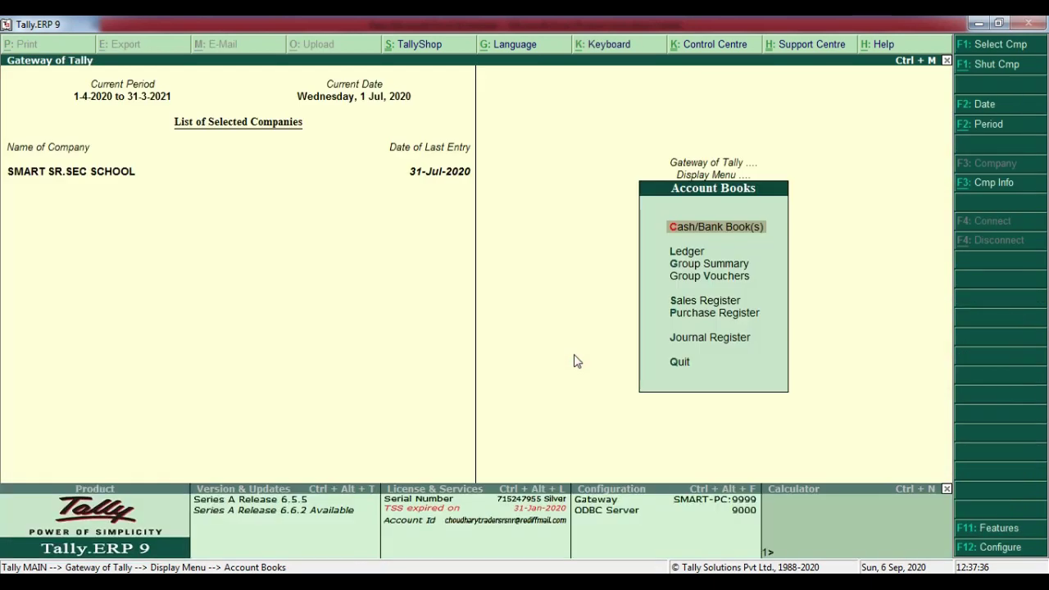
key("Escape")
key("Escape")
- View Tally's detailed Income & Expense A/c down to the ADMISSION FEE ledger, then select Excel cell C51
key("Up")
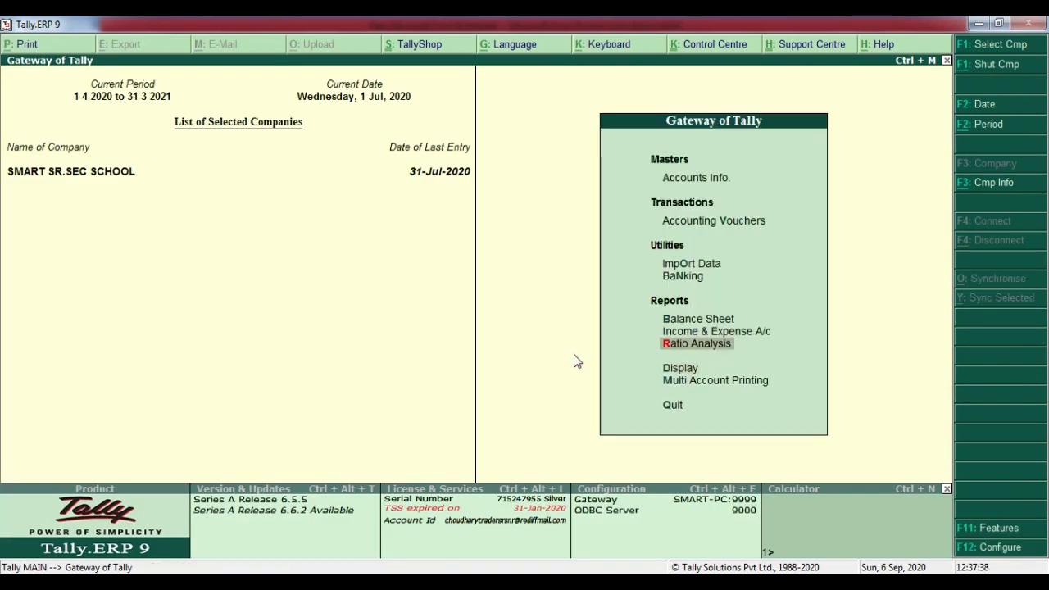
key("Up")
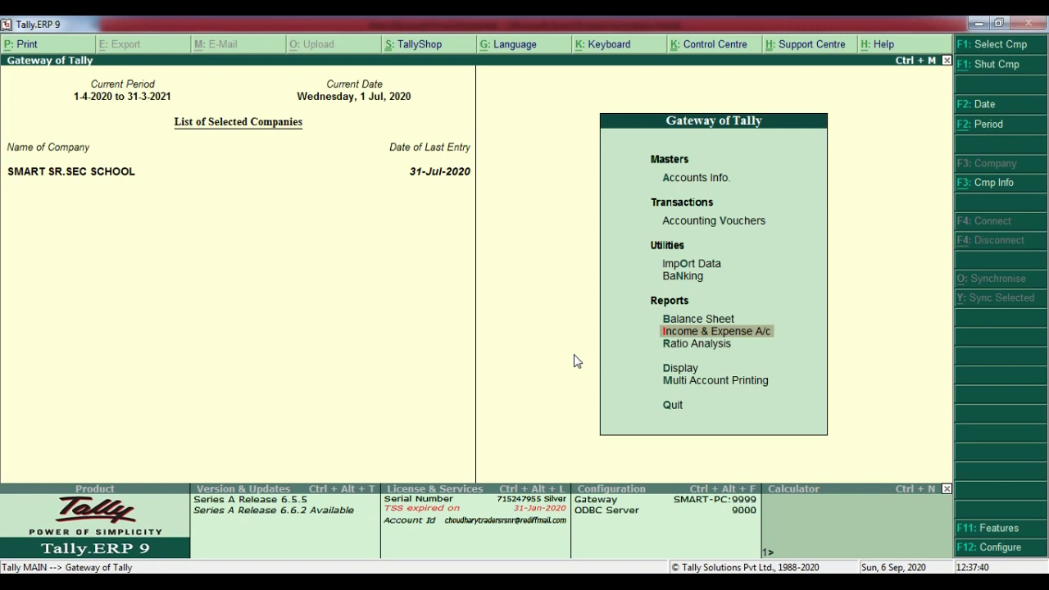
key("Return")
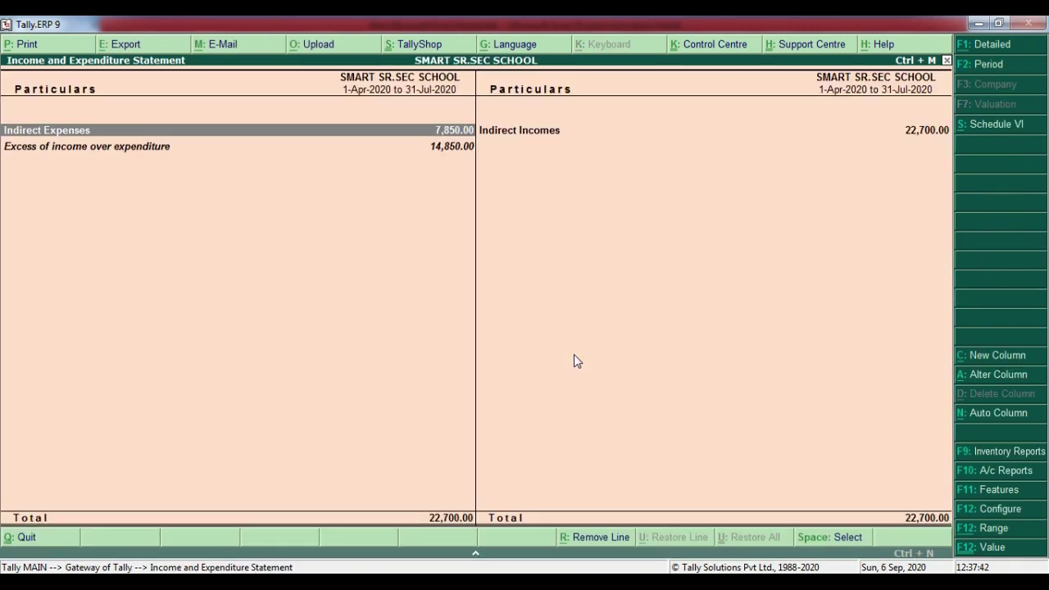
key("alt+F1")
key("Right")
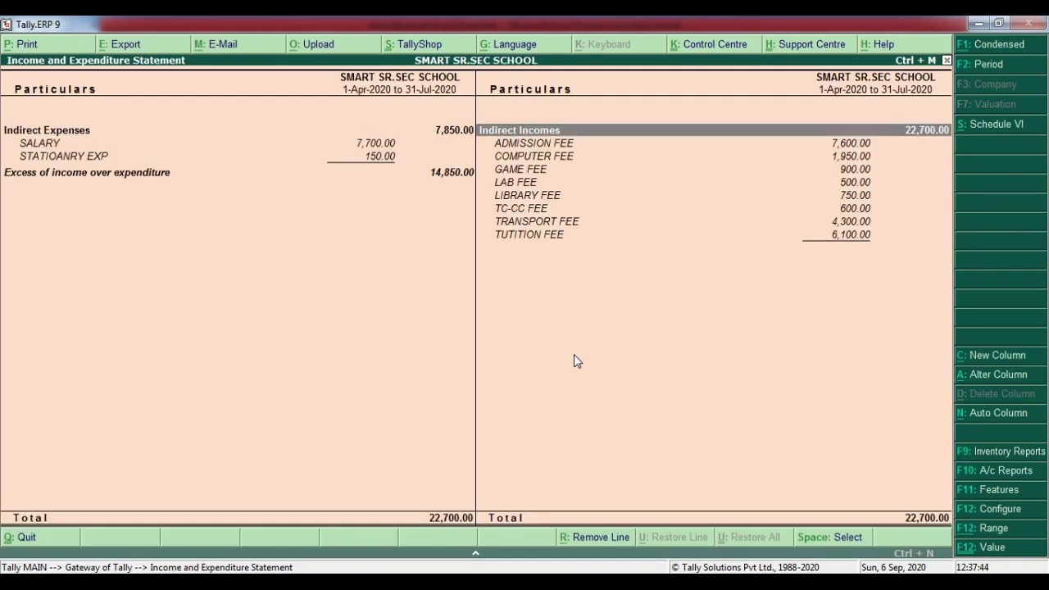
key("Down")
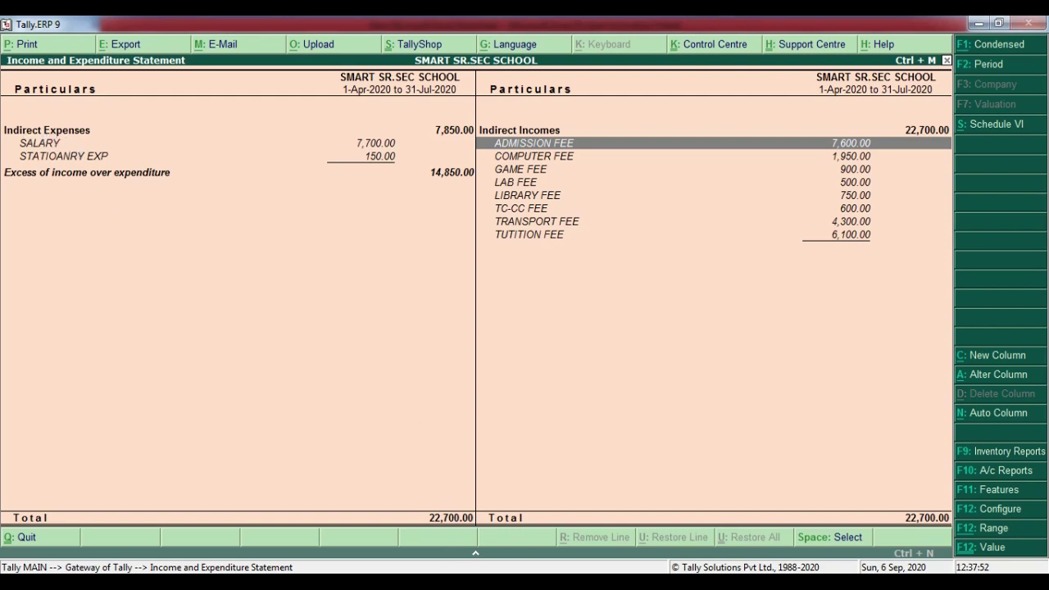
key("alt+Tab")
left_click(342, 380)
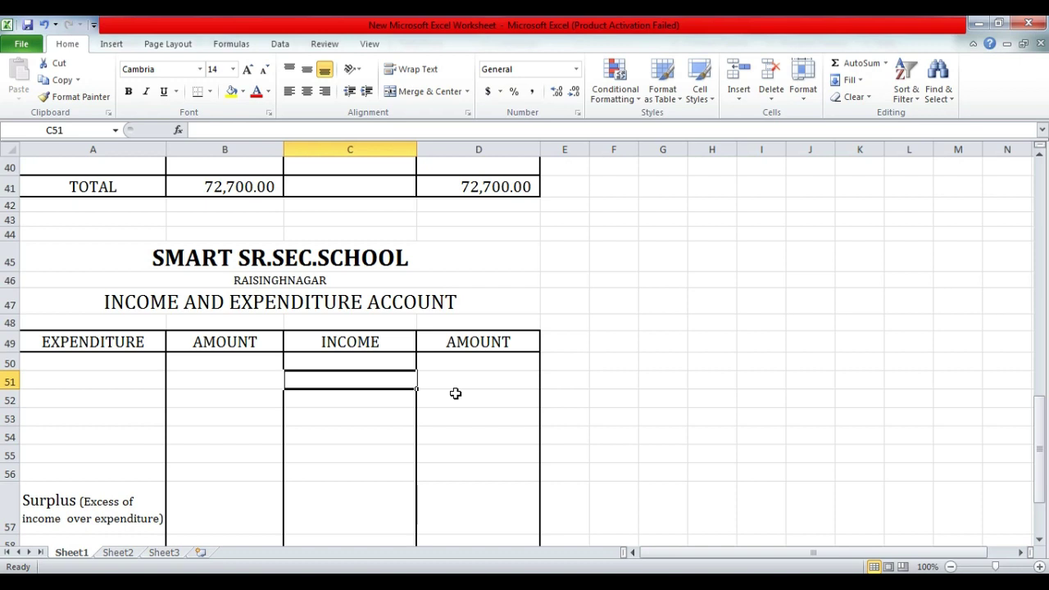
- Enter Fee Recevied from Students with 22,700.00 as income in C51:D52
type("Fee Re")
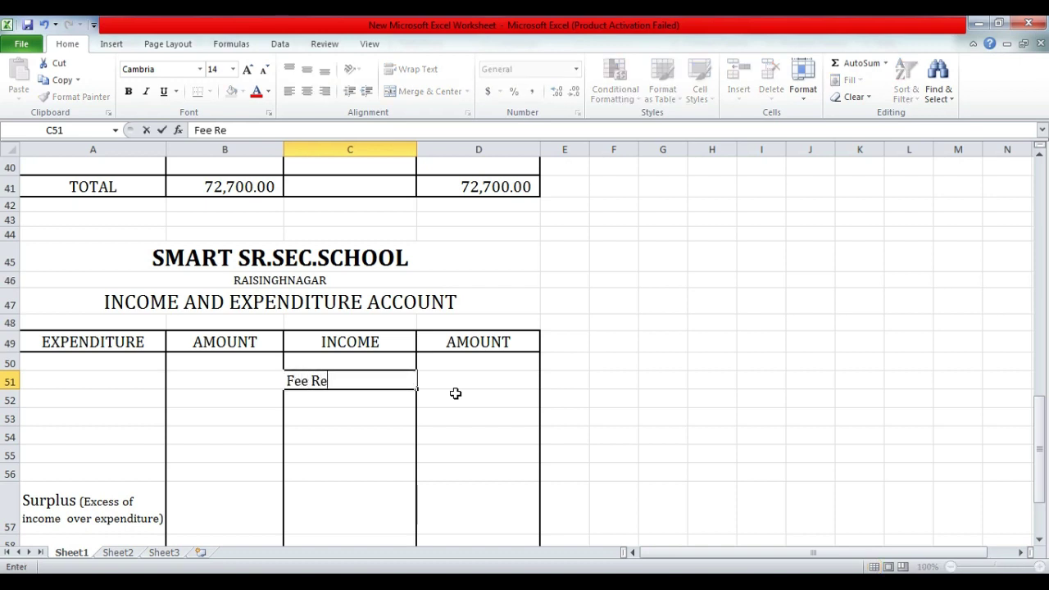
type("cevied from")
key("Return")
type("Students")
left_click(456, 394)
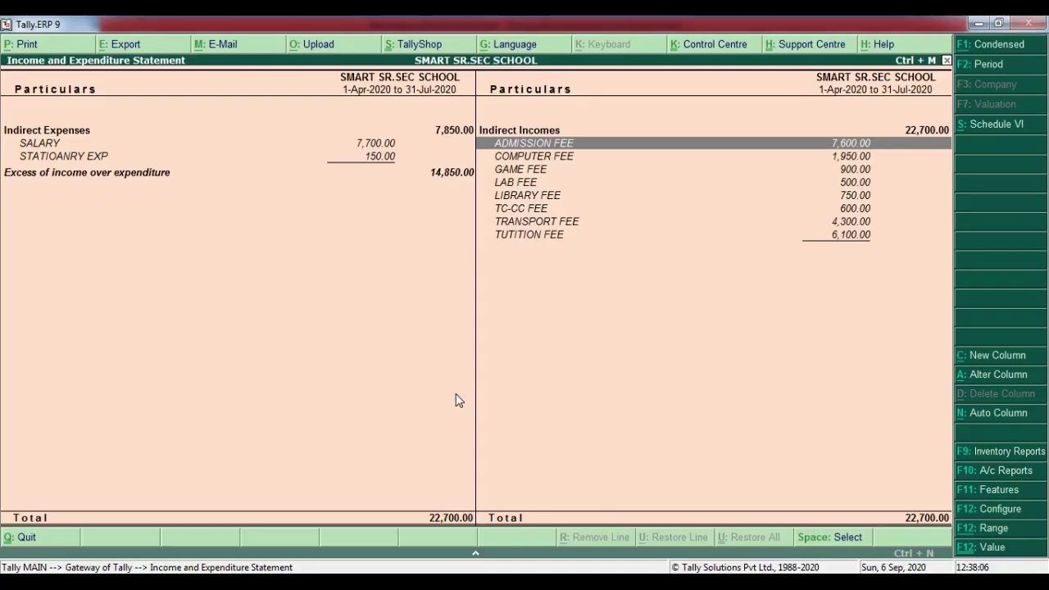
key("alt+Tab")
type("22,70")
key("Return")
- Enter Salary Exp of 7,700.00 as the first expenditure in A51:B51
key("Up")
key("Left")
key("Left")
key("Left")
key("Up")
type("Sa")
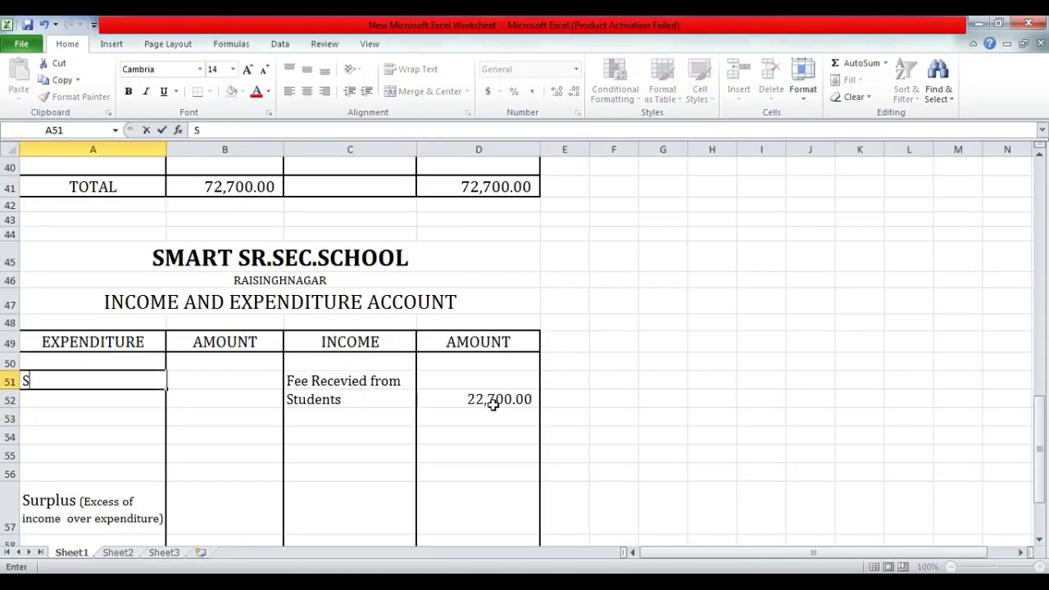
type("lary Exp")
key("Return")
key("Up")
key("Right")
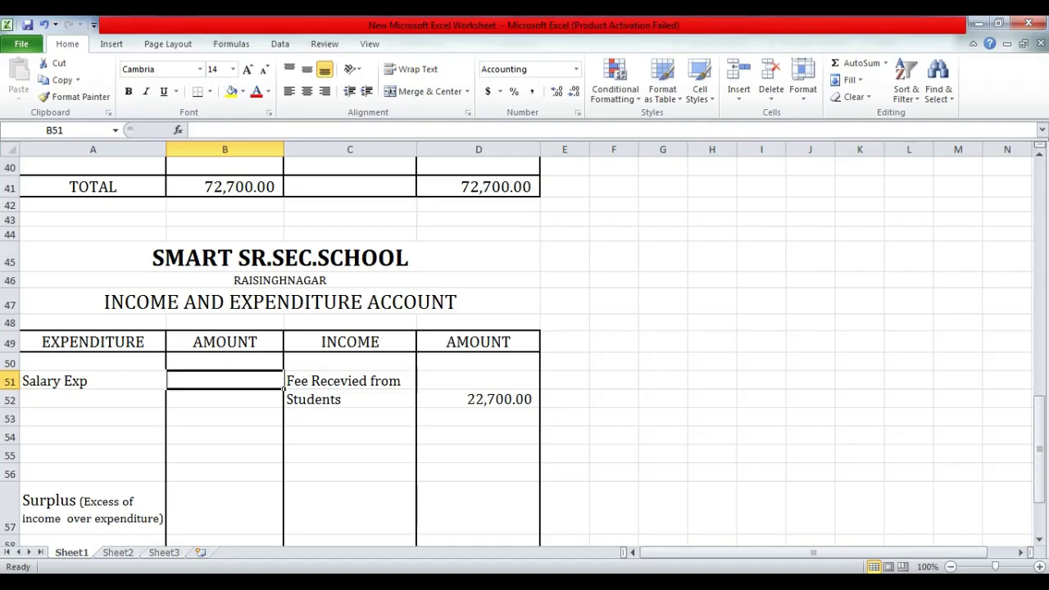
type("77700")
key("BackSpace")
key("BackSpace")
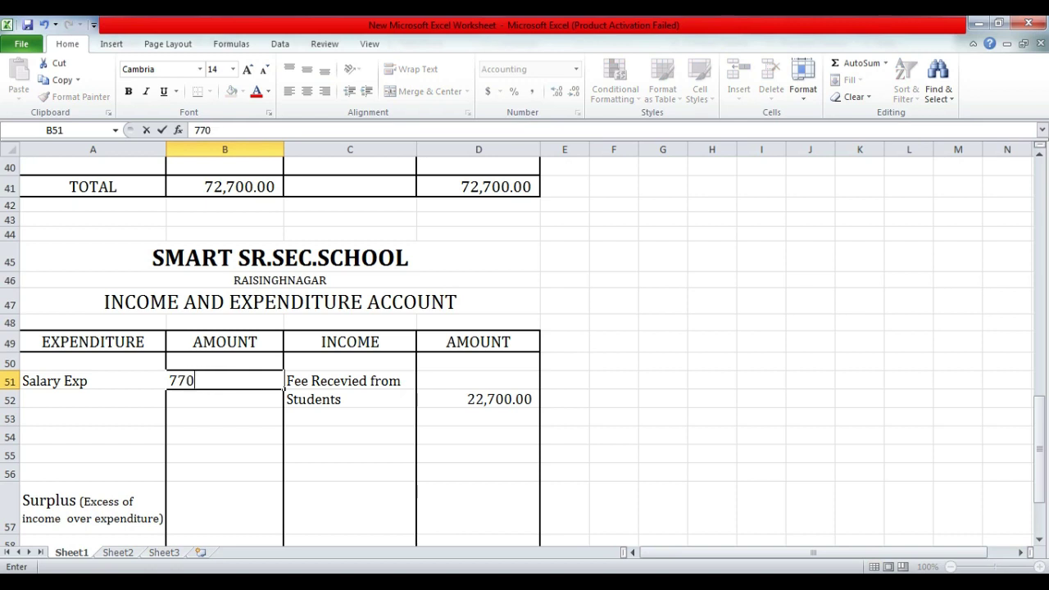
type("0")
key("Return")
- Enter Stationary Exp of 150.00 in A52:B52, making expenditure total 7,850.00
left_click(92, 399)
type("S")
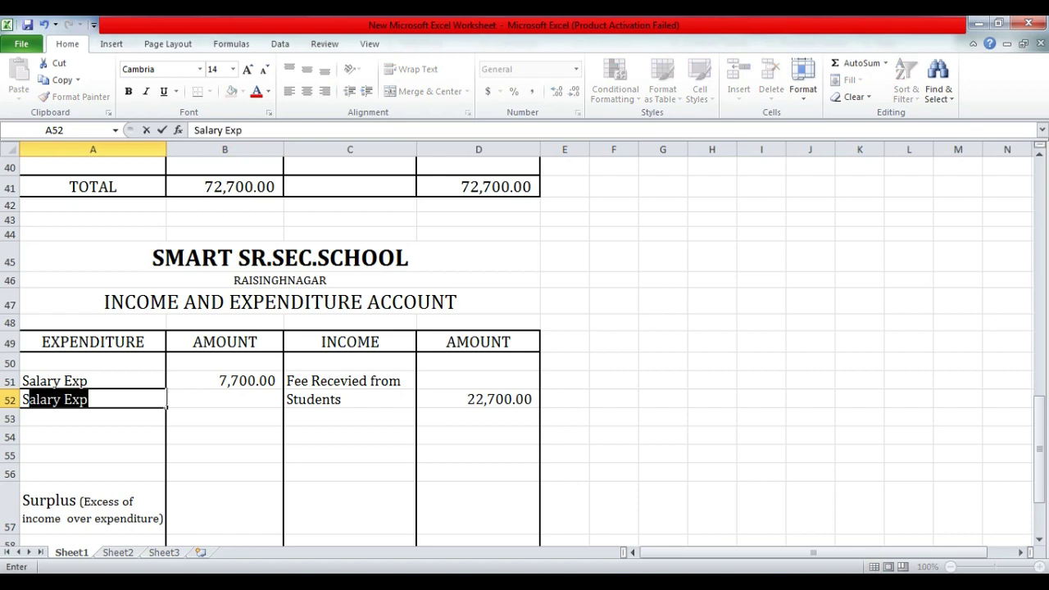
type("tationary")
left_click(225, 399)
type("150")
key("Return")
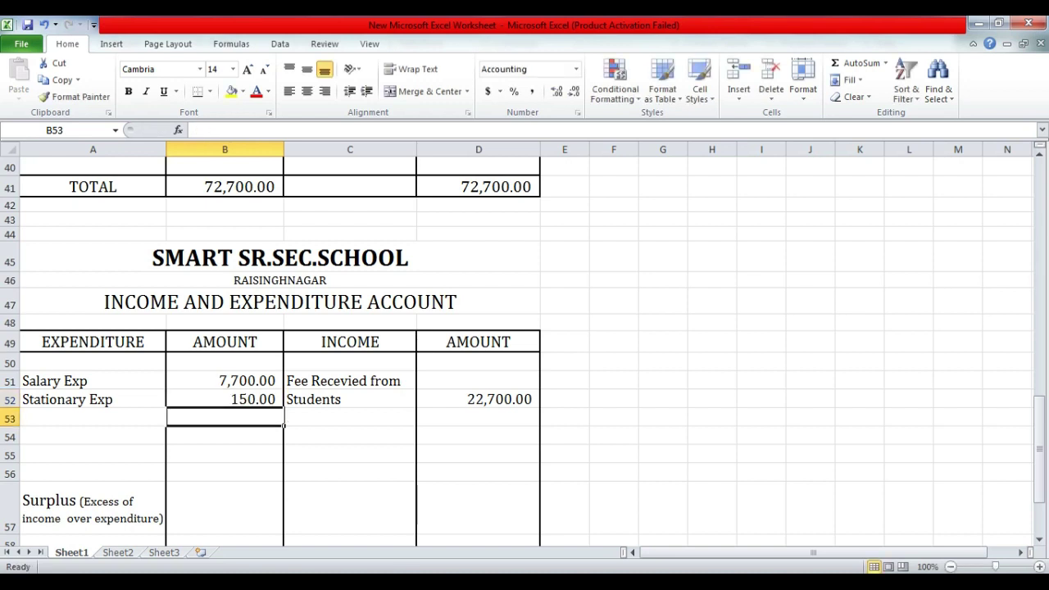
scroll(271, 344, "down", 2)
left_click(471, 288)
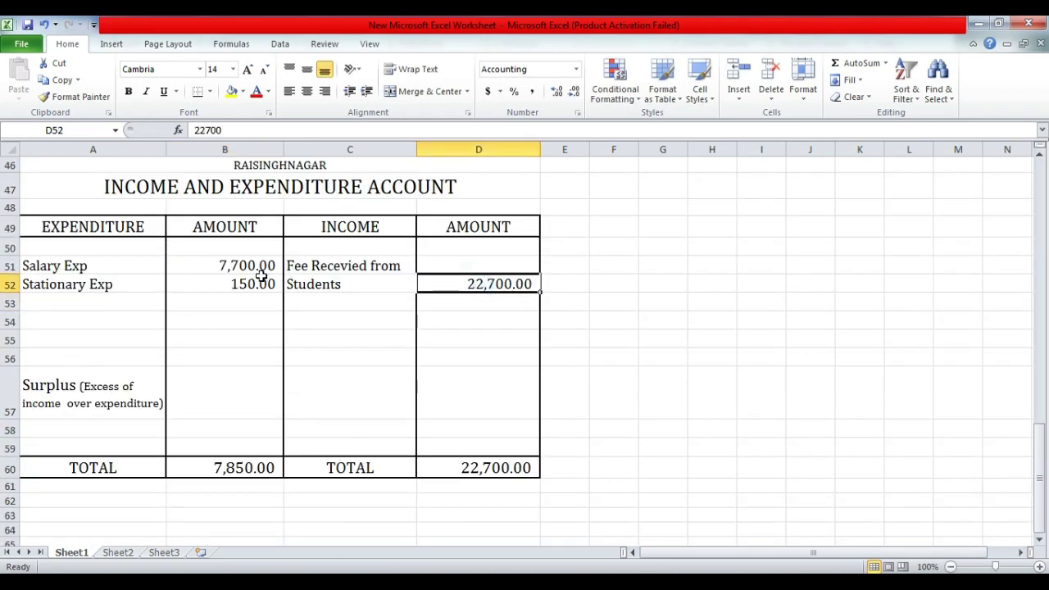
left_click(237, 400)
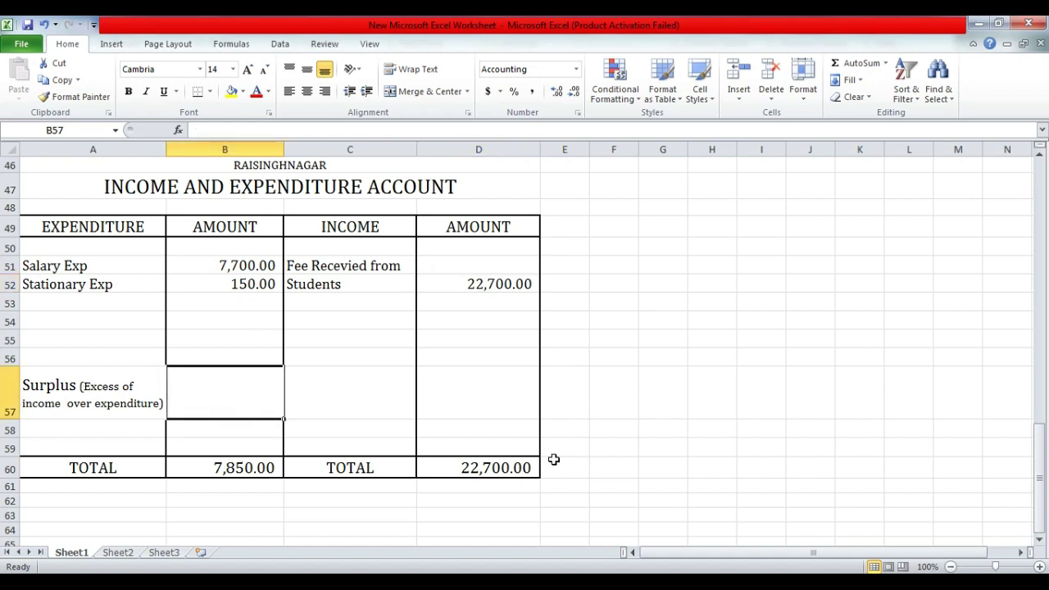
- Enter the formula =D60-B52-B51 in B57, giving a 14,850.00 surplus
type("=")
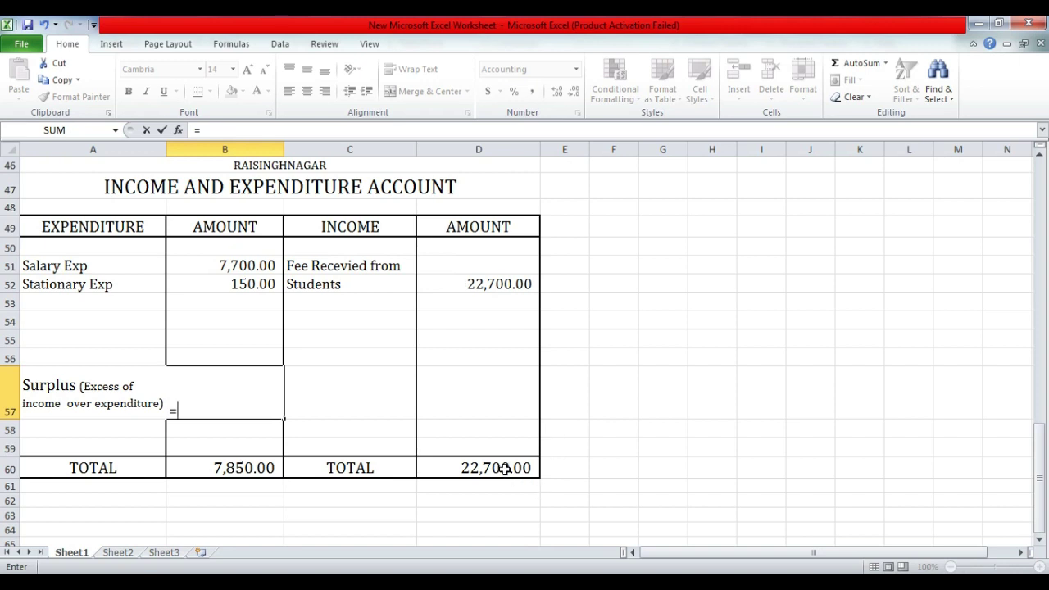
left_click(502, 468)
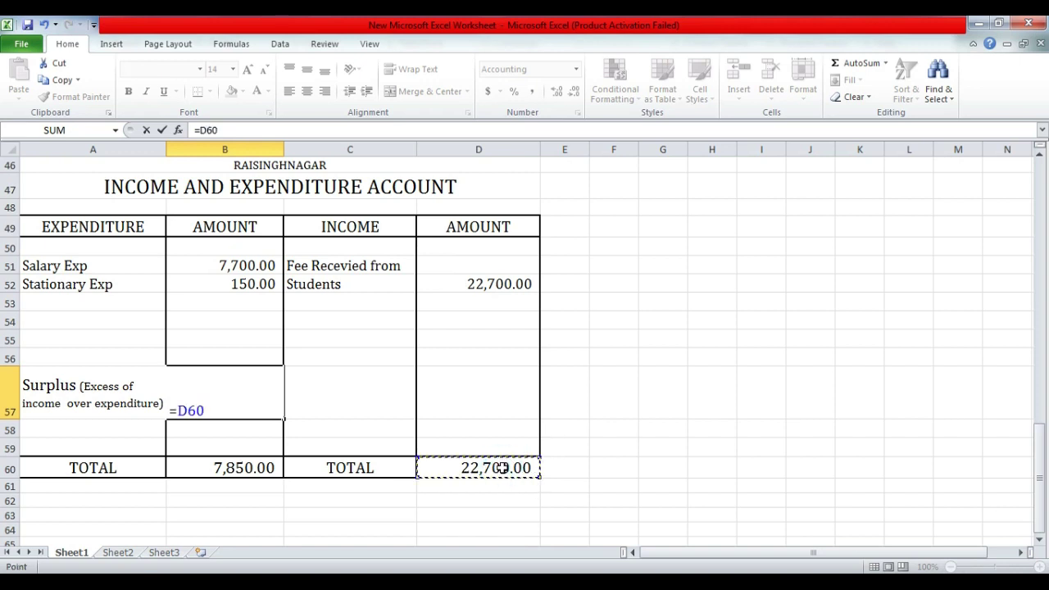
type("-")
left_click(231, 280)
type("-")
left_click(250, 266)
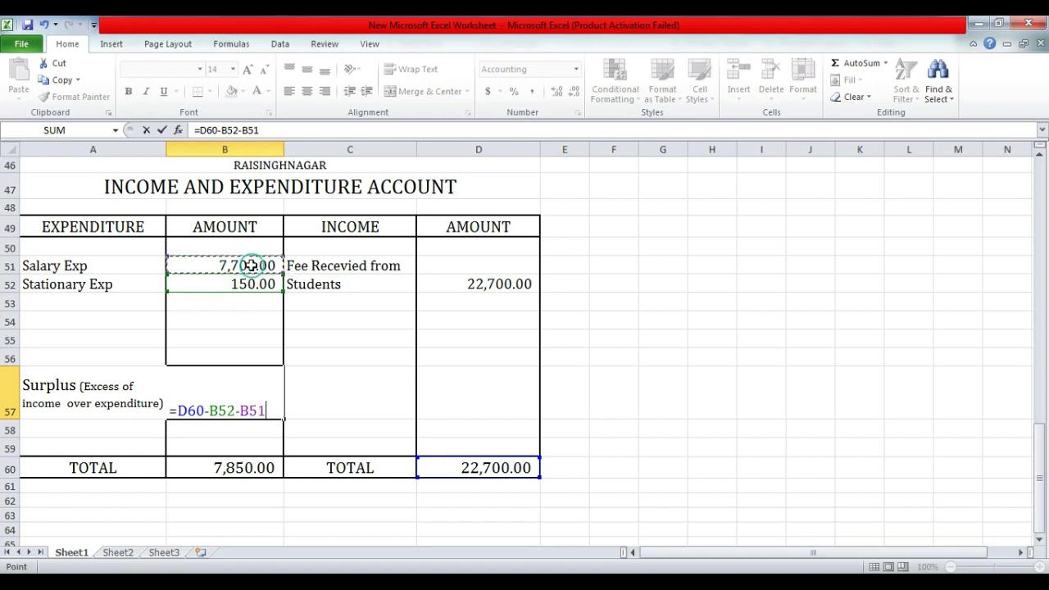
key("Return")
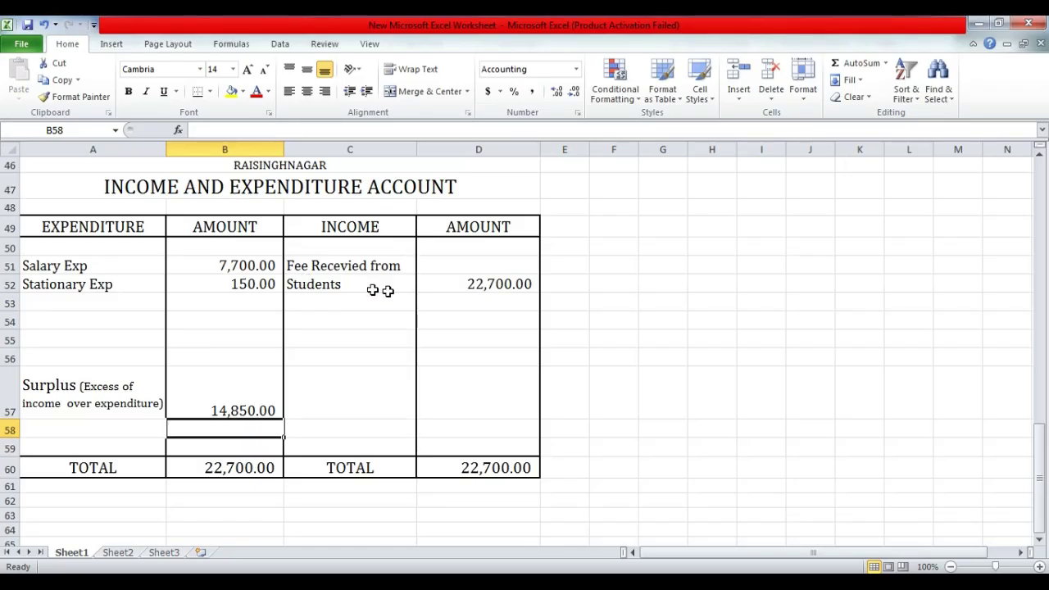
left_click(227, 396)
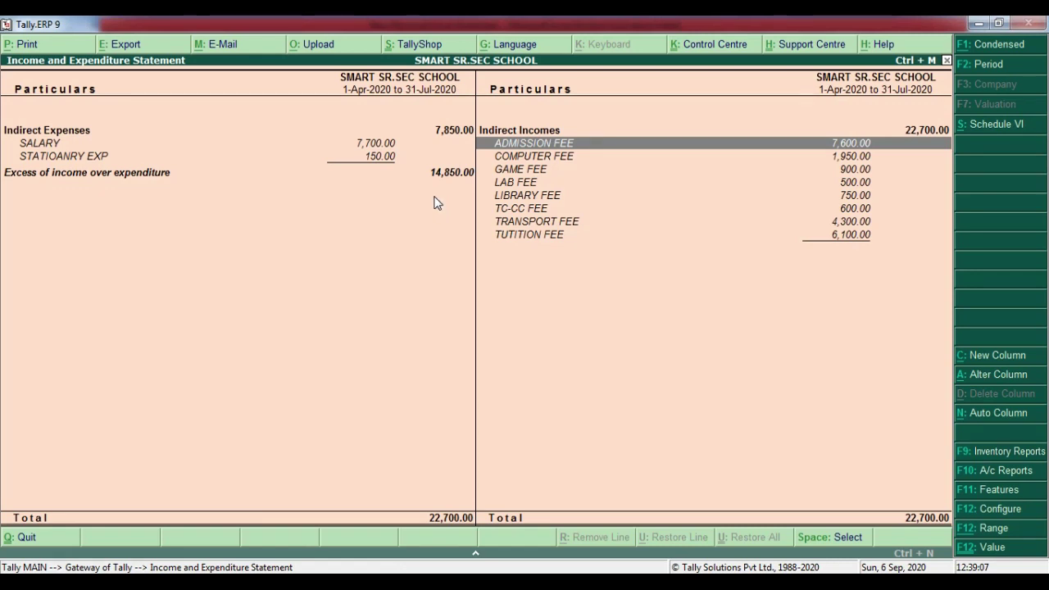
- Compare with Tally's Income and Expenditure Statement showing the 14,850.00 excess and 22,700.00 totals
key("alt+F1")
key("alt+F1")
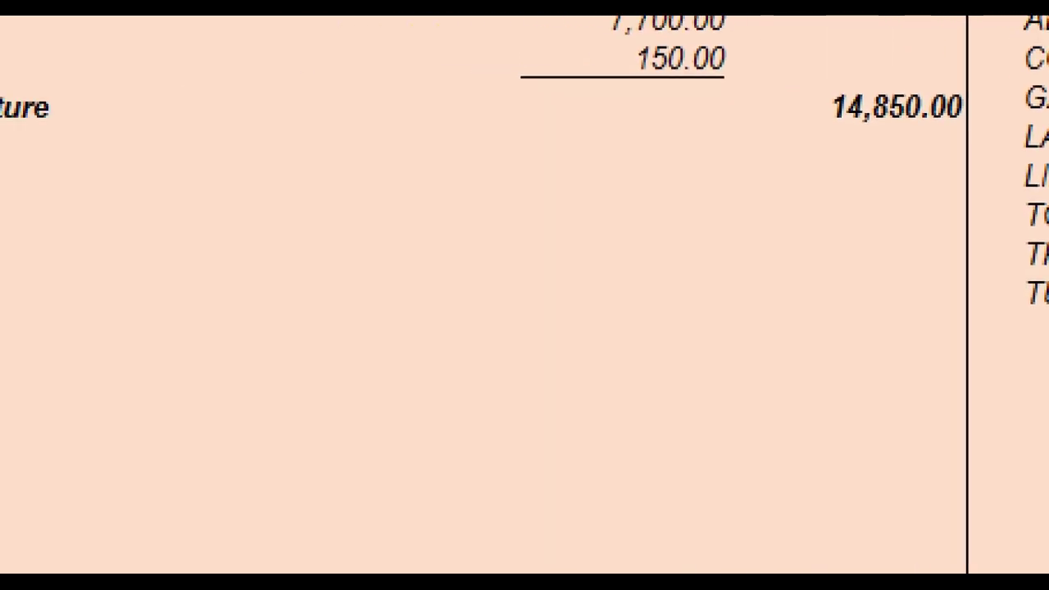
left_click(21, 177)
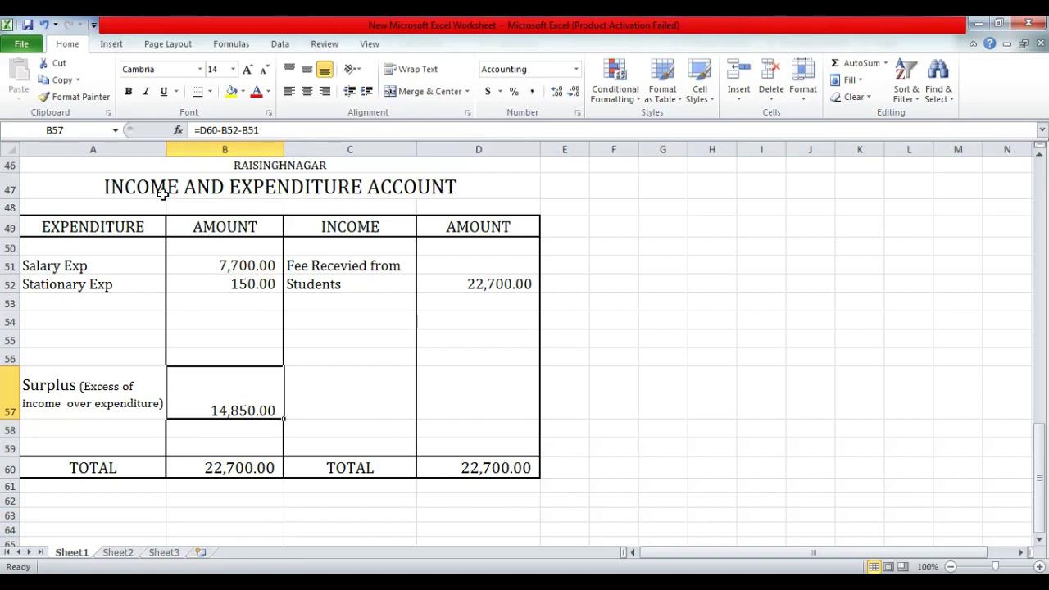
left_click(155, 188)
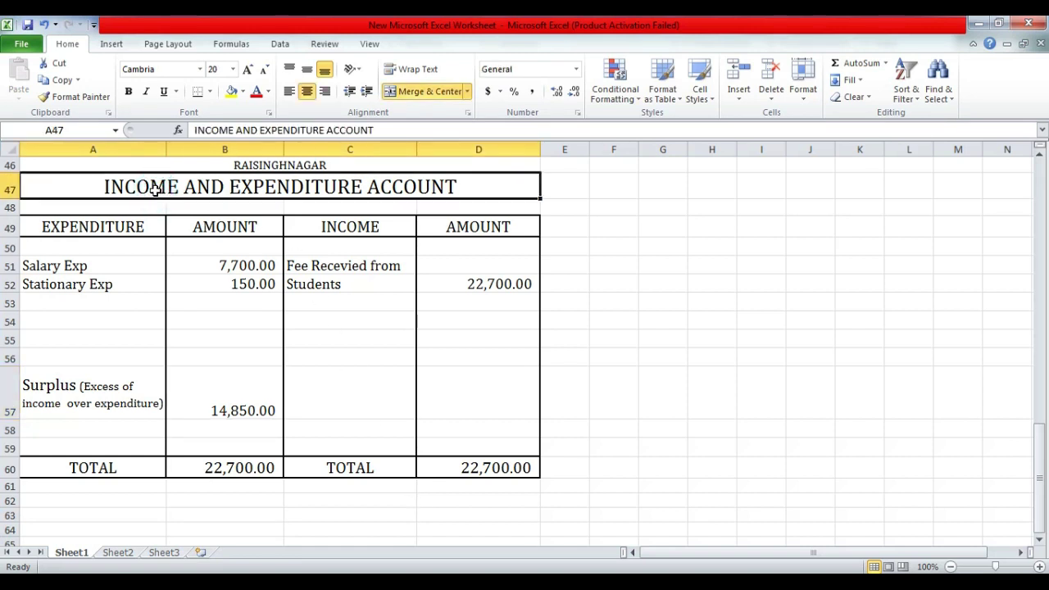
left_click(69, 385)
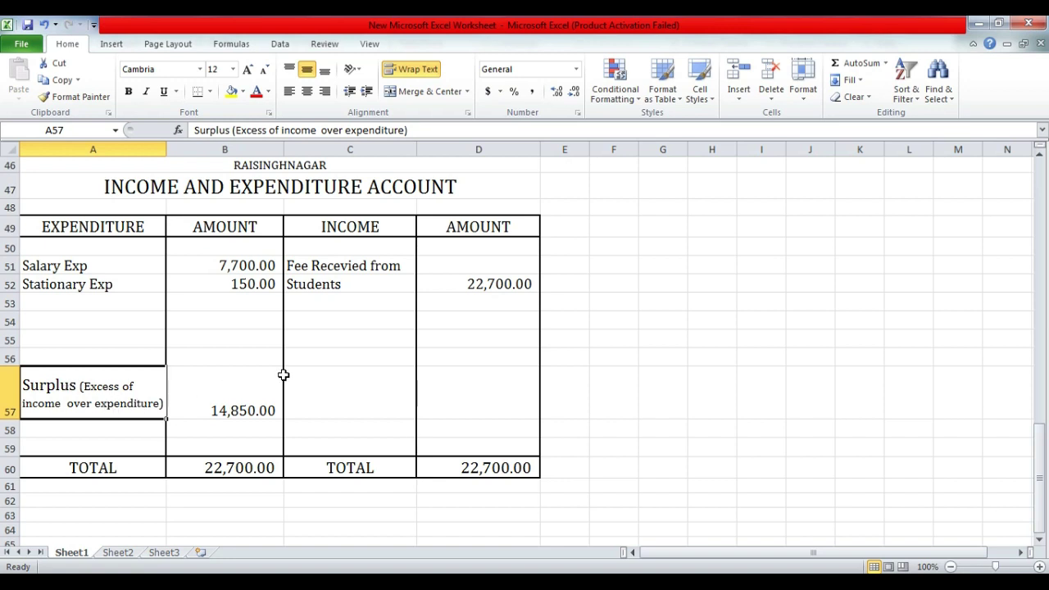
scroll(238, 383, "down", 1)
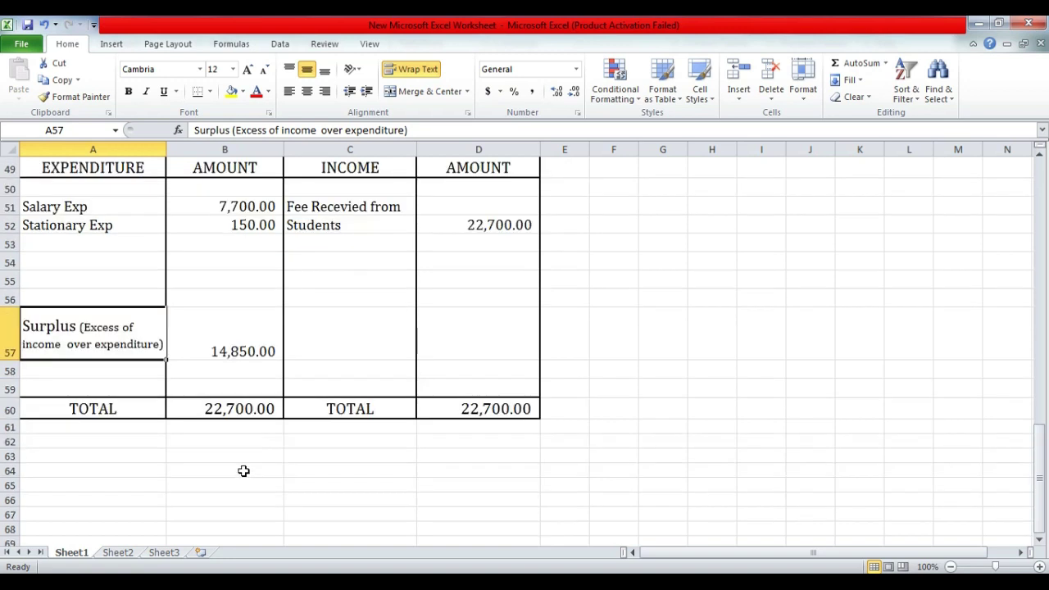
left_click(241, 470)
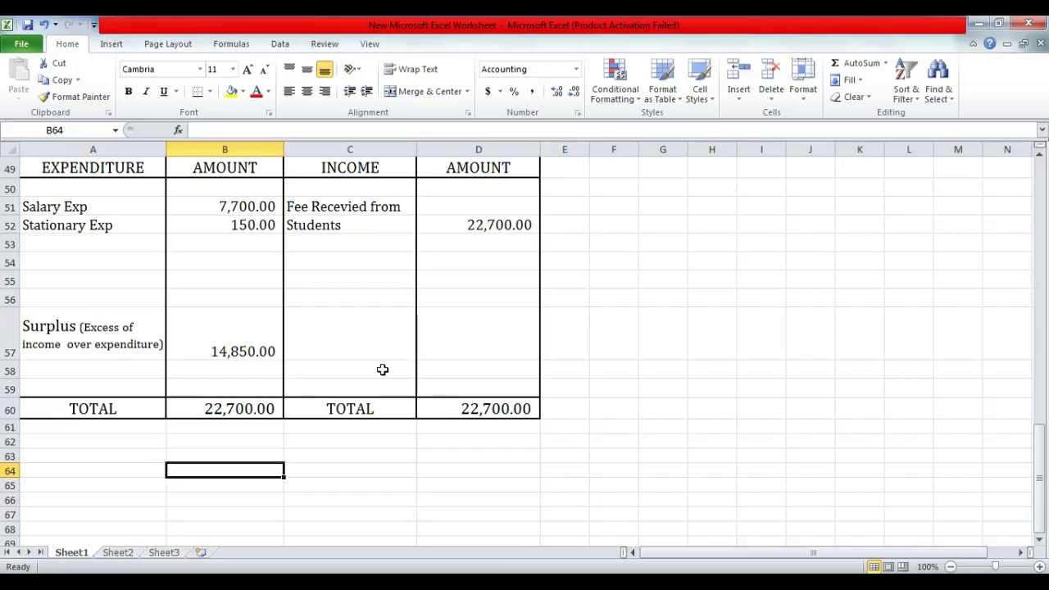
- Enter the 50,000.00 capital in the Capital Fund amount cell B9
scroll(381, 368, "up", 5)
scroll(353, 350, "up", 10)
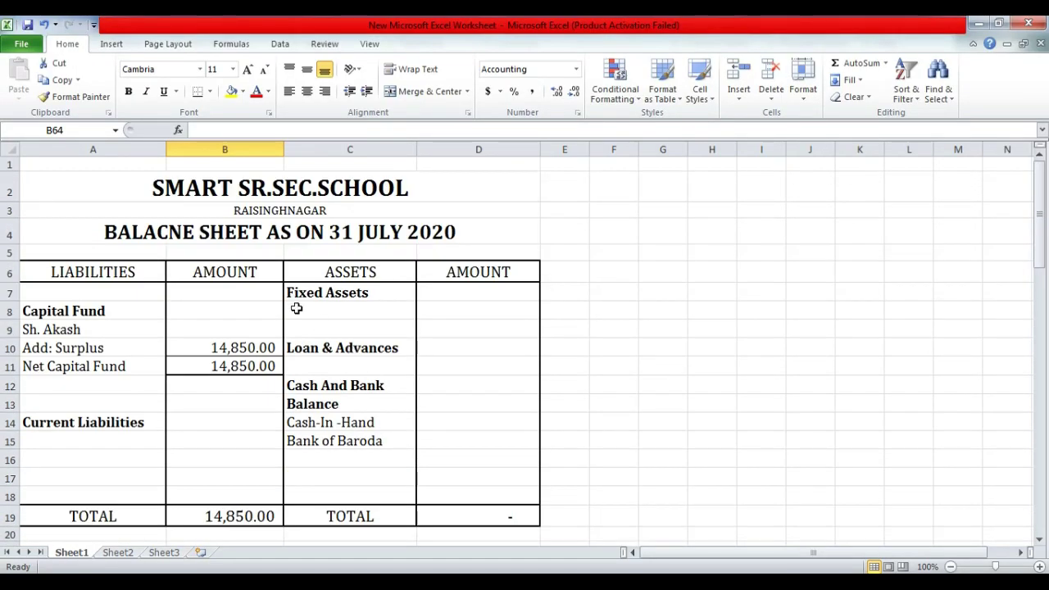
left_click(250, 244)
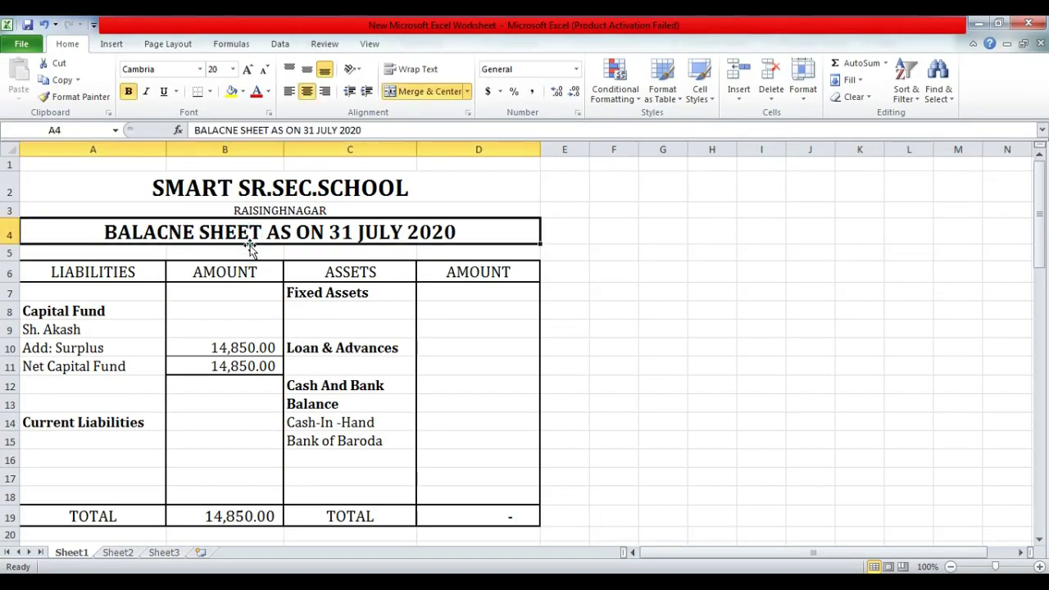
scroll(258, 268, "down", 1)
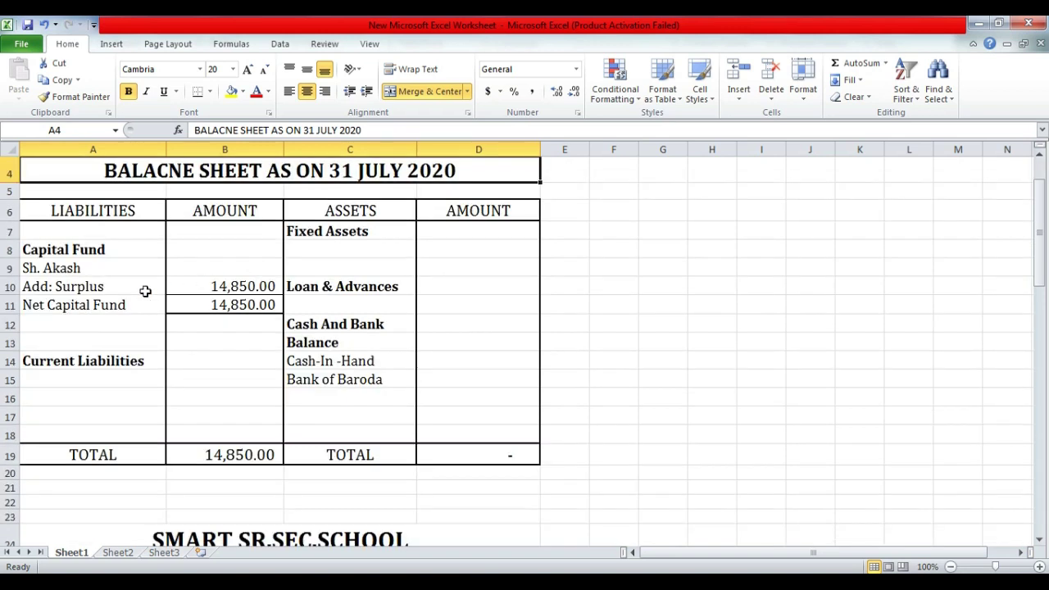
left_click(67, 267)
left_click(186, 267)
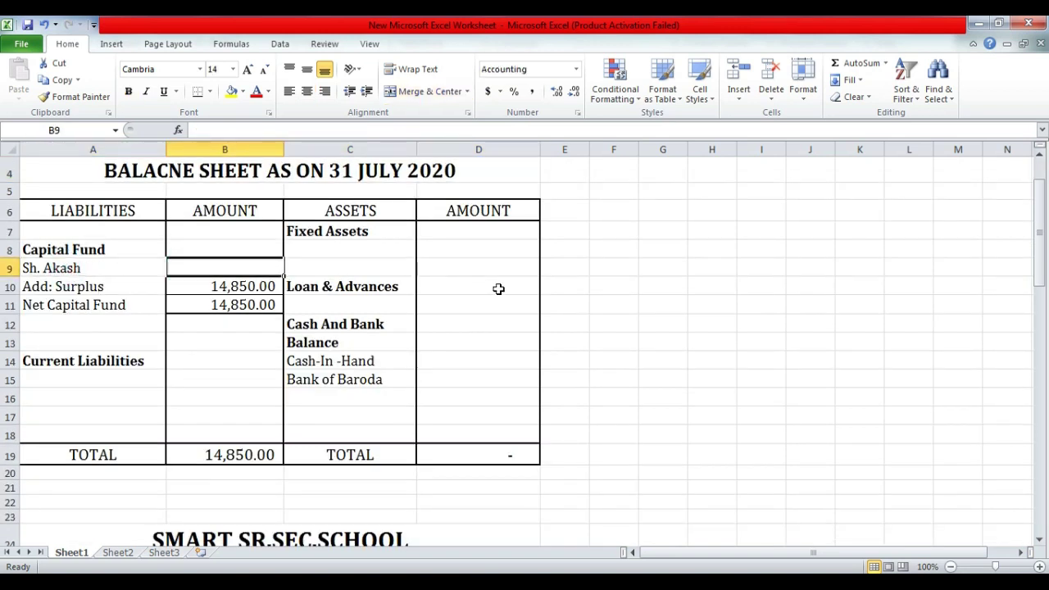
type("50000")
key("Return")
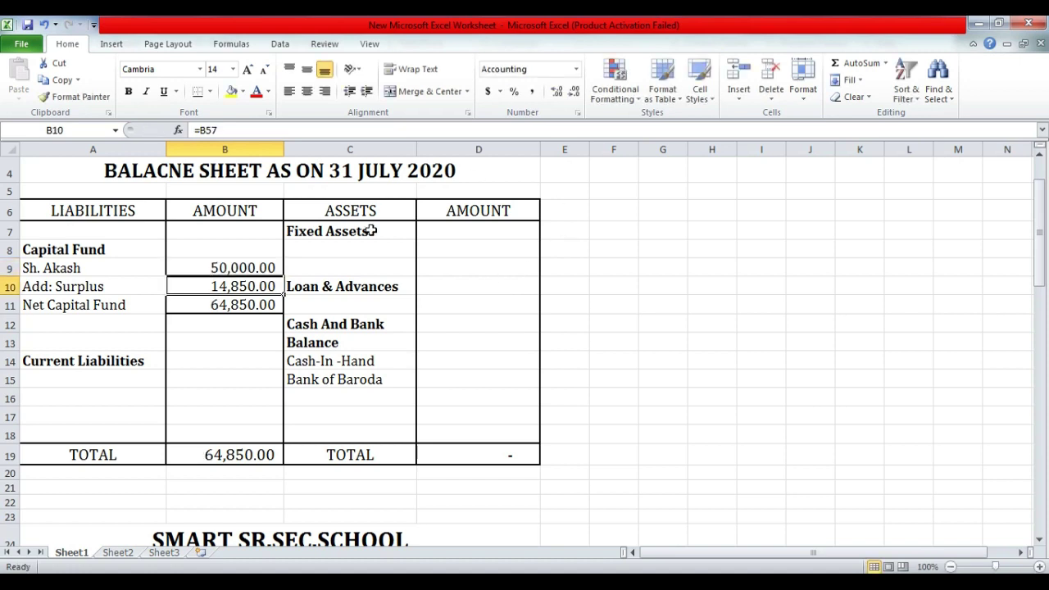
- Review the Add: Surplus row on the balance sheet and its source surplus cell B57
left_click(277, 358)
left_click(88, 284)
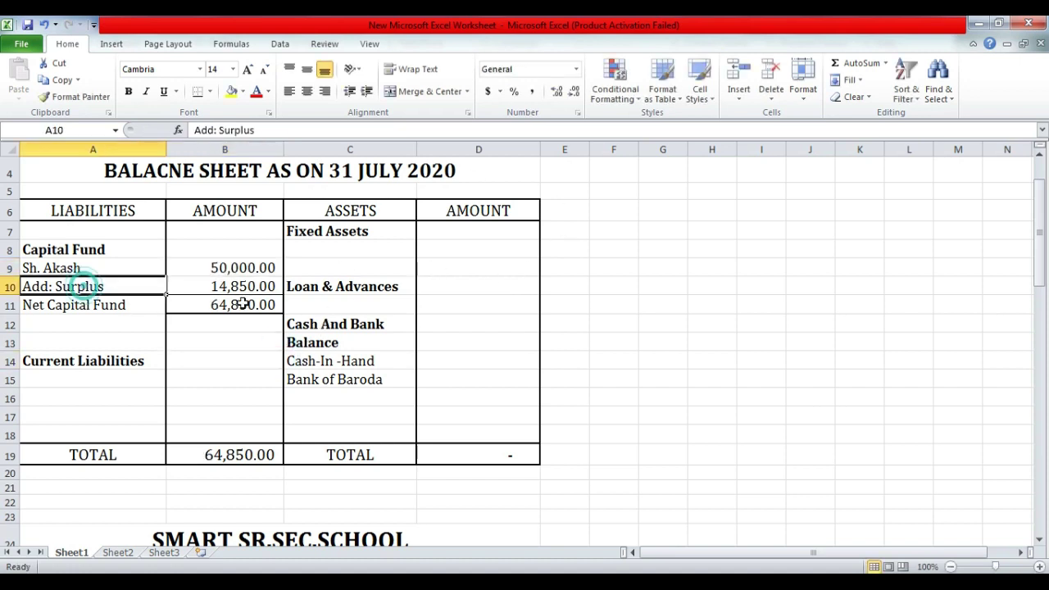
left_click(260, 289)
scroll(261, 295, "down", 6)
scroll(258, 296, "down", 3)
scroll(241, 330, "down", 5)
scroll(248, 366, "down", 1)
left_click(239, 356)
scroll(311, 322, "up", 11)
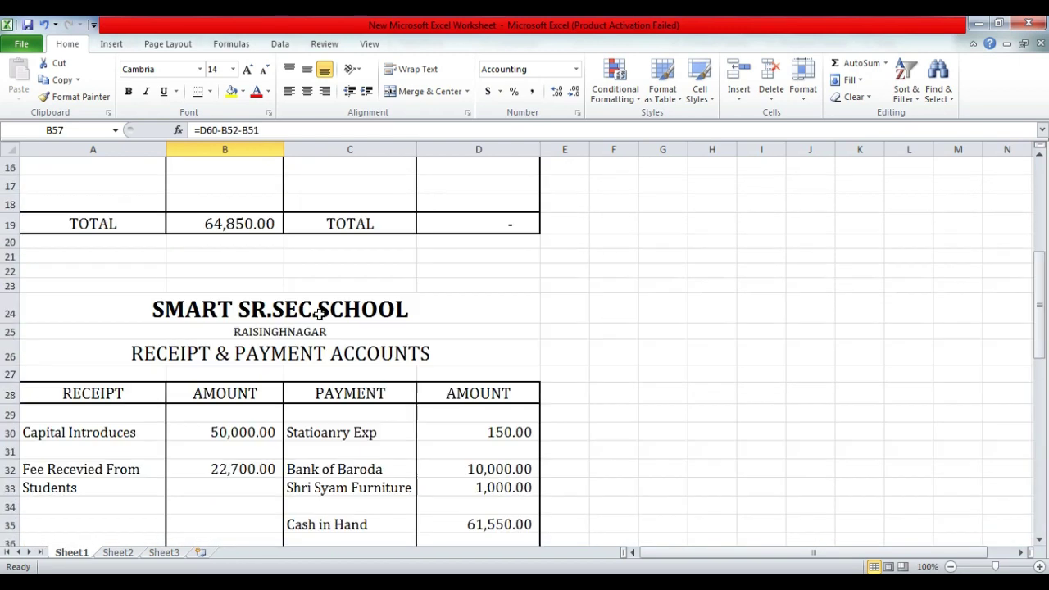
scroll(311, 322, "up", 5)
left_click(234, 423)
- Link the surplus cell B10 to the income account surplus with =B57
left_click(242, 351)
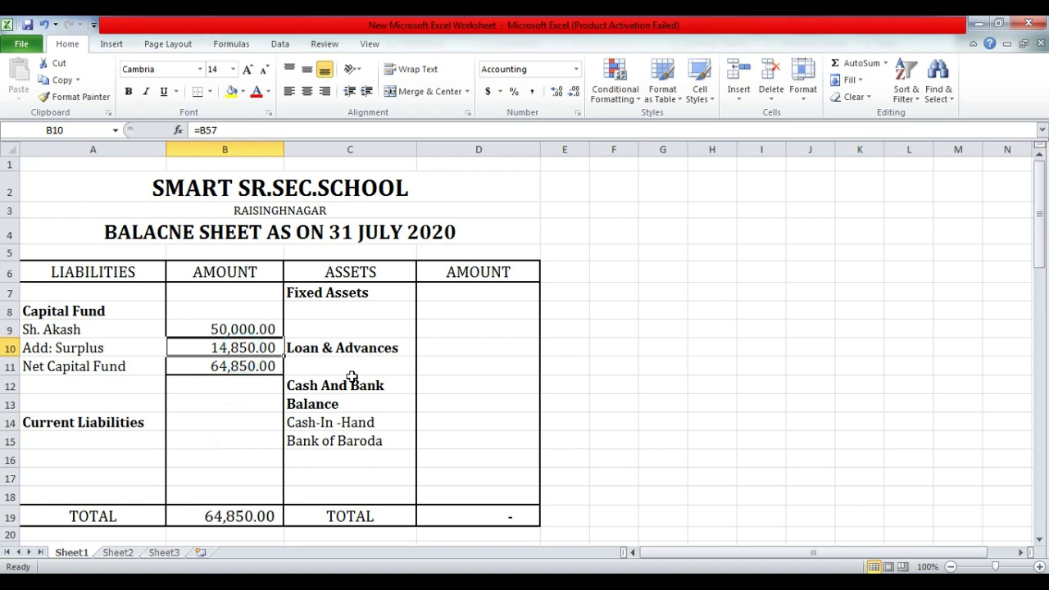
type("=")
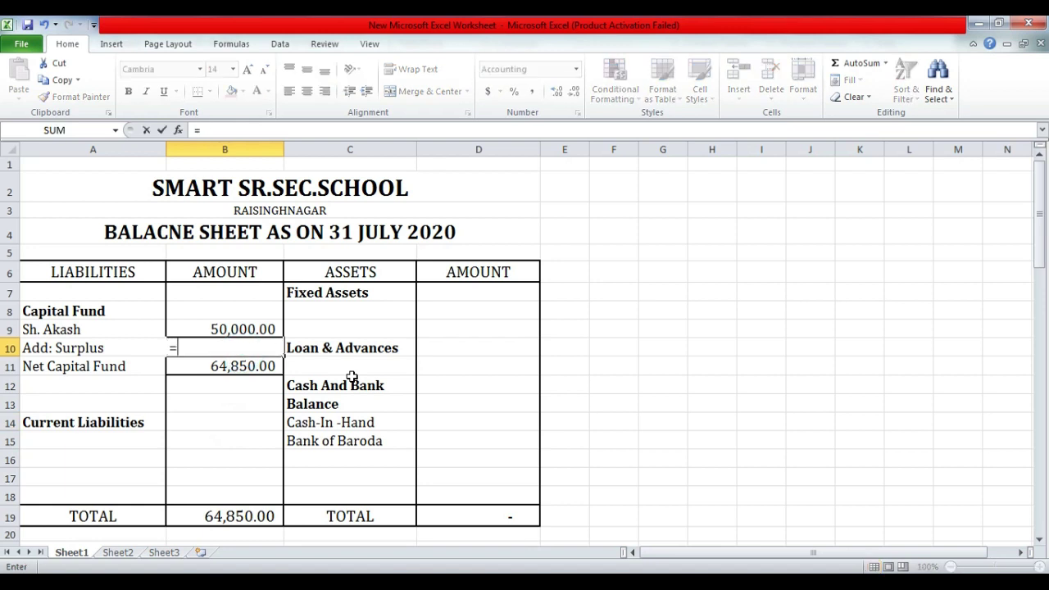
scroll(227, 347, "down", 4)
scroll(209, 339, "down", 6)
scroll(209, 339, "down", 6)
scroll(210, 339, "down", 1)
scroll(234, 312, "up", 1)
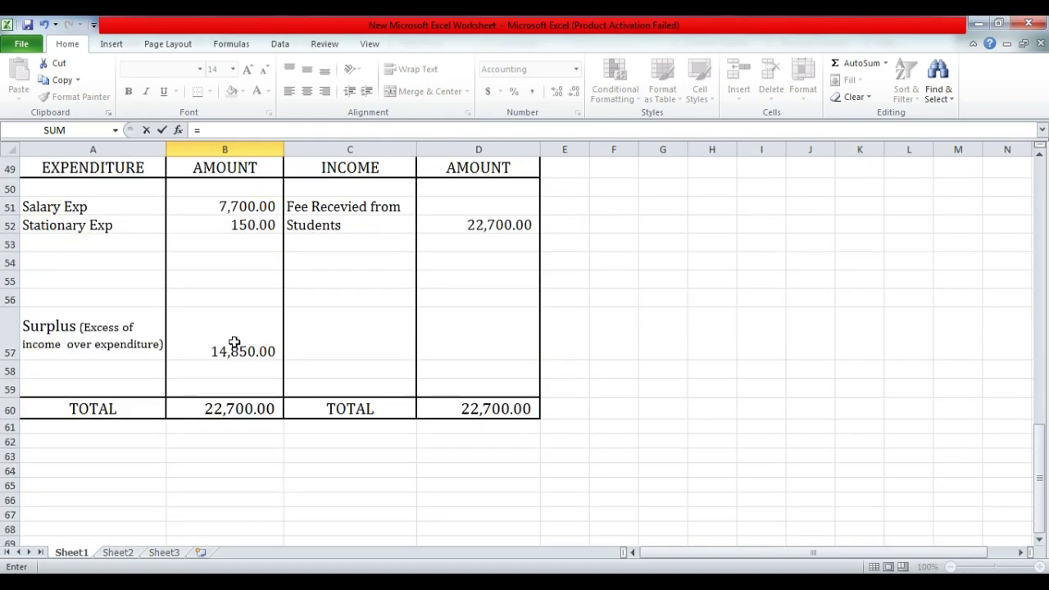
left_click(235, 342)
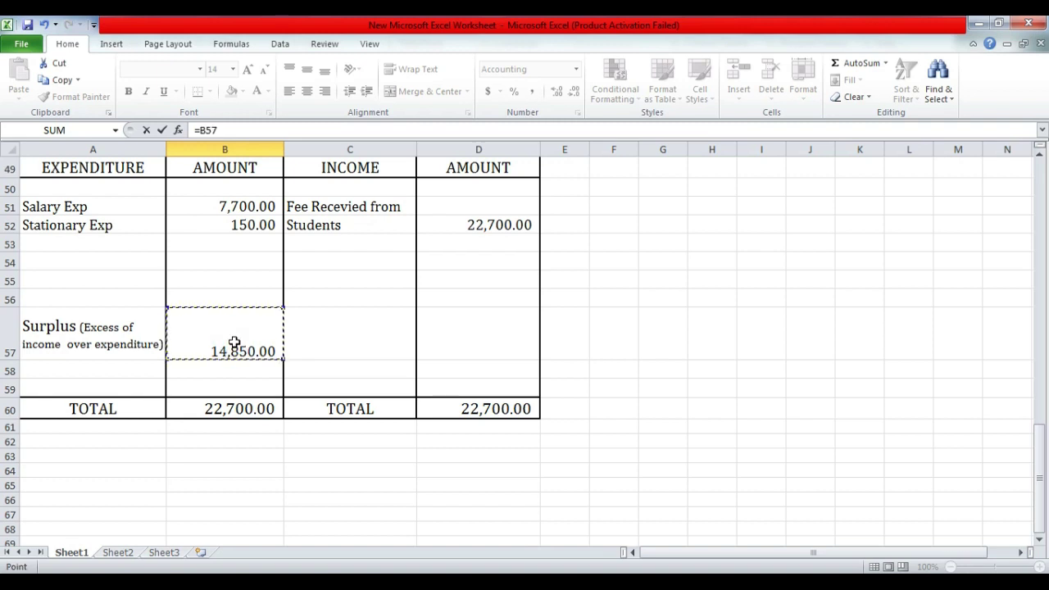
key("Return")
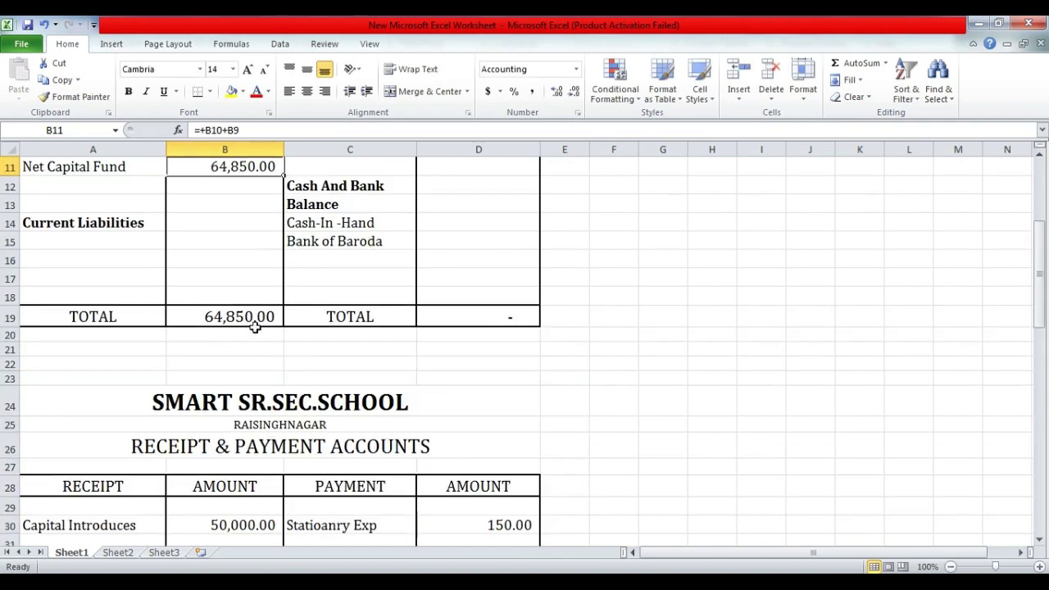
- Verify B10 shows 14,850.00, giving Net Capital Fund 64,850.00, and go to Current Liabilities
scroll(244, 333, "up", 3)
left_click(242, 333)
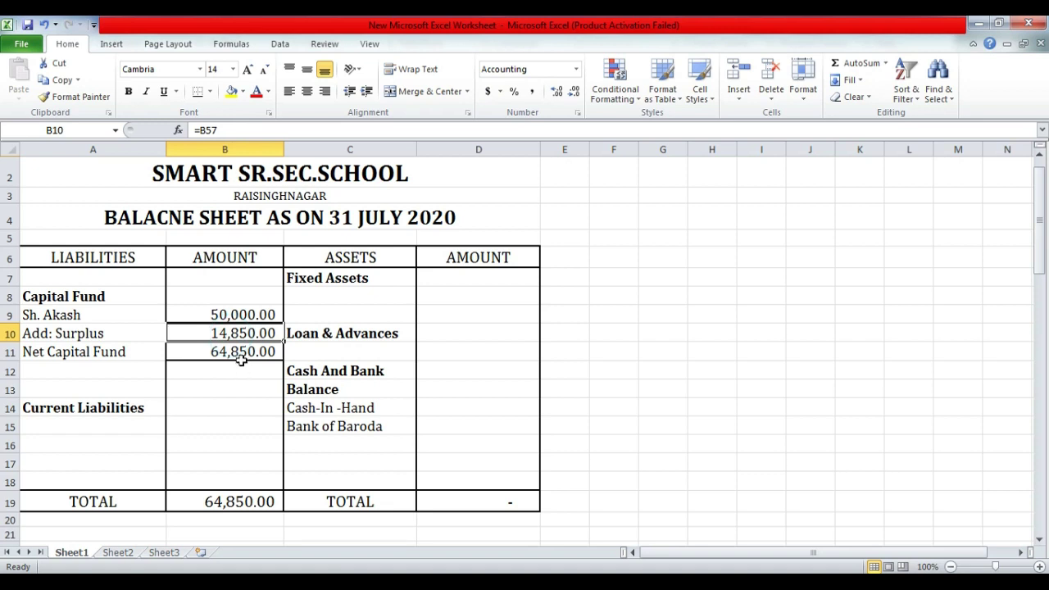
scroll(241, 359, "down", 1)
left_click(80, 337)
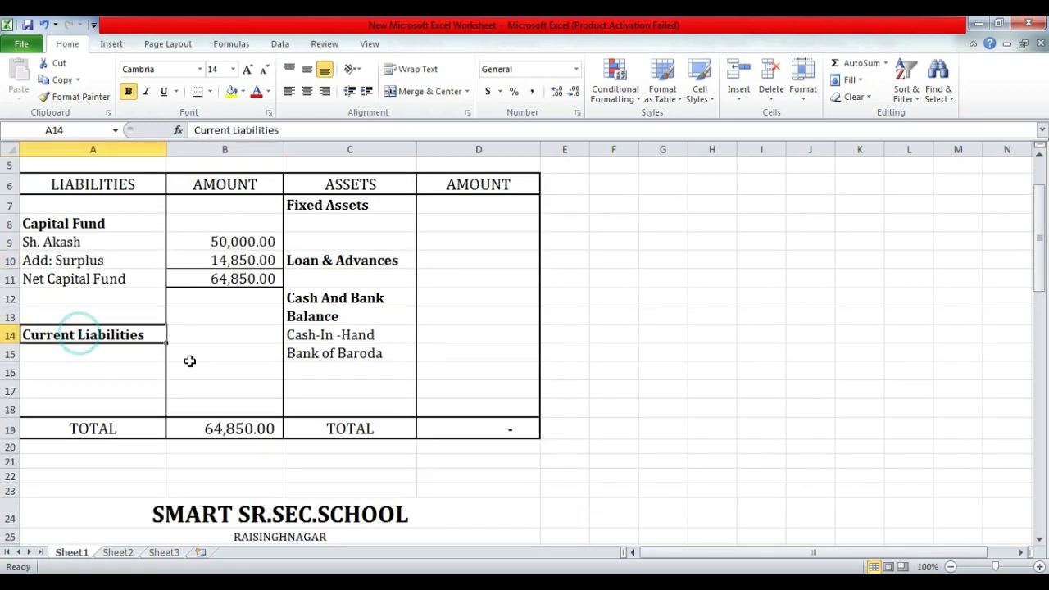
key("alt+Tab")
- View Tally's detailed Balance Sheet, highlighting the 6,825.00 current liabilities total
key("Escape")
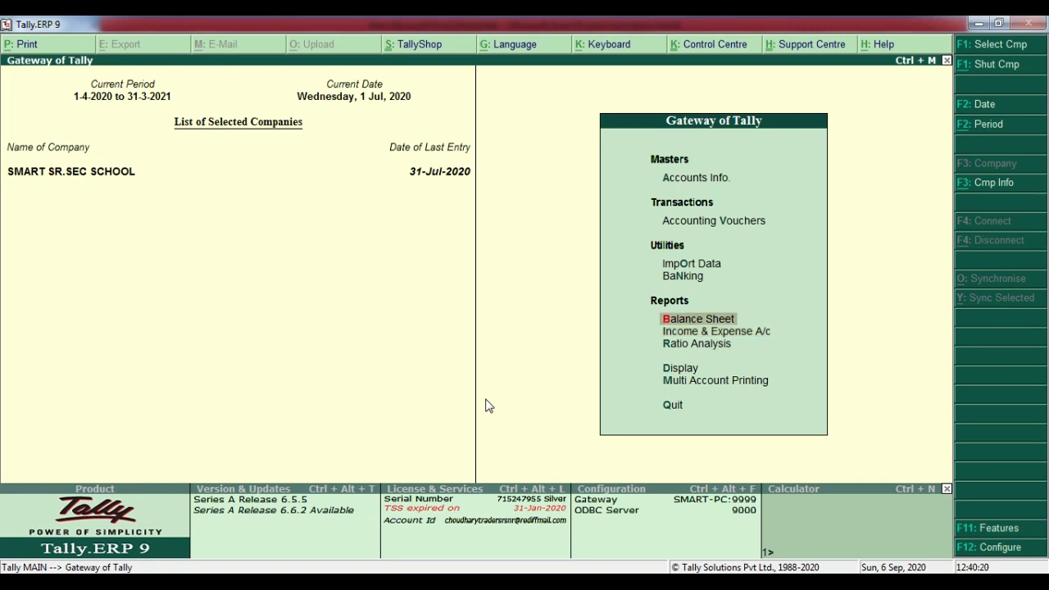
key("Return")
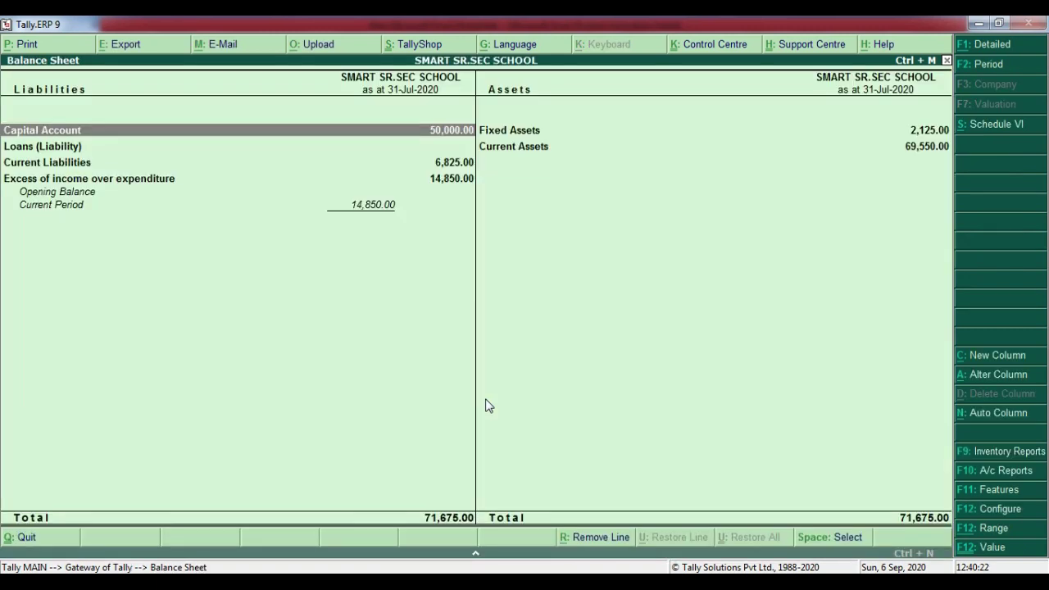
key("alt+f1")
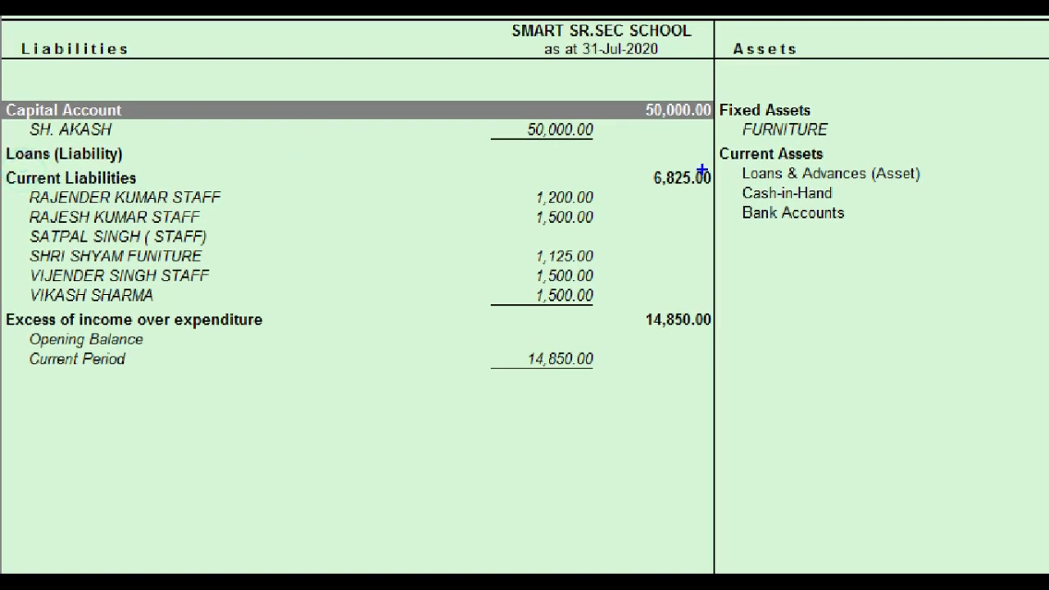
left_click_drag(635, 160, 724, 202)
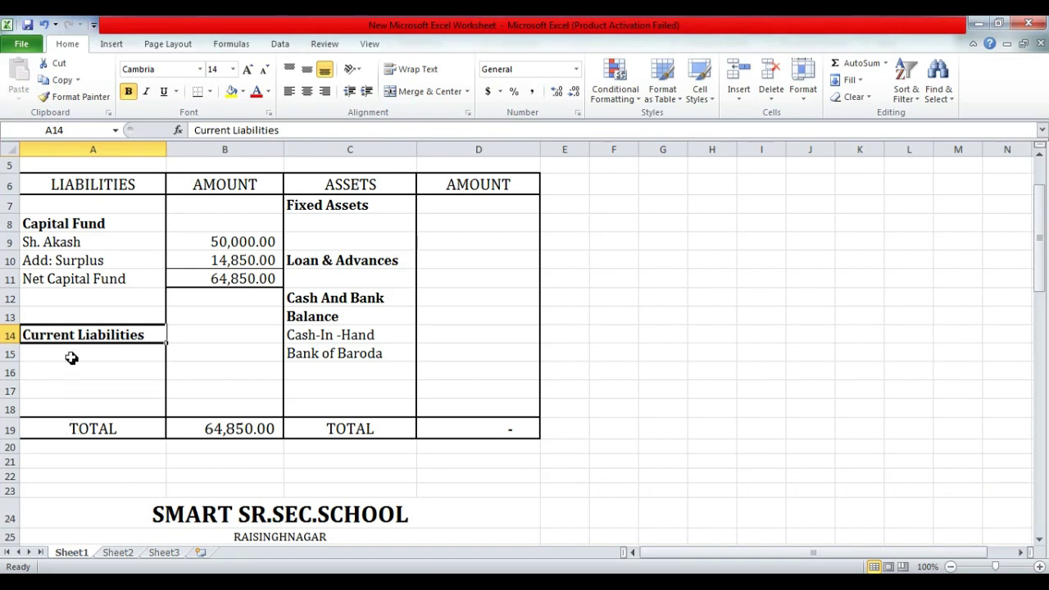
left_click(70, 355)
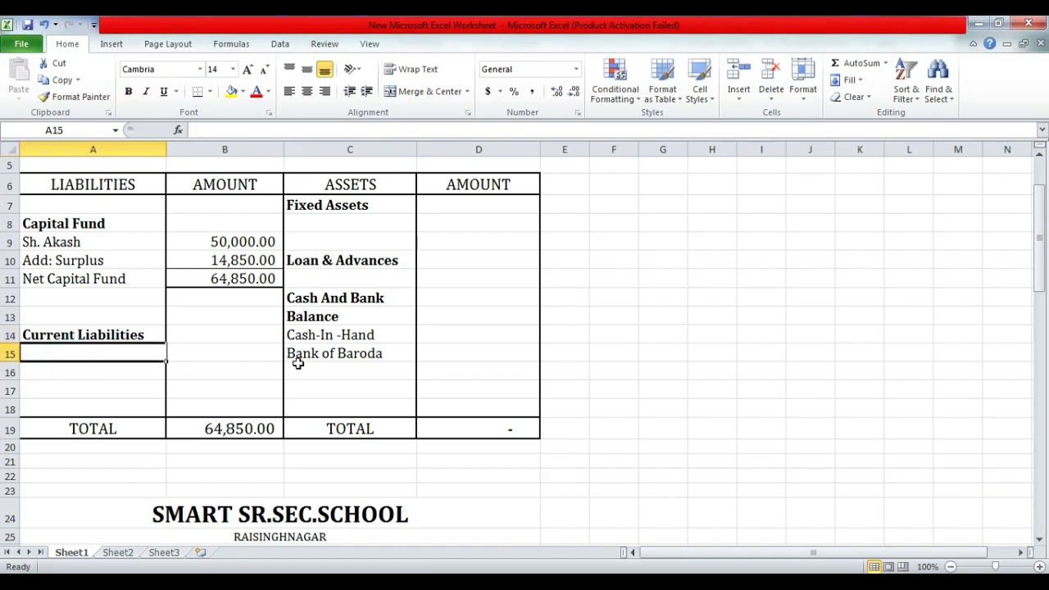
- Label the Salary Payable and Shri Shyam Furniture rows, entering 1,125 for Shri Shyam Furniture
type("Salary Payable")
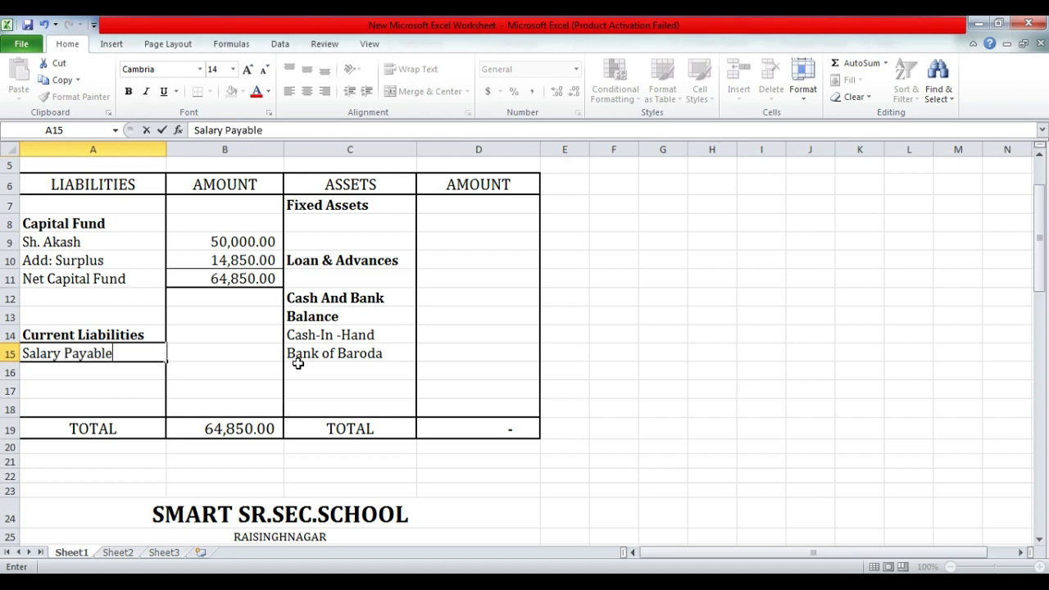
key("Return")
type("Shri ")
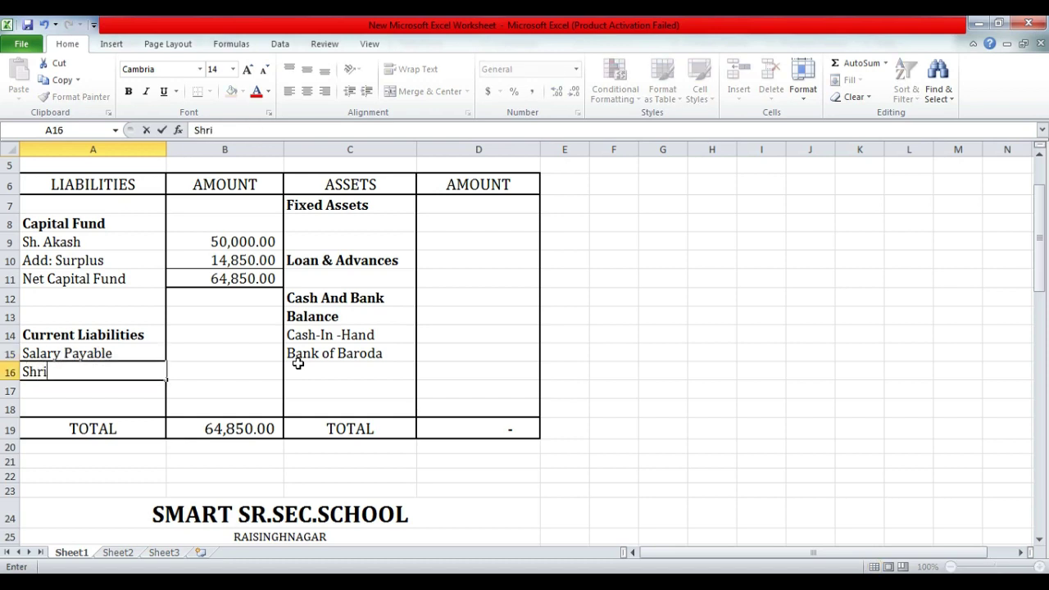
type("Shyam Furnit")
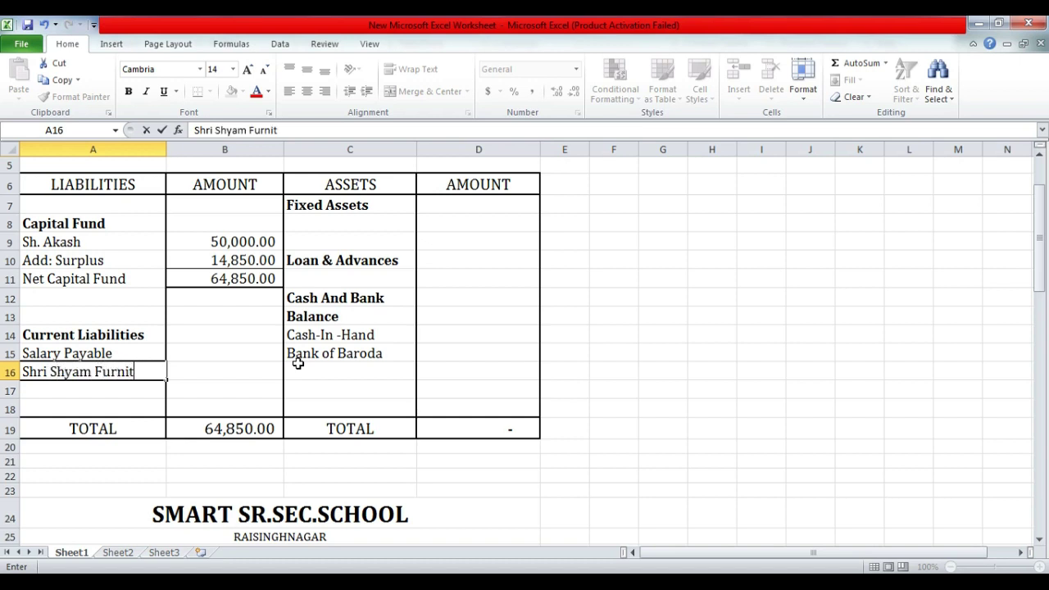
type("ur")
type("e")
key("Return")
key("Up")
key("Right")
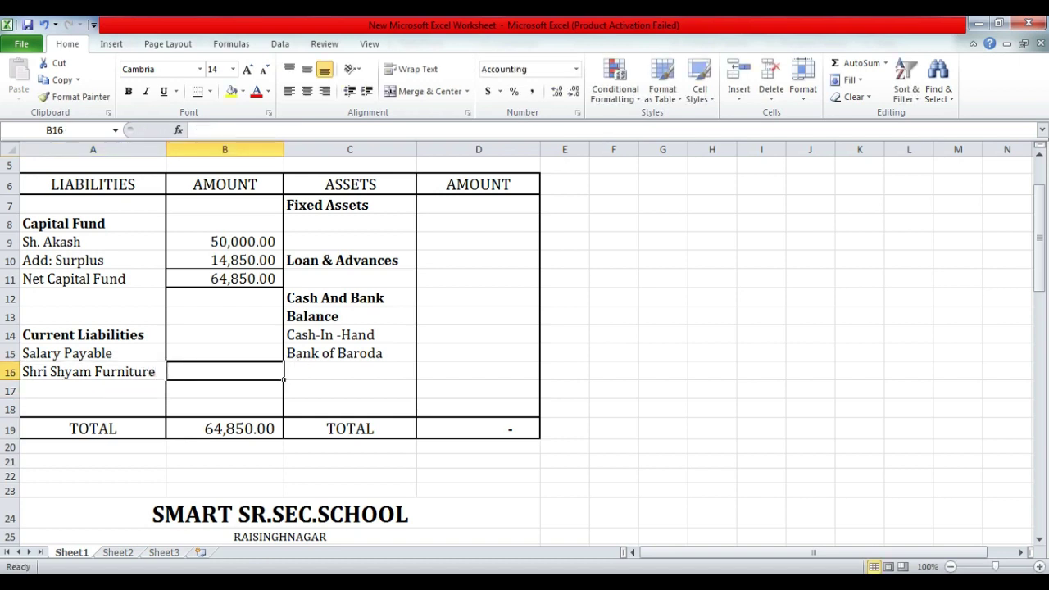
key("alt+Tab")
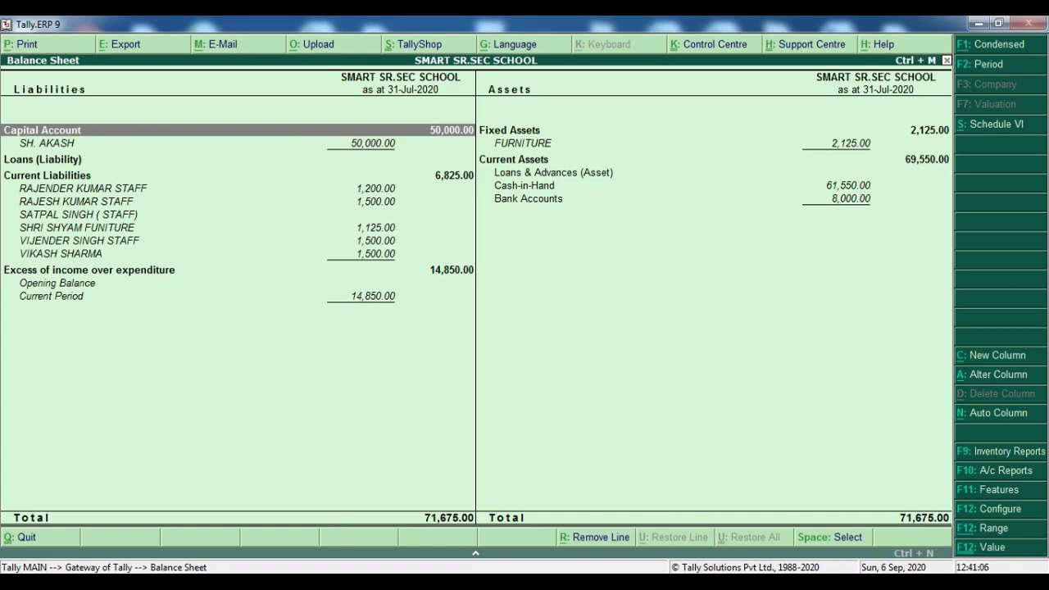
key("alt+Tab")
type("1,12")
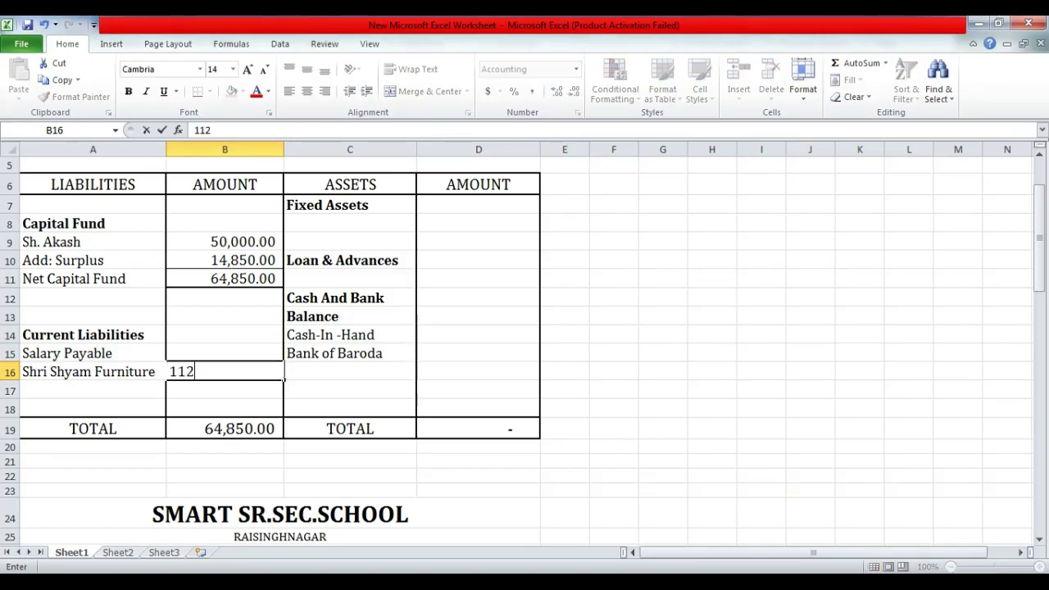
type("5")
key("Return")
- Set Salary Payable to 5,700 using +6825-1125, bringing liabilities to 71,675
key("Up")
key("Up")
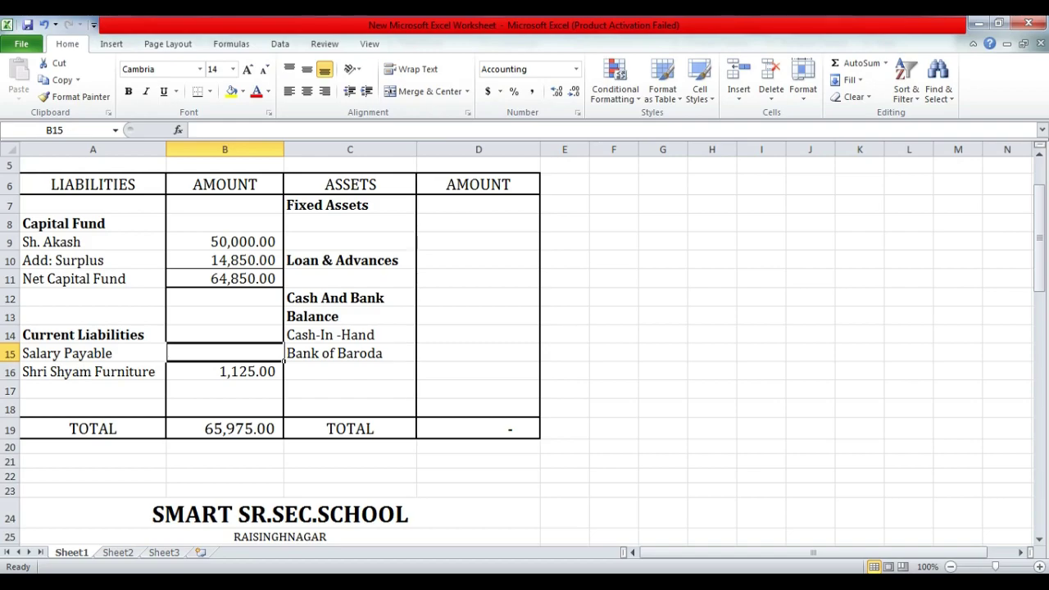
key("alt+Tab")
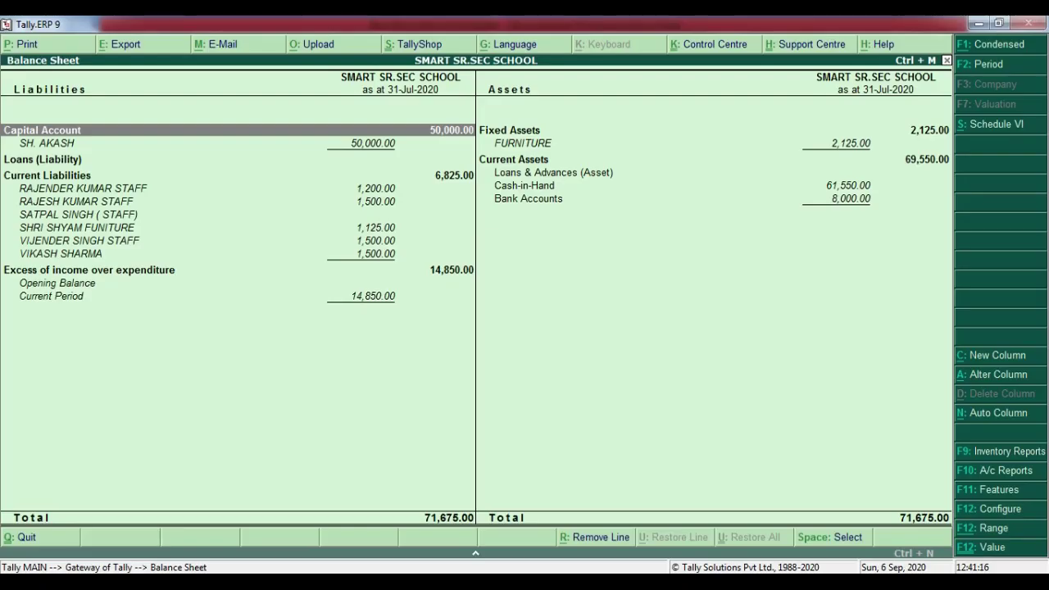
key("alt+Tab")
type("+6825-1125")
key("Return")
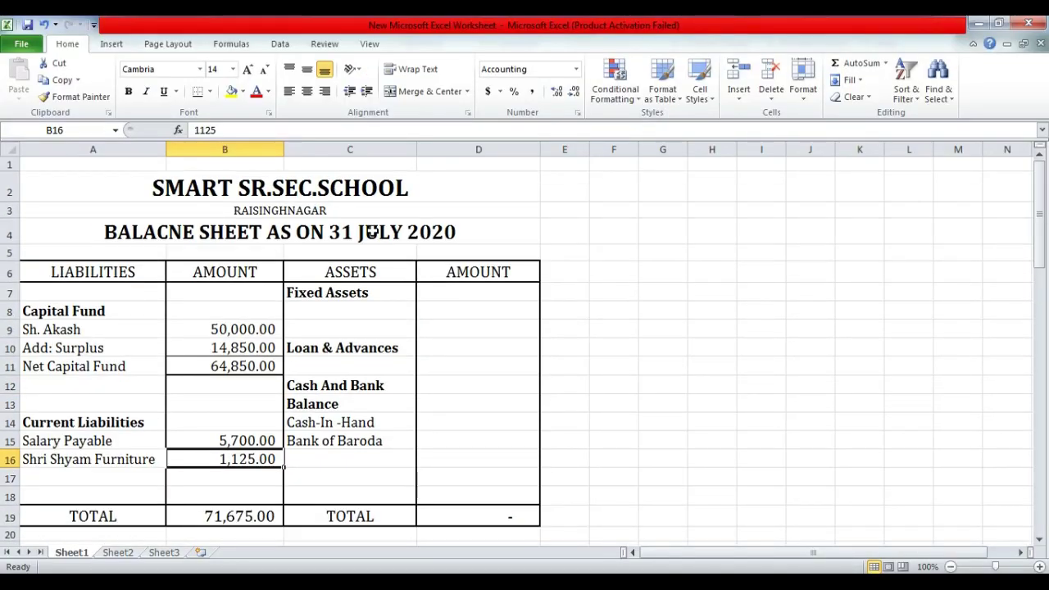
left_click(338, 297)
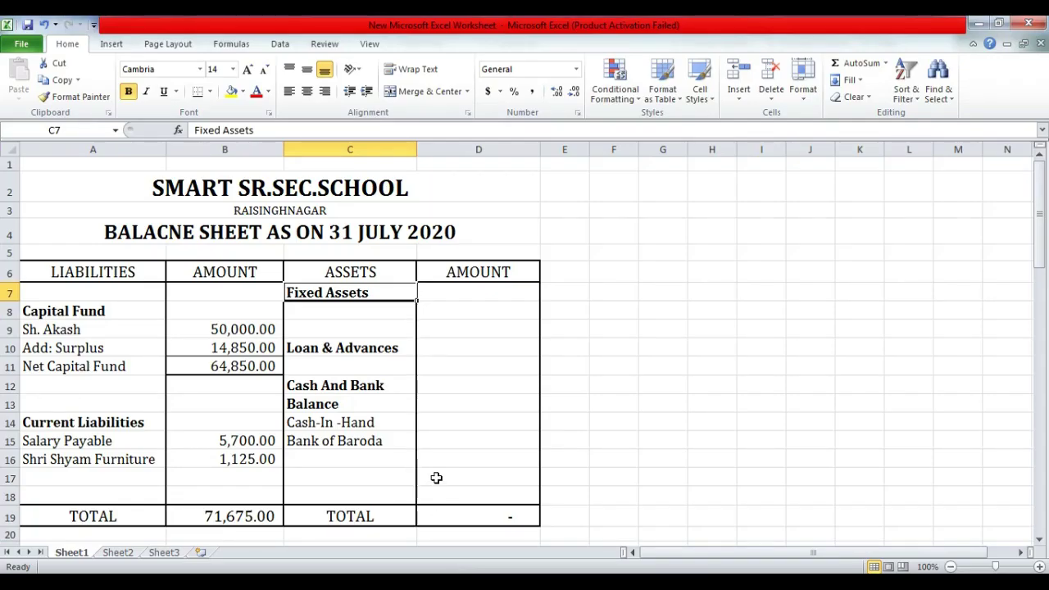
key("Down")
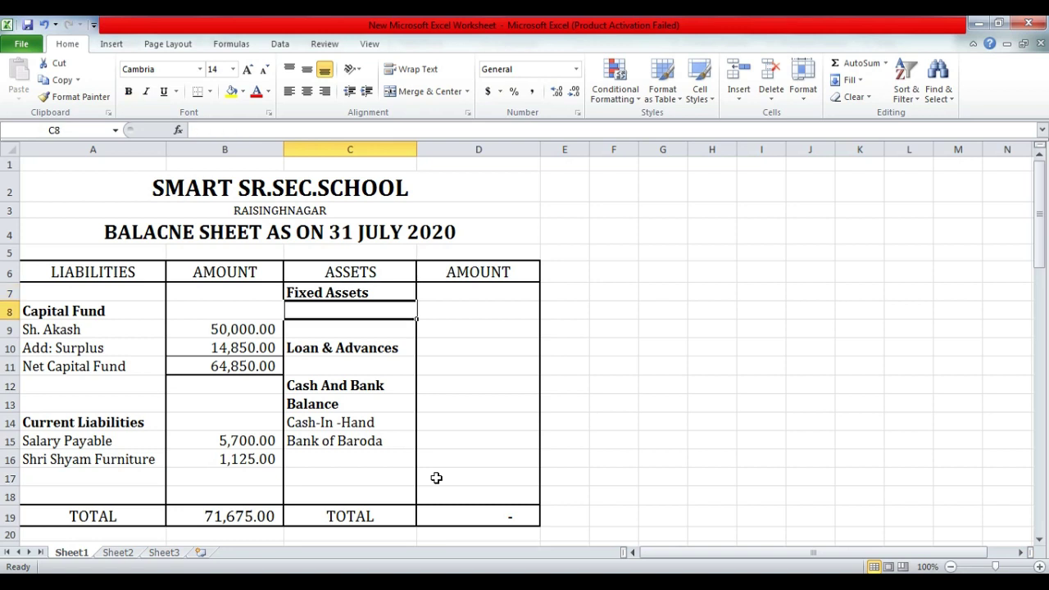
- Add Furniture under Fixed Assets at 2,125, the value shown in Tally
type("Fu")
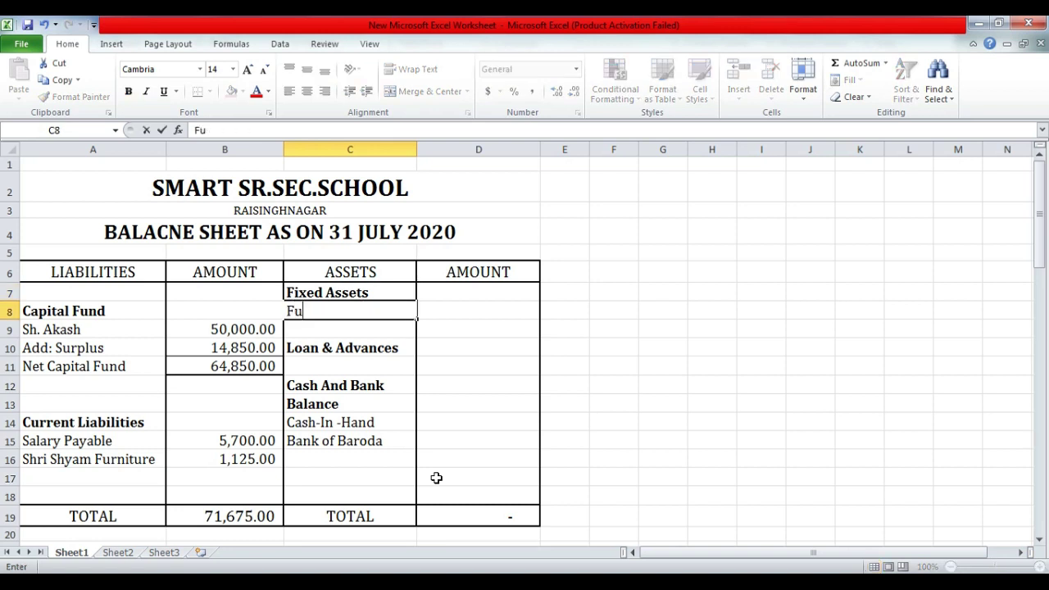
type("rniture")
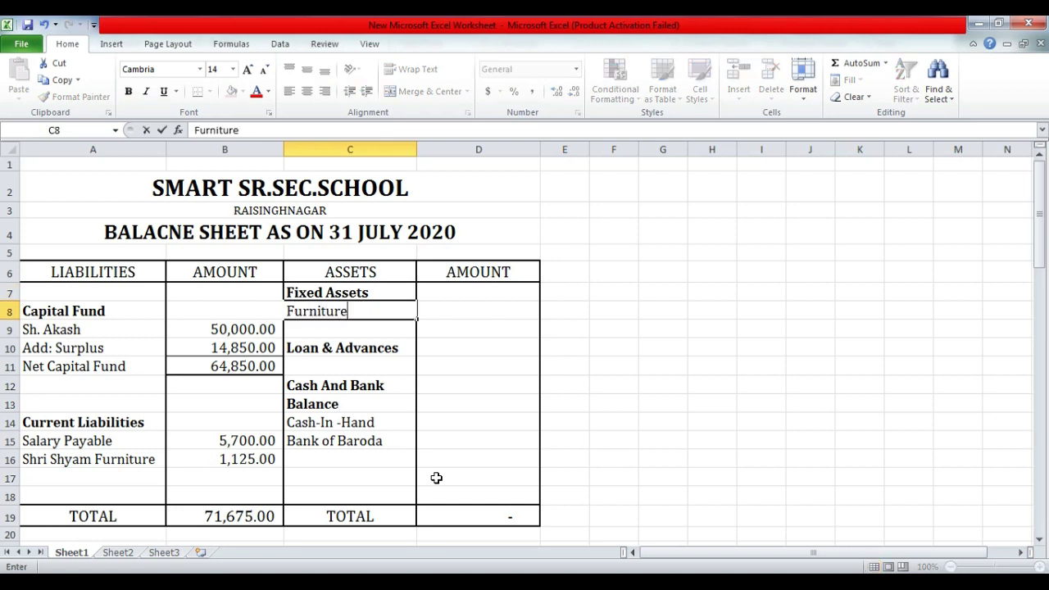
key("Return")
key("Up")
key("Right")
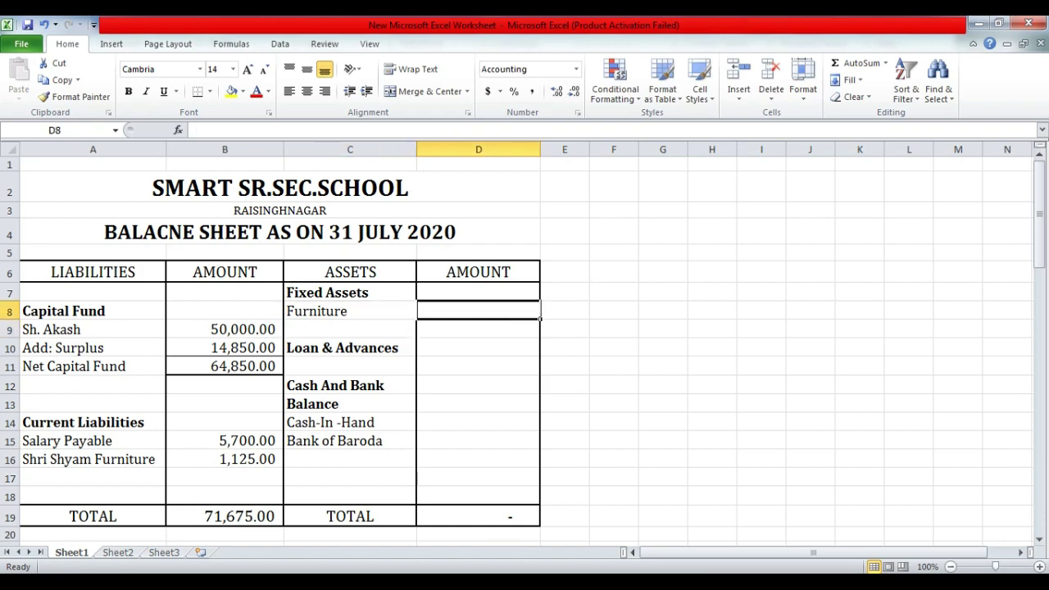
key("alt+Tab")
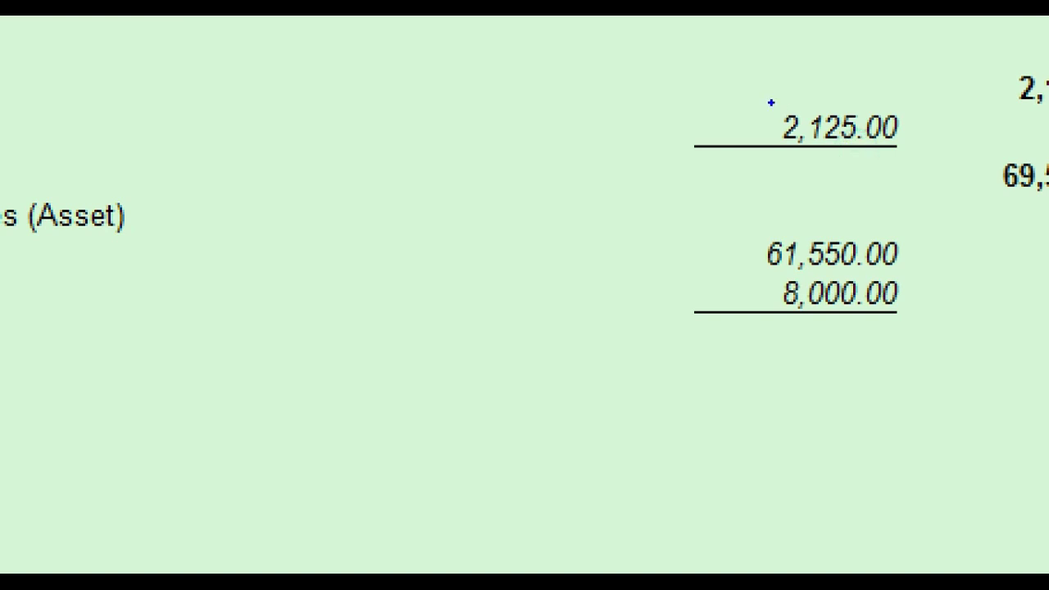
left_click_drag(724, 89, 944, 174)
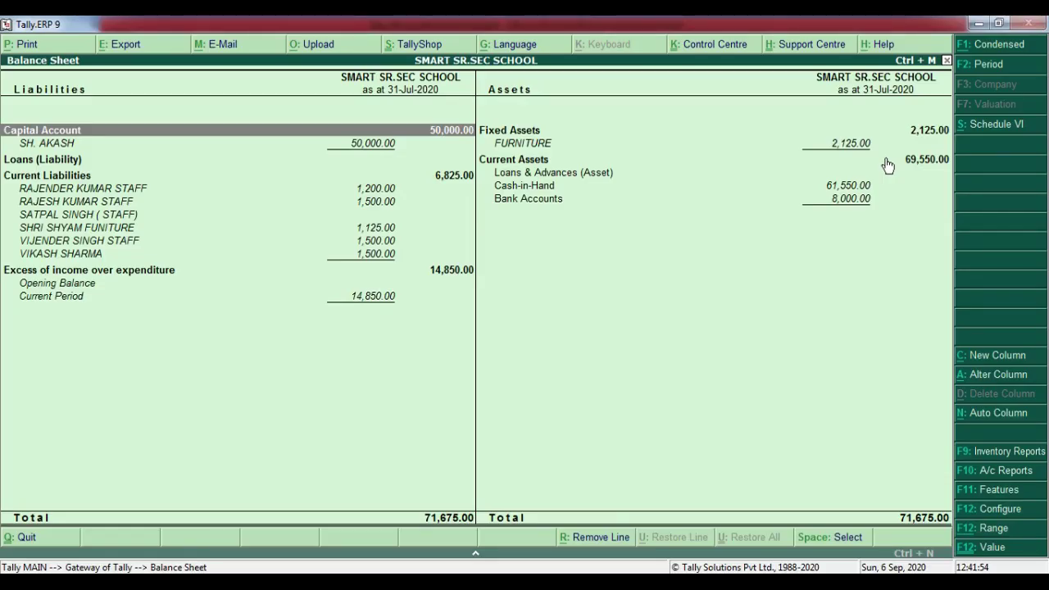
type("2125")
key("Return")
key("Return")
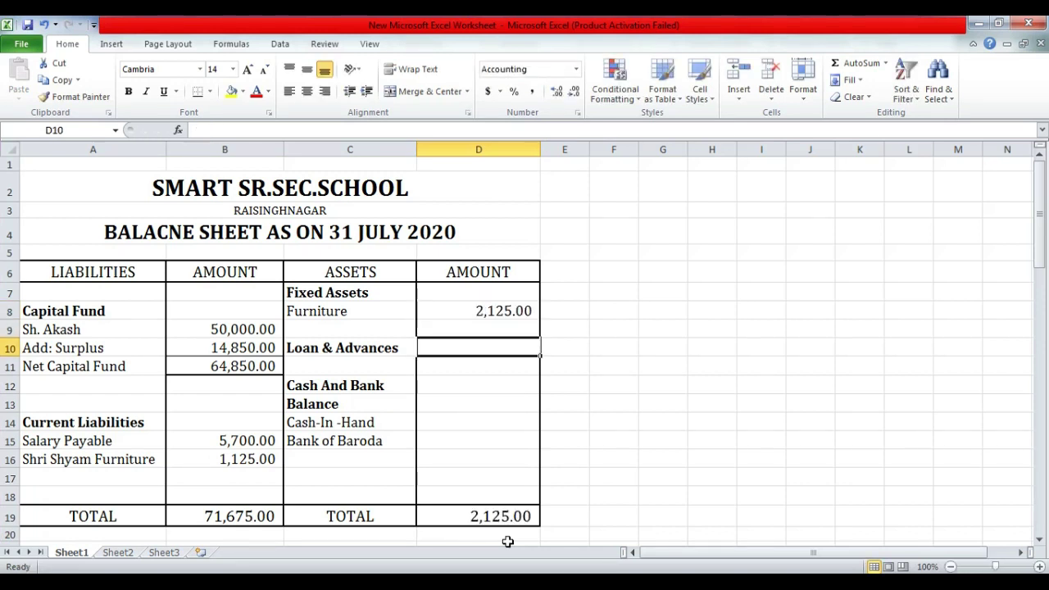
key("alt+Tab")
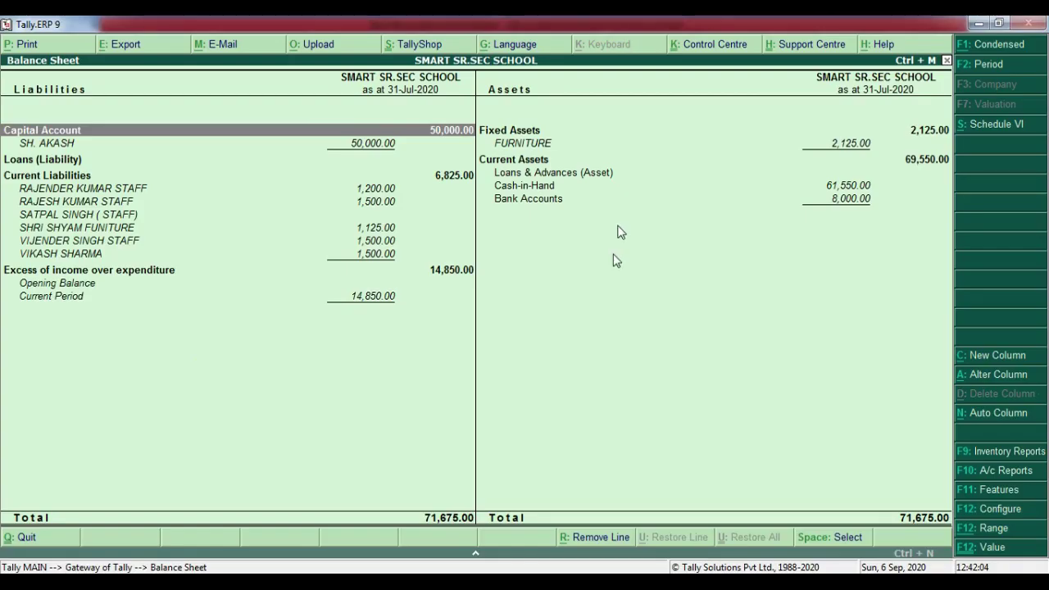
key("alt+Tab")
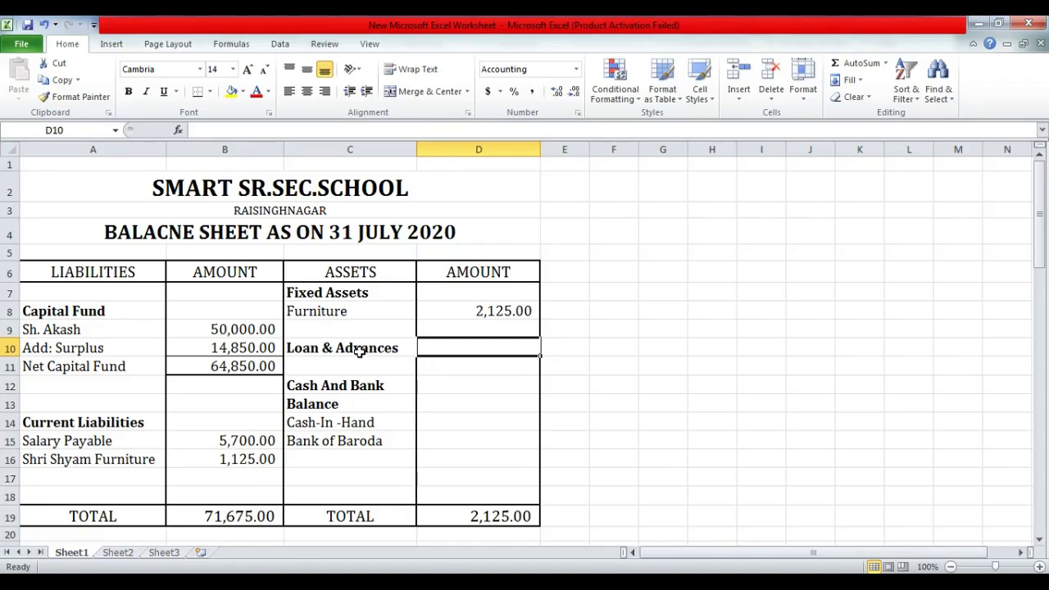
- Clear the Loan & Advances heading and go to the Cash-In-Hand amount cell
left_click(361, 350)
key("Delete")
key("Down")
key("Down")
key("Down")
key("Up")
key("Down")
key("Down")
key("Right")
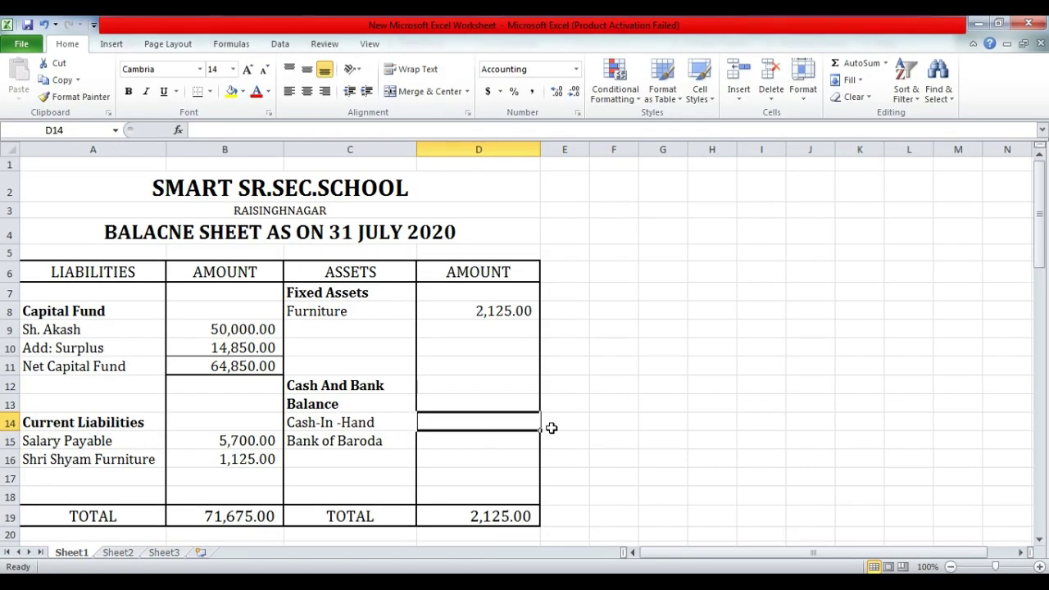
- Enter Cash-In-Hand 61,550 and Bank of Baroda 8,000, then review the 71,675 totals
type("61,550")
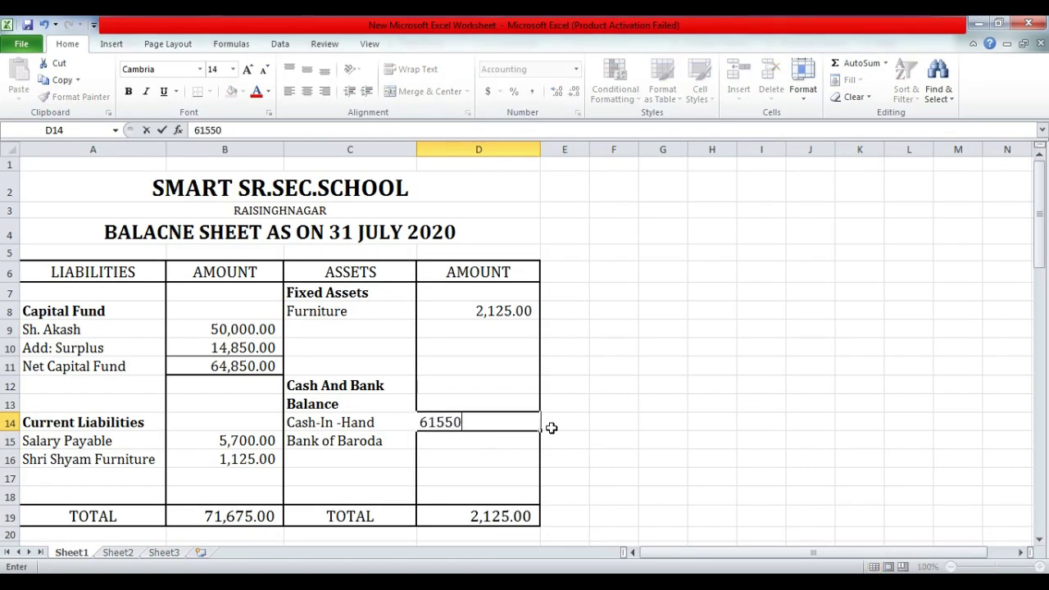
key("Return")
type("8000")
key("Return")
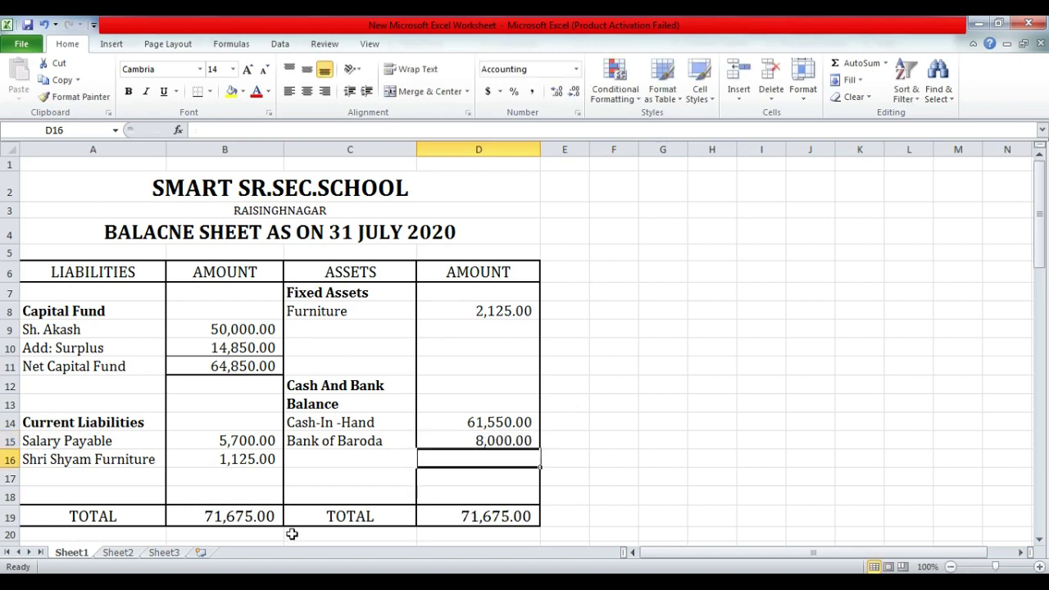
scroll(290, 534, "down", 1)
left_click(273, 510)
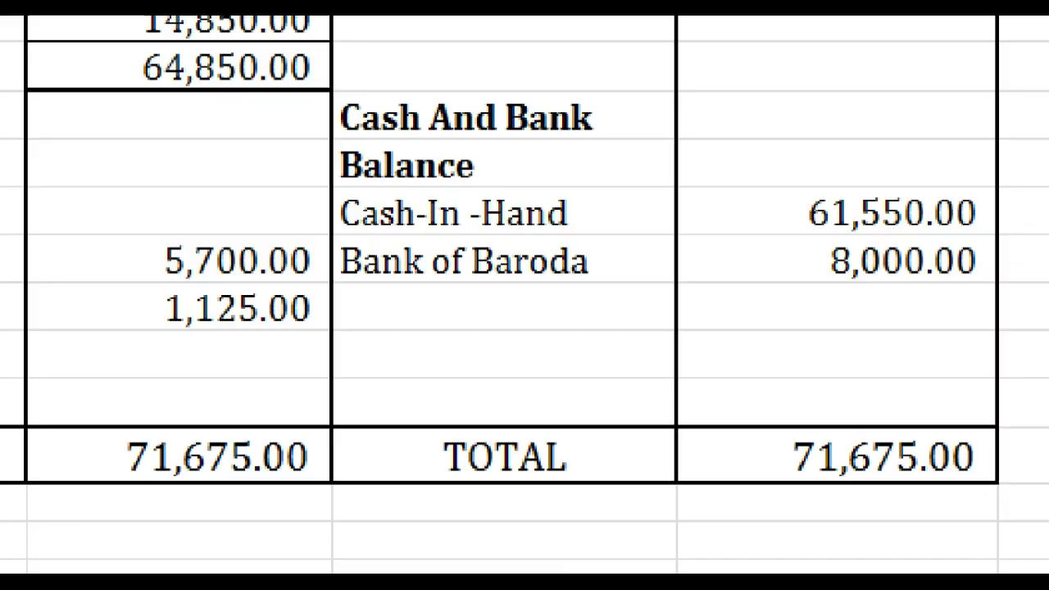
left_click(316, 453)
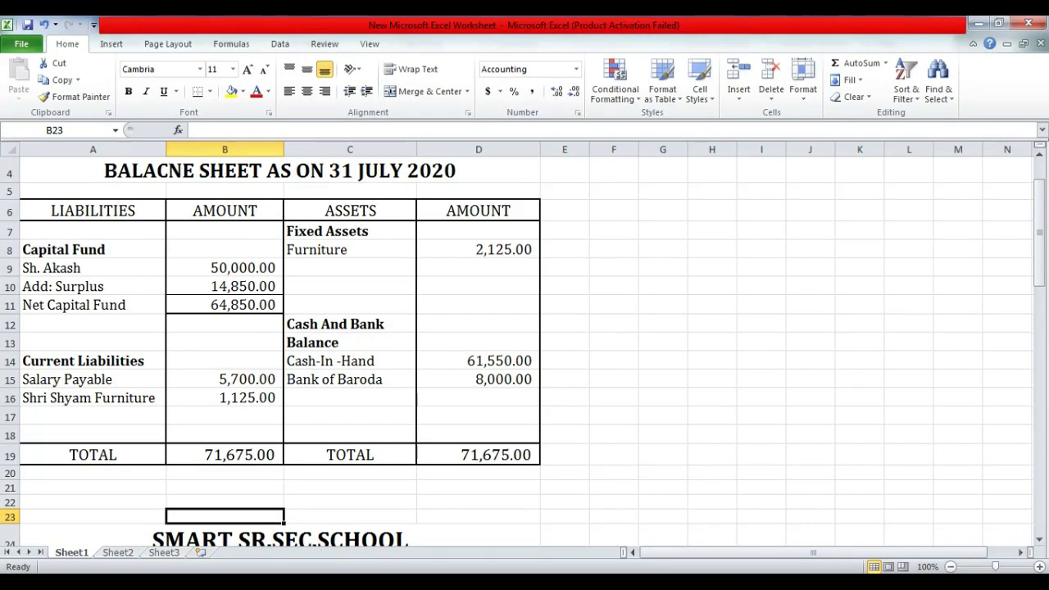
left_click(448, 524)
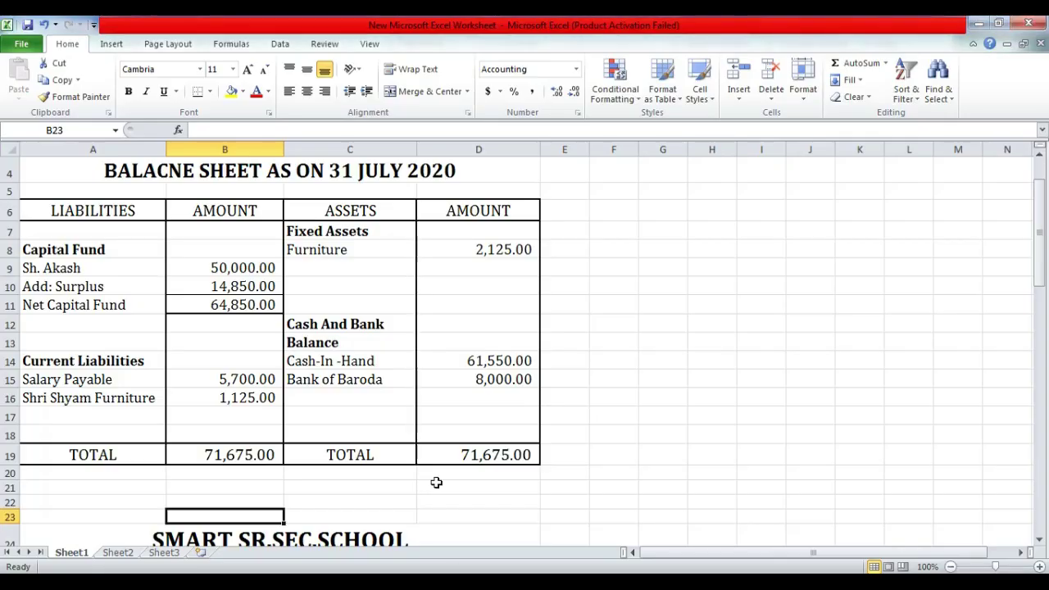
- Return to the Excel balance sheet and scroll back to its top
left_click(365, 393)
scroll(319, 371, "up", 1)
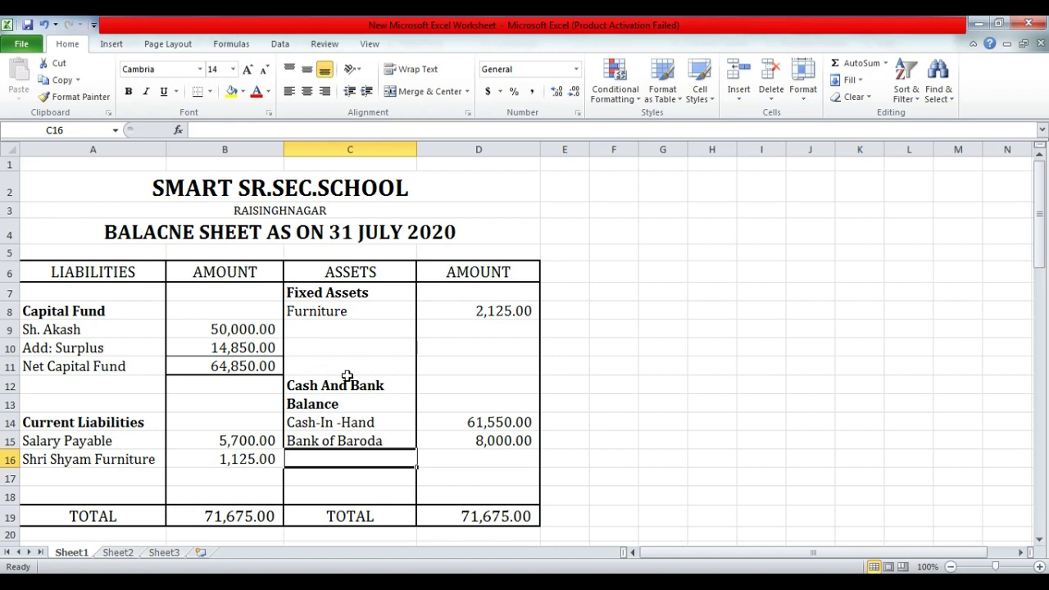
left_click(343, 354)
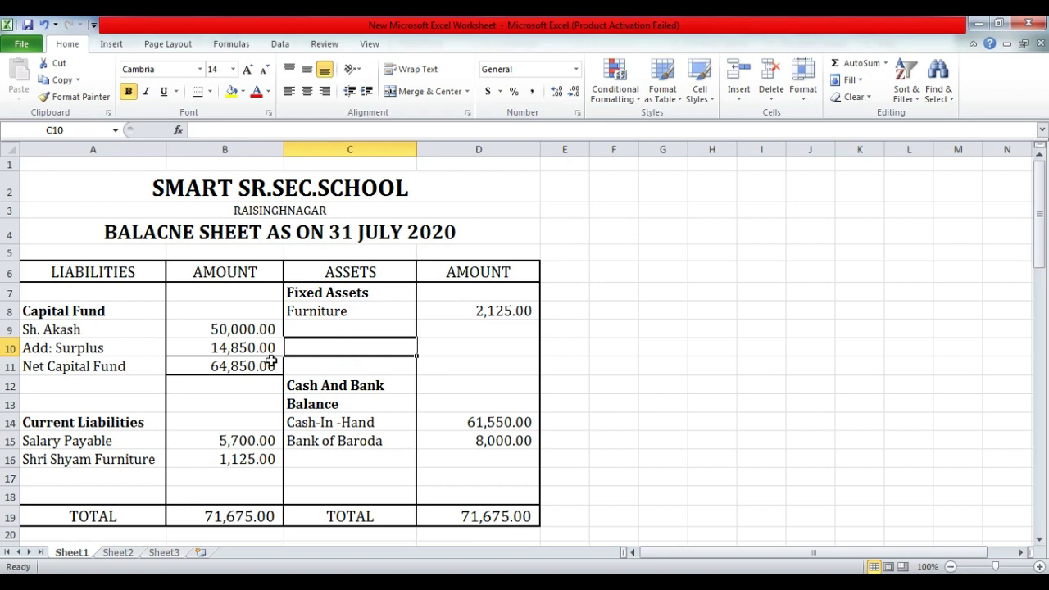
scroll(271, 360, "down", 1)
scroll(270, 361, "up", 1)
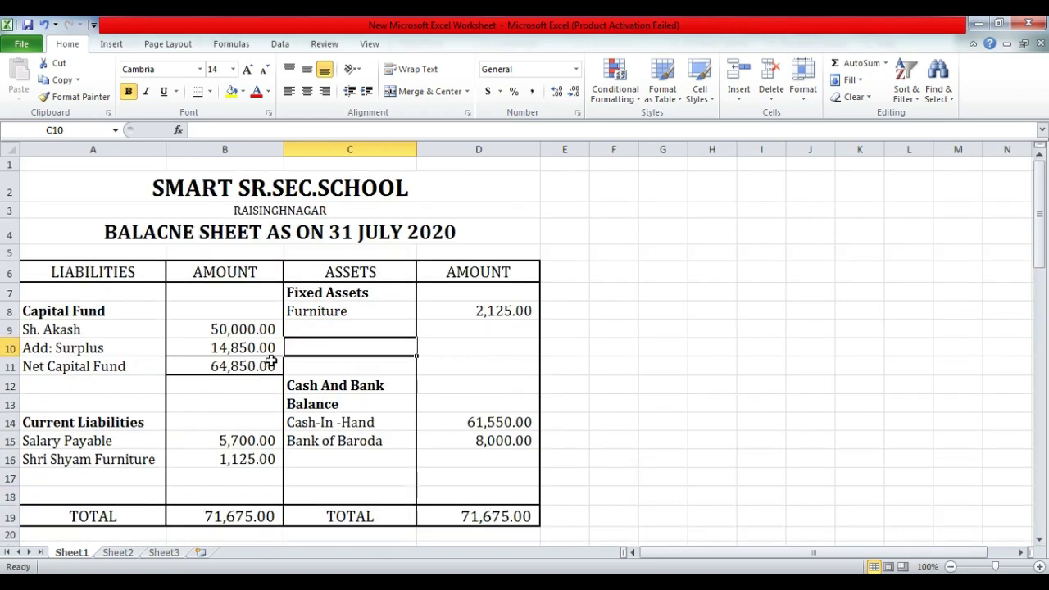